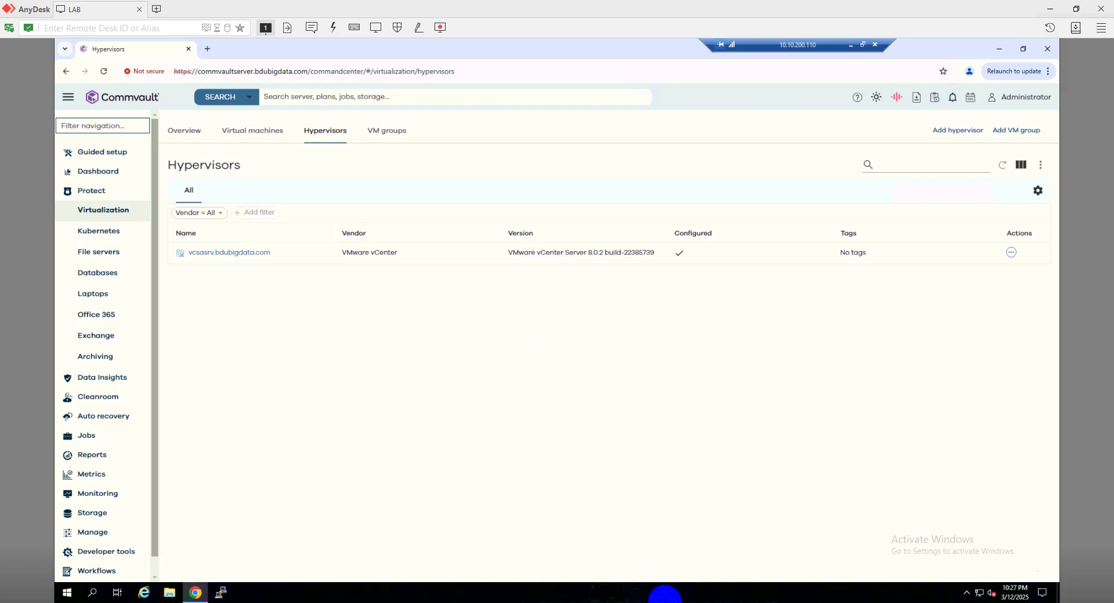
- Review hostcluster's summary, its two nodes and the Test_VM_WIN10 role, then bring up the Documents window
left_click(220, 592)
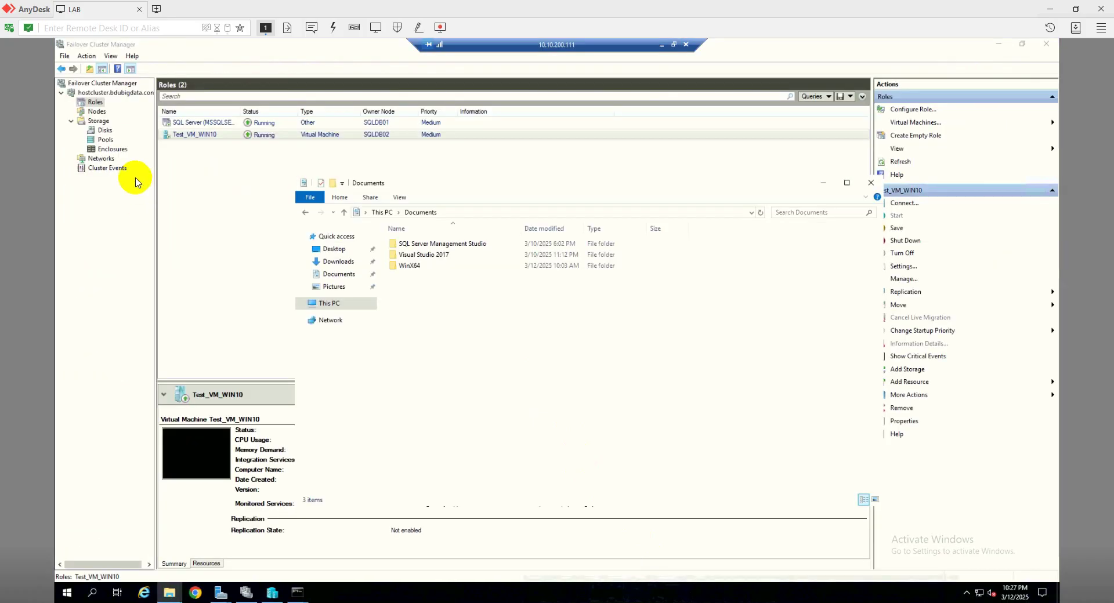
left_click(111, 92)
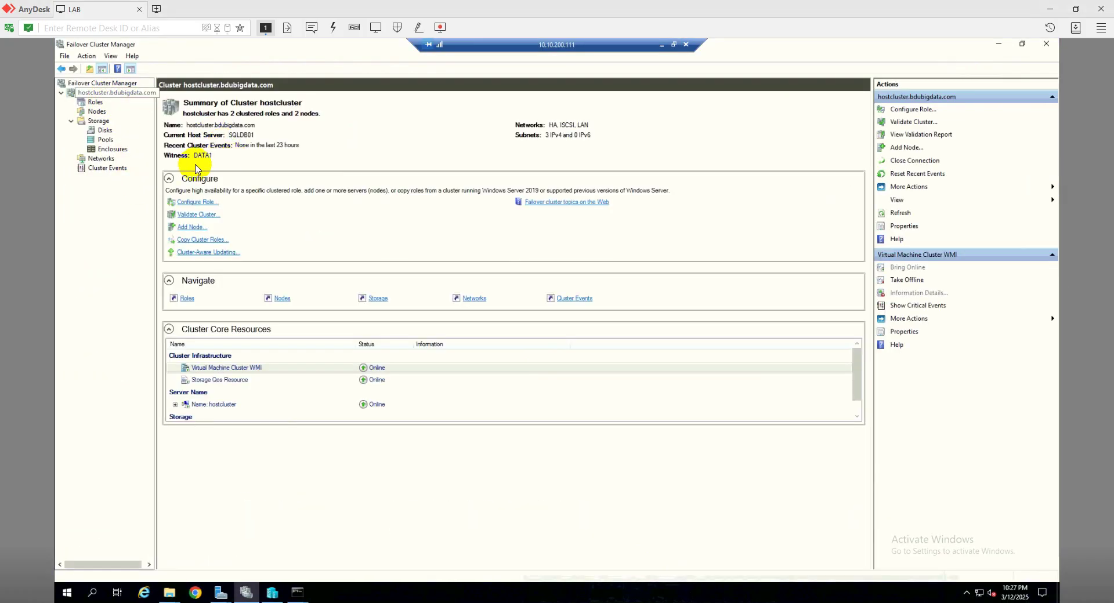
left_click(94, 112)
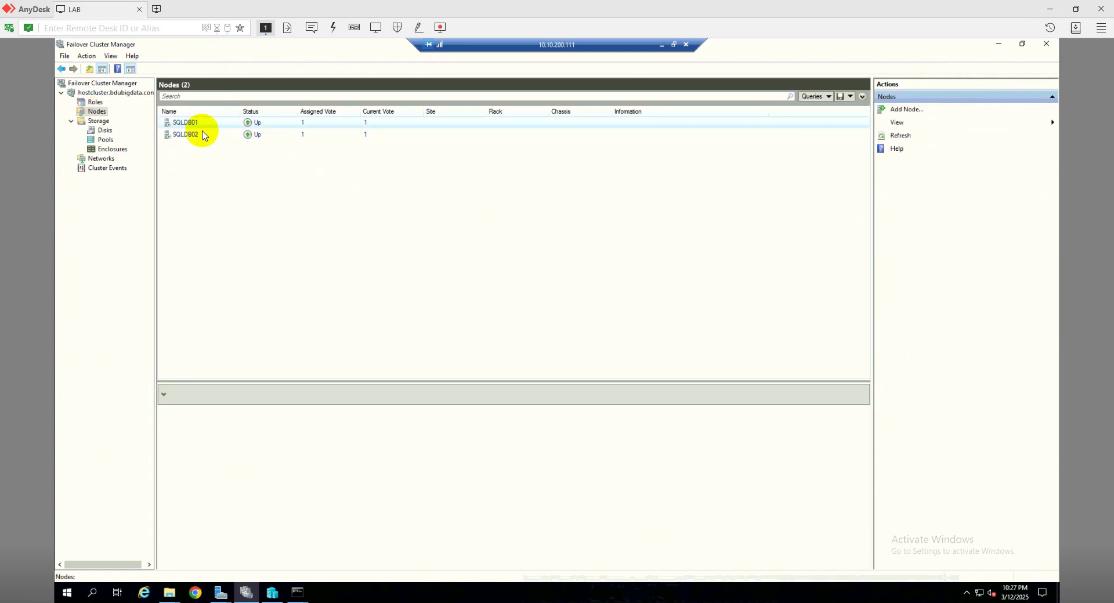
left_click(94, 103)
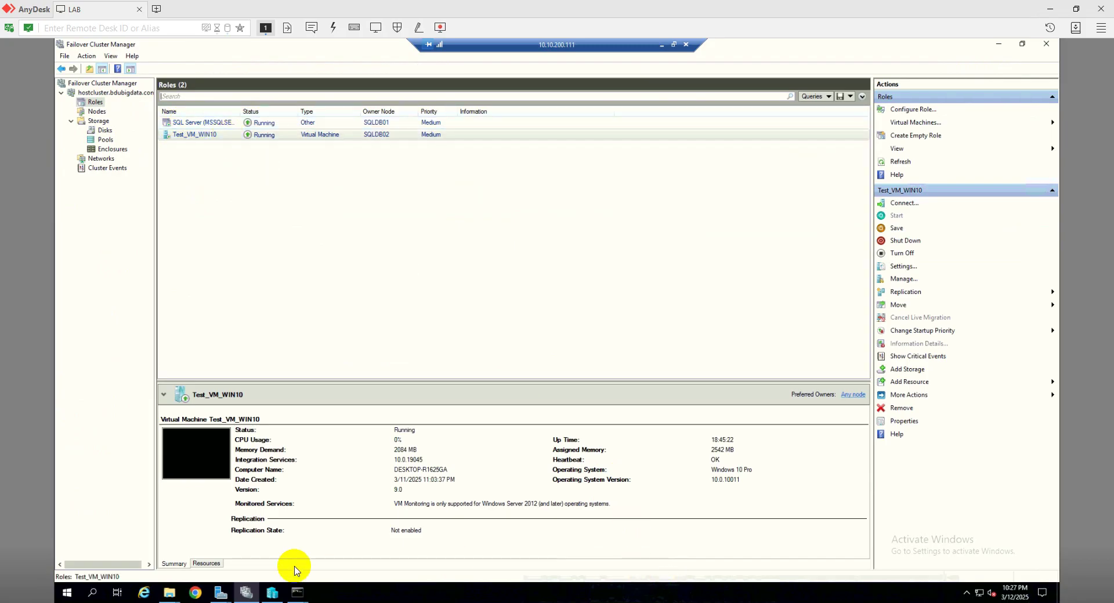
left_click(171, 595)
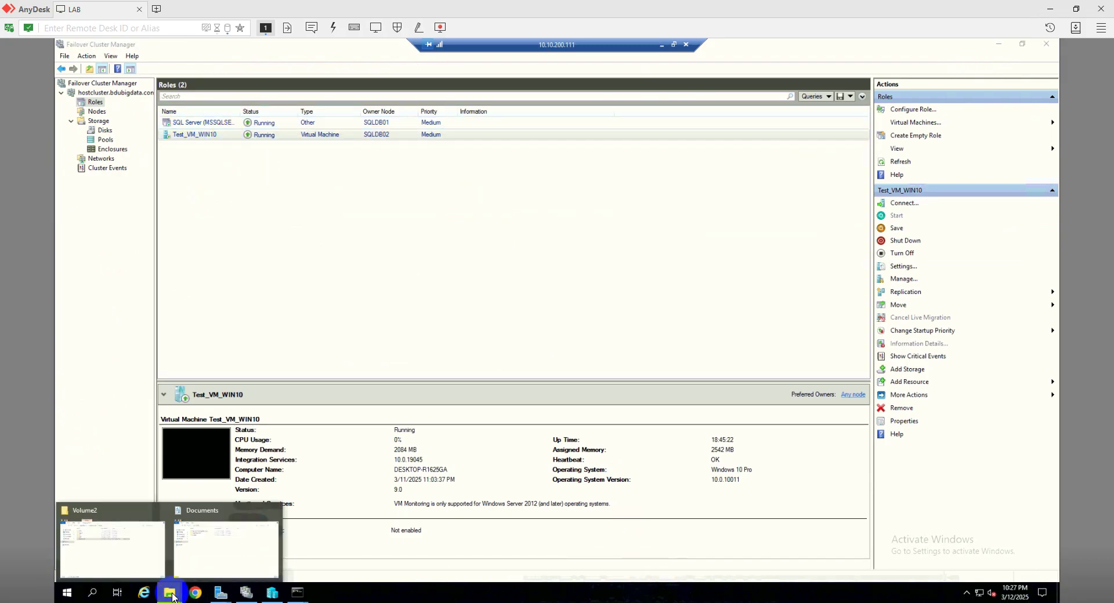
left_click(219, 560)
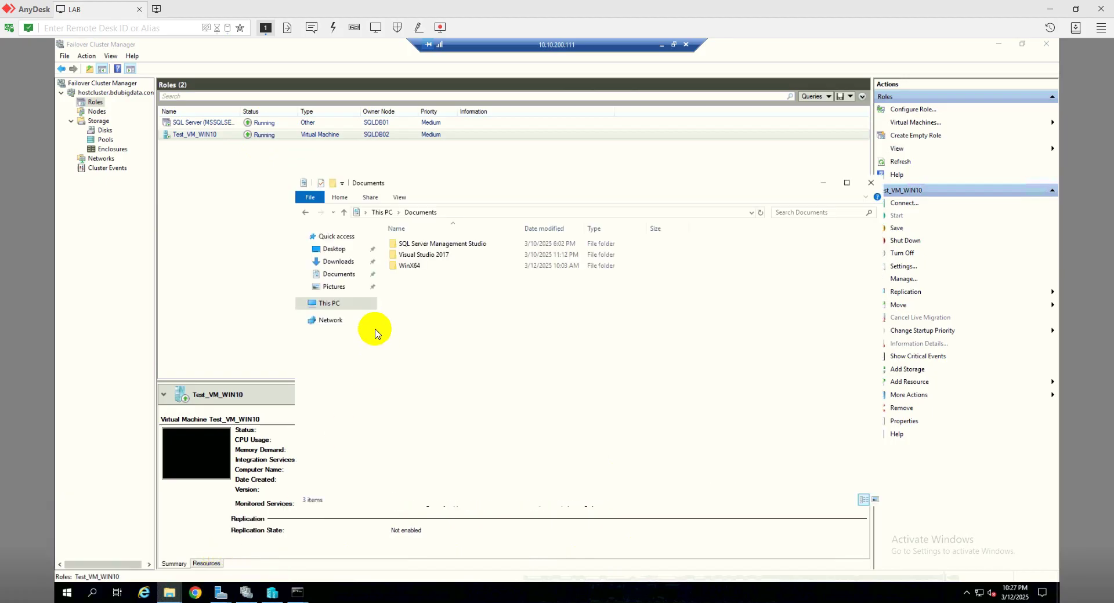
- Open the WinX64 folder, run Setup, and continue past the English (United States) language selection
left_click(409, 268)
double_click(409, 268)
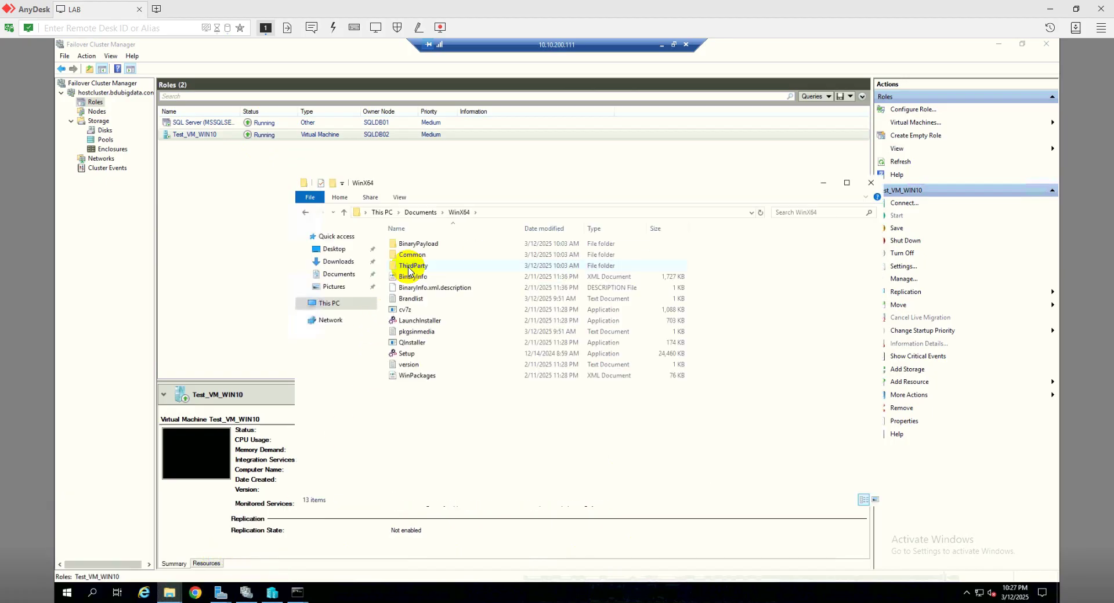
left_click(412, 357)
right_click(413, 357)
left_click(436, 363)
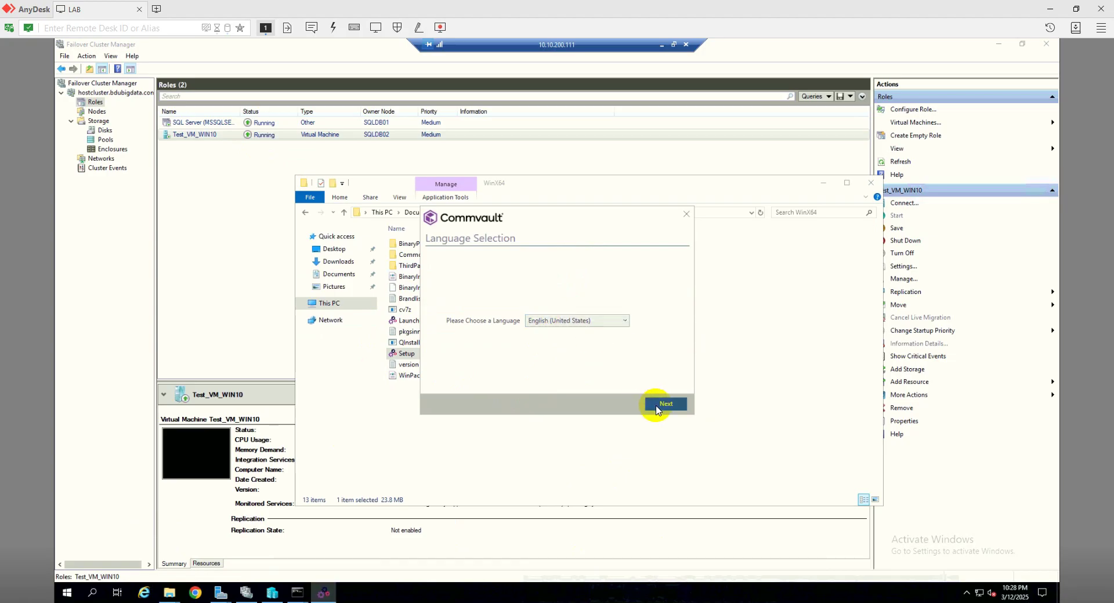
left_click(656, 408)
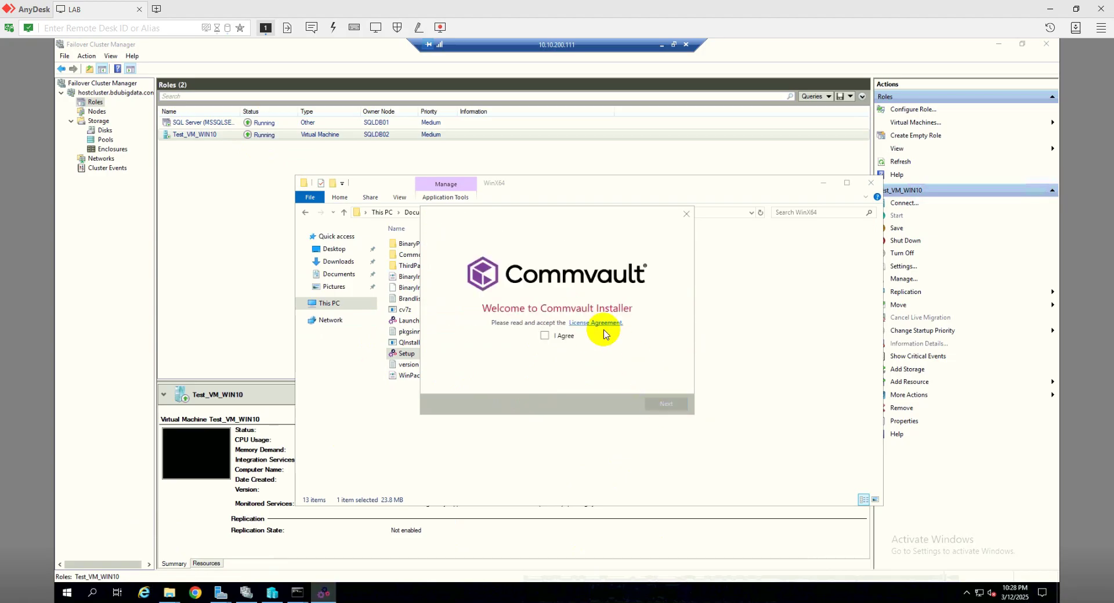
- Accept the license agreement and choose Advanced selection for installing on this computer
left_click(547, 336)
left_click(660, 409)
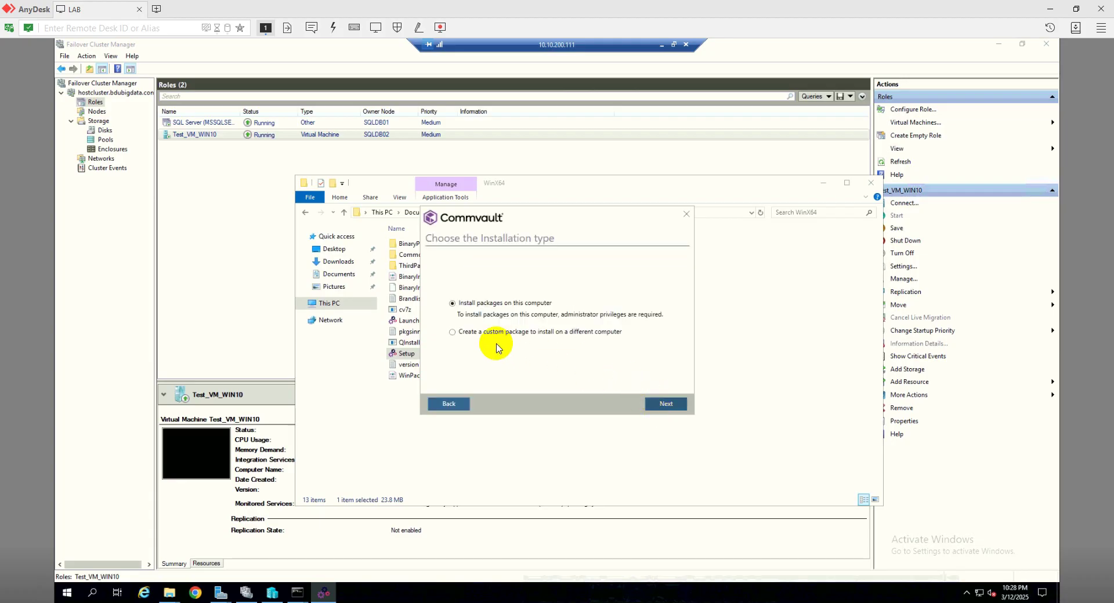
left_click(658, 402)
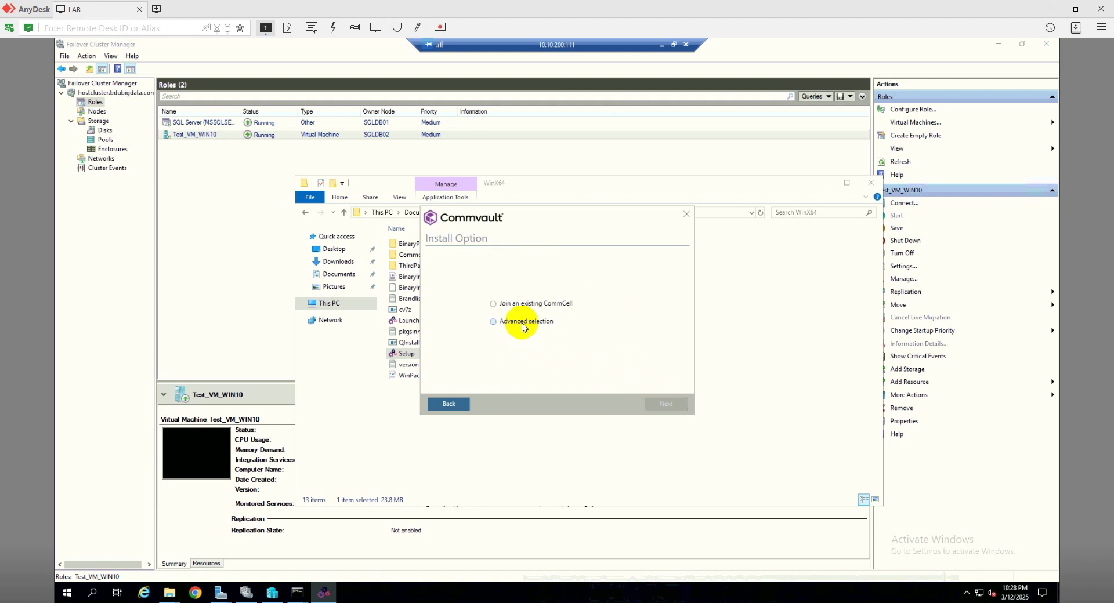
left_click(524, 322)
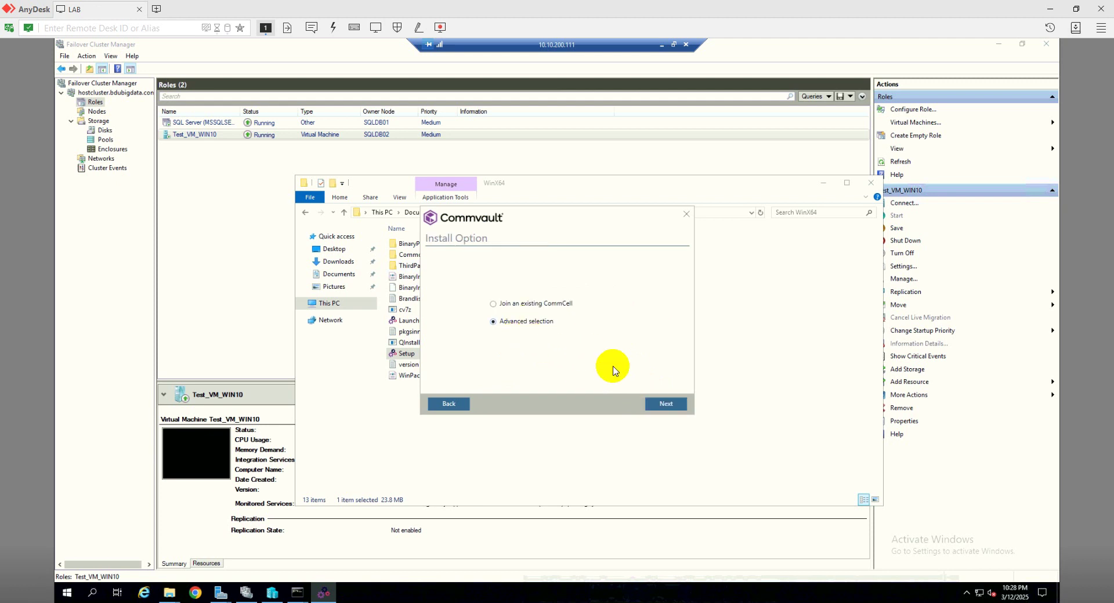
left_click(664, 404)
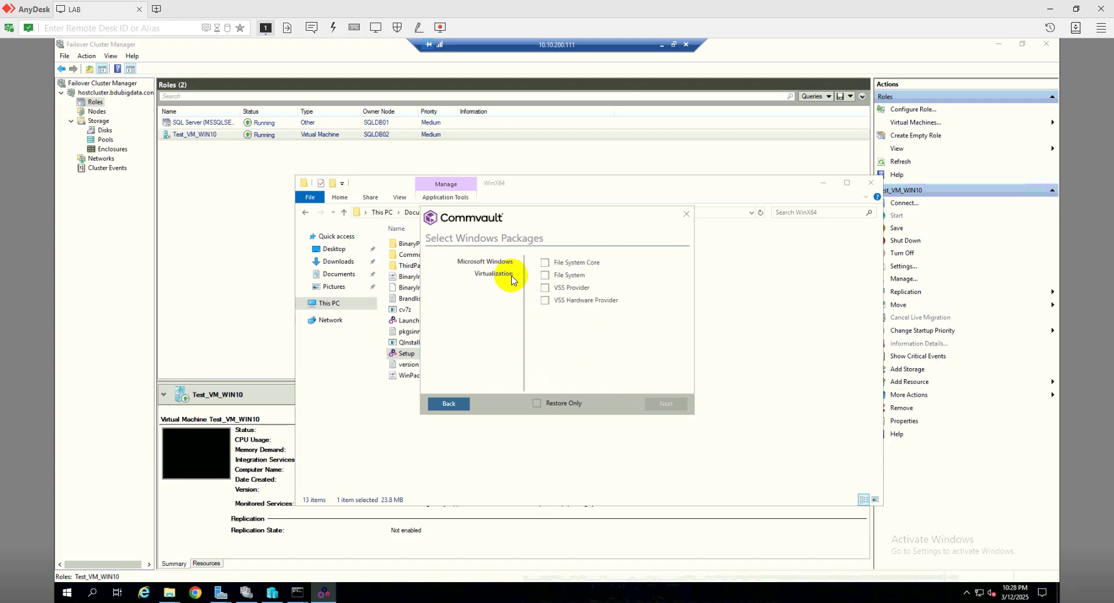
- Select the File System Core, Virtual Server and VSA Guest Customization packages
left_click(545, 265)
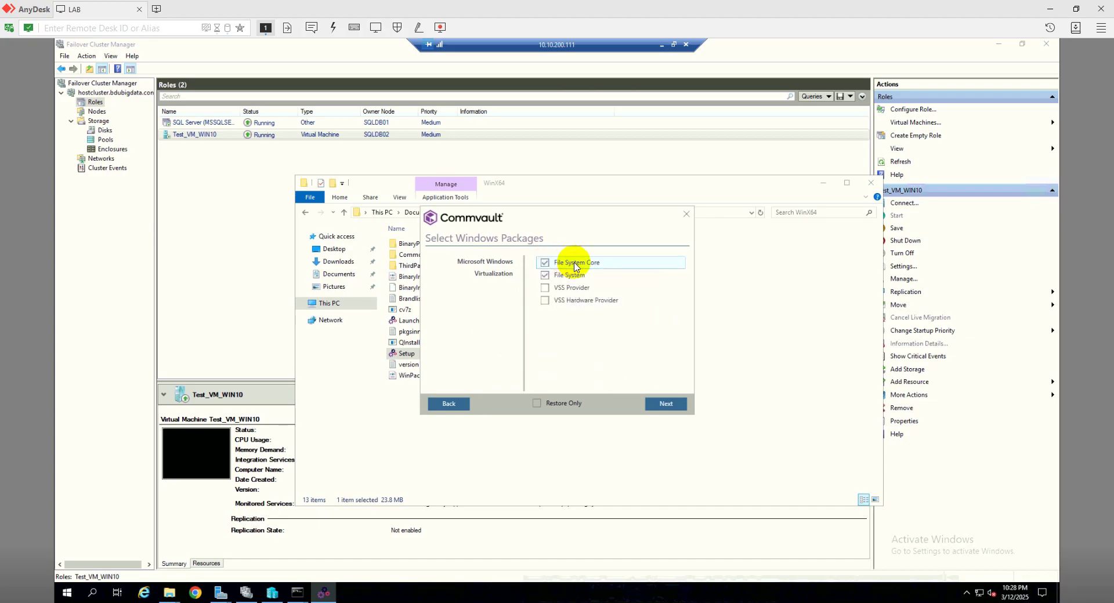
left_click(494, 275)
left_click(544, 264)
left_click(546, 277)
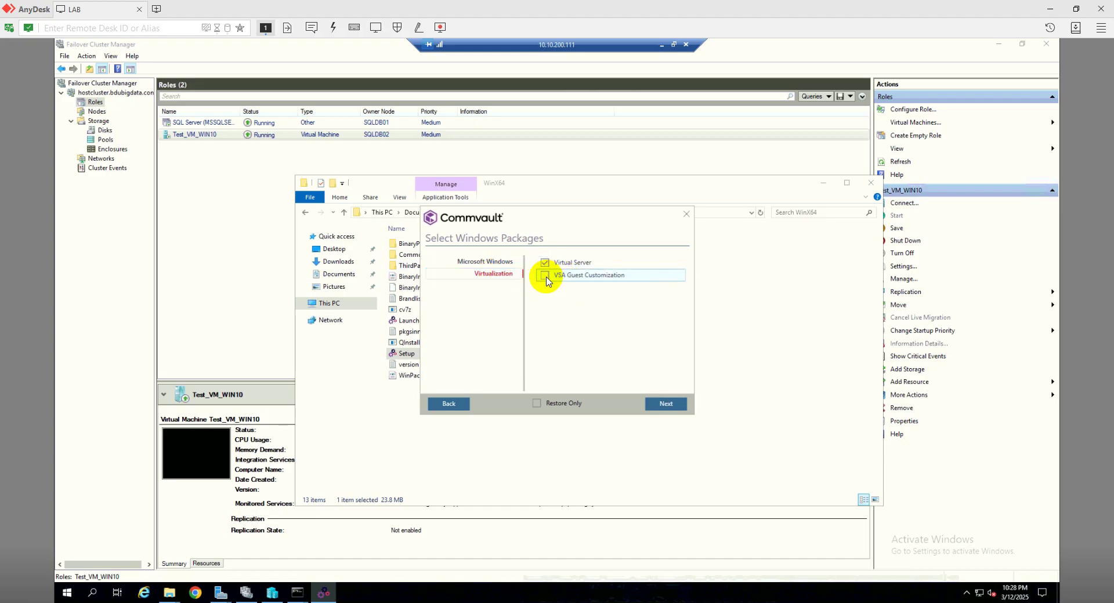
left_click(546, 277)
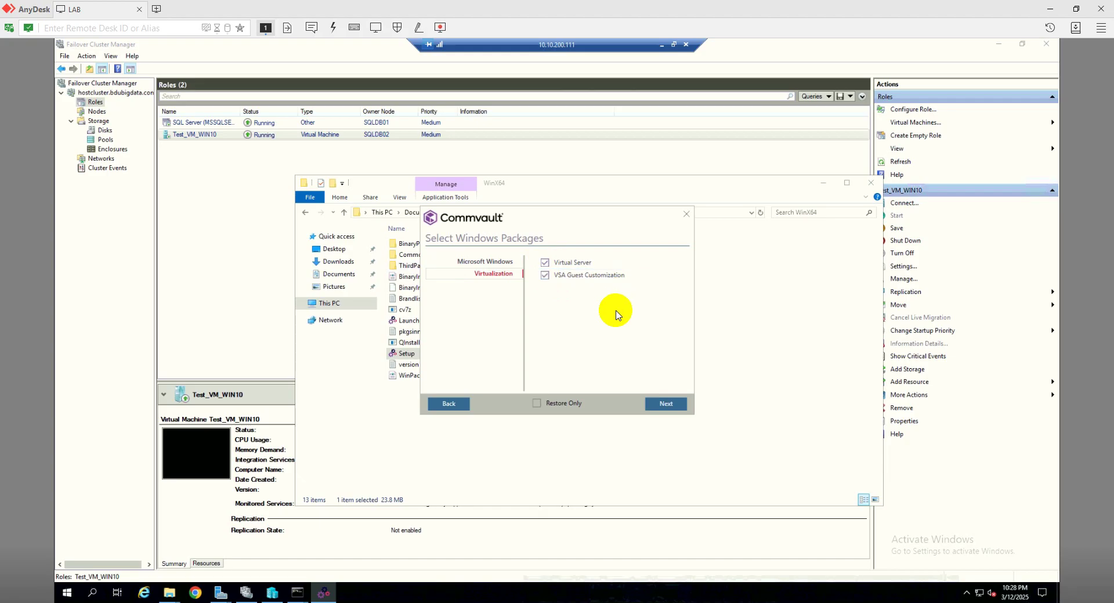
left_click(664, 406)
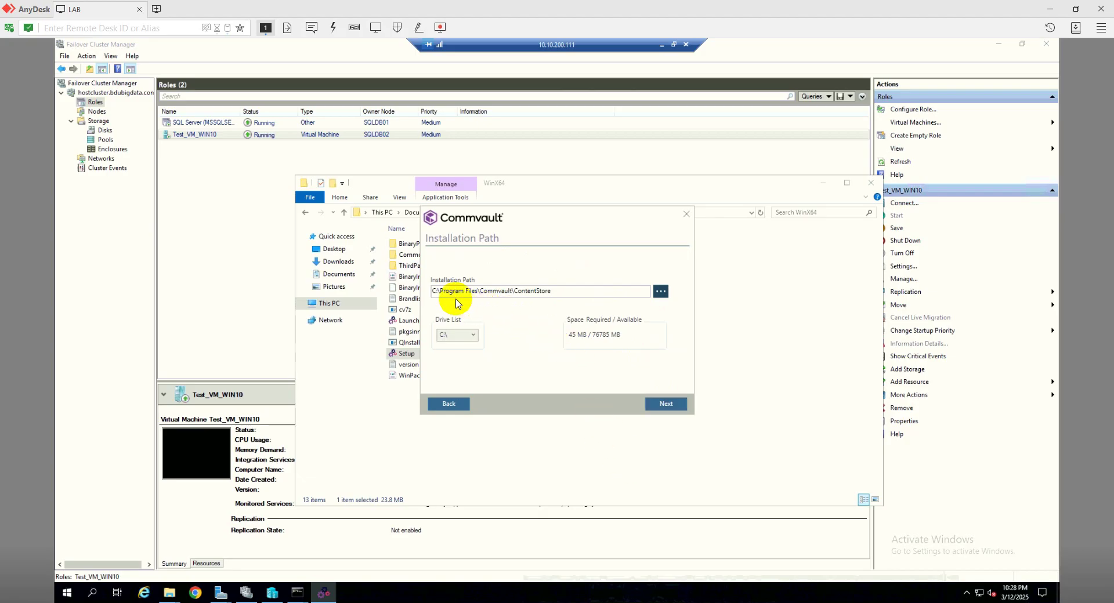
- Accept the default path, laptop options, summary and client sqldb01, then submit the CommServe hostname
left_click(662, 405)
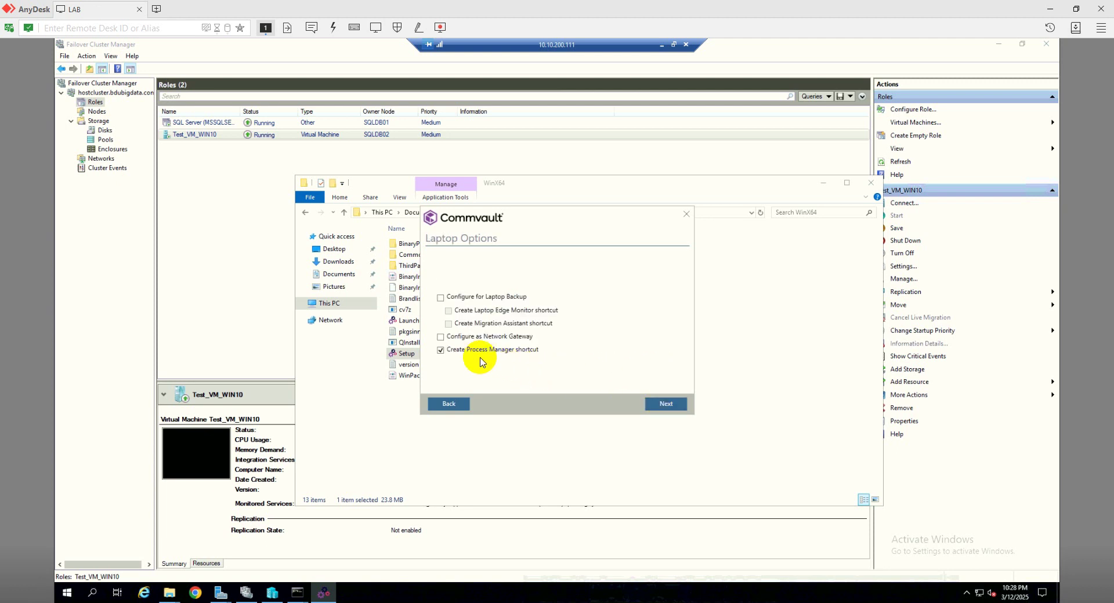
left_click(664, 406)
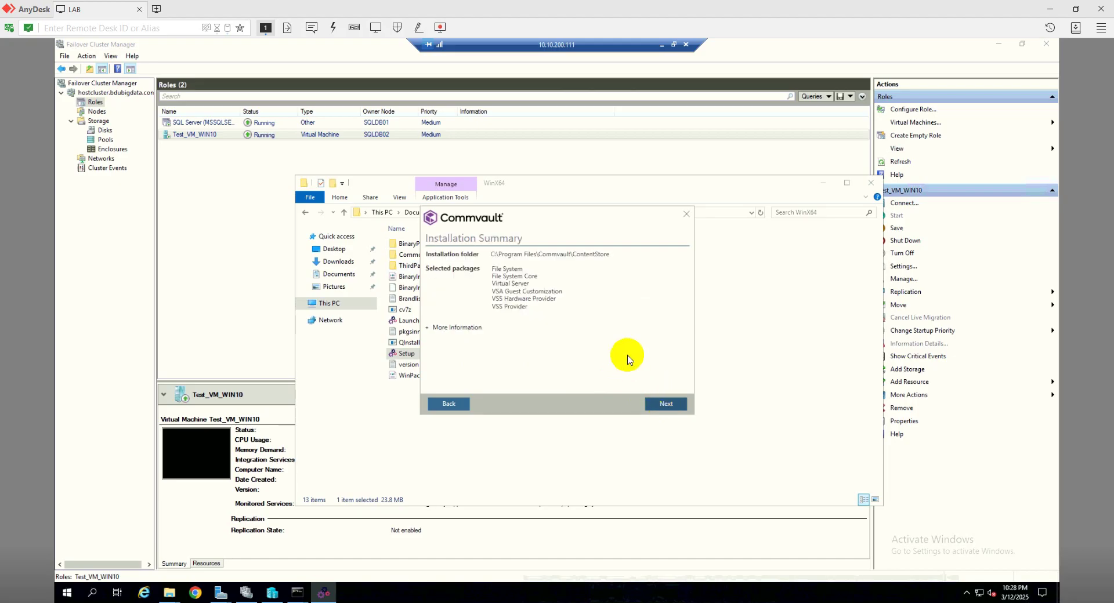
left_click(661, 405)
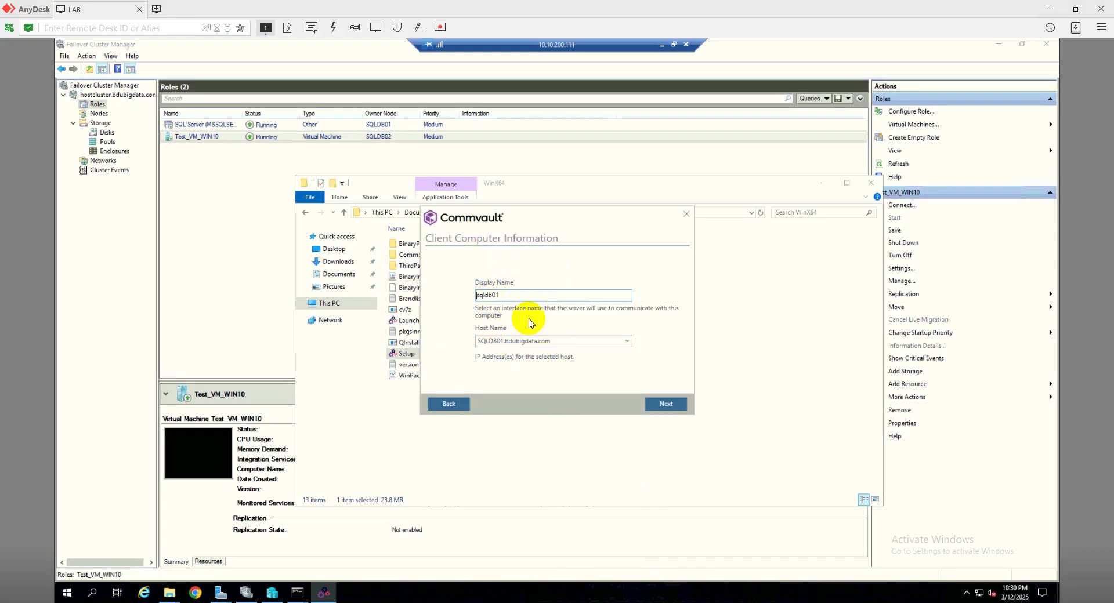
left_click(660, 404)
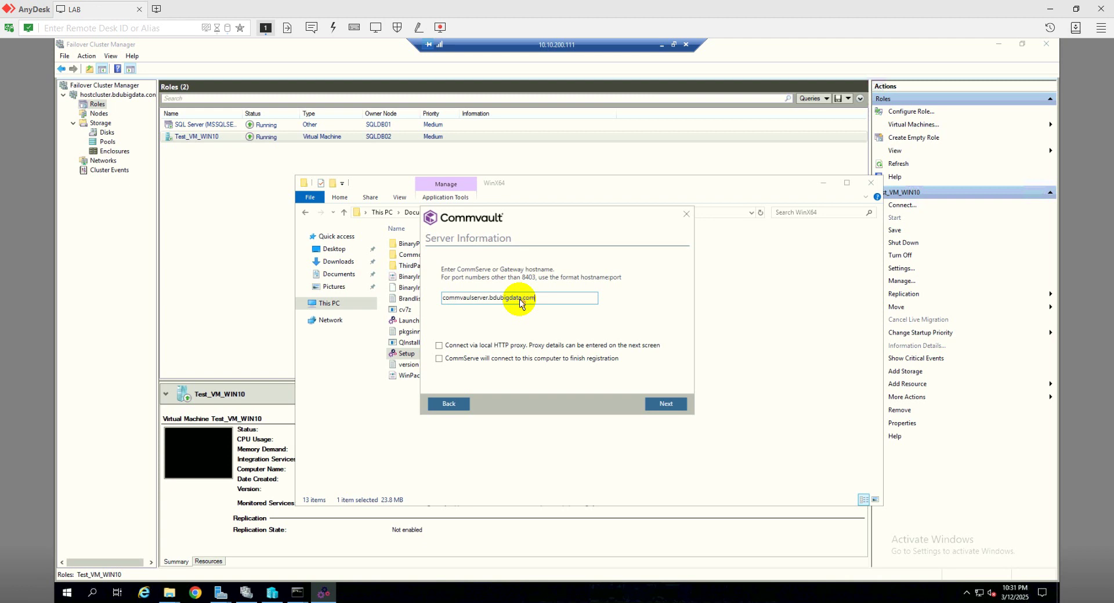
left_click(659, 406)
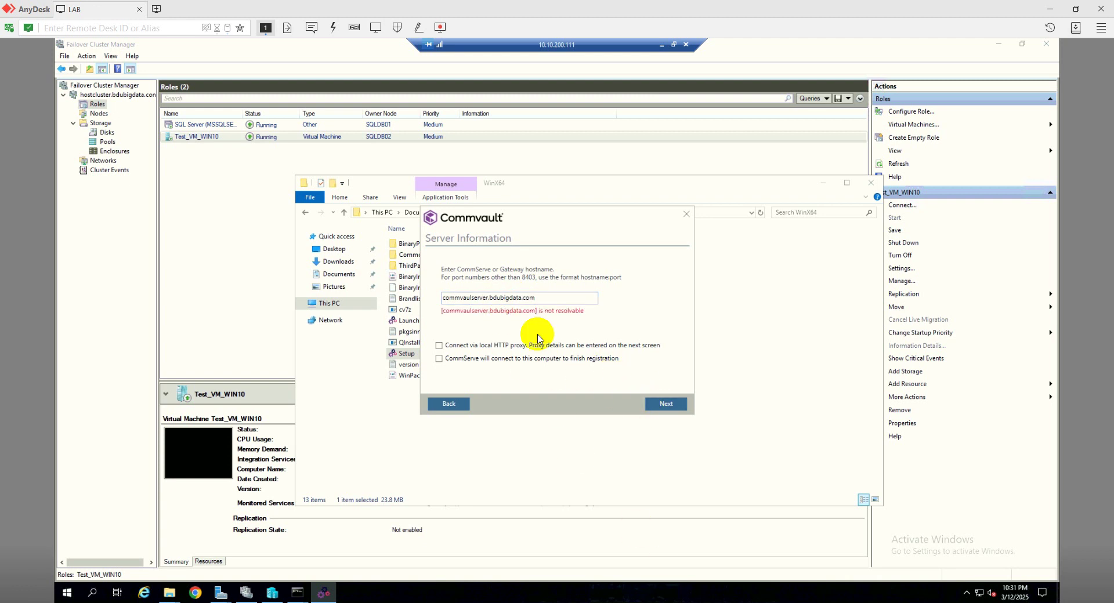
- Correct the hostname to commvaultserver.bdubigdata.com and sign in with the server username and password
type("t")
left_click(668, 403)
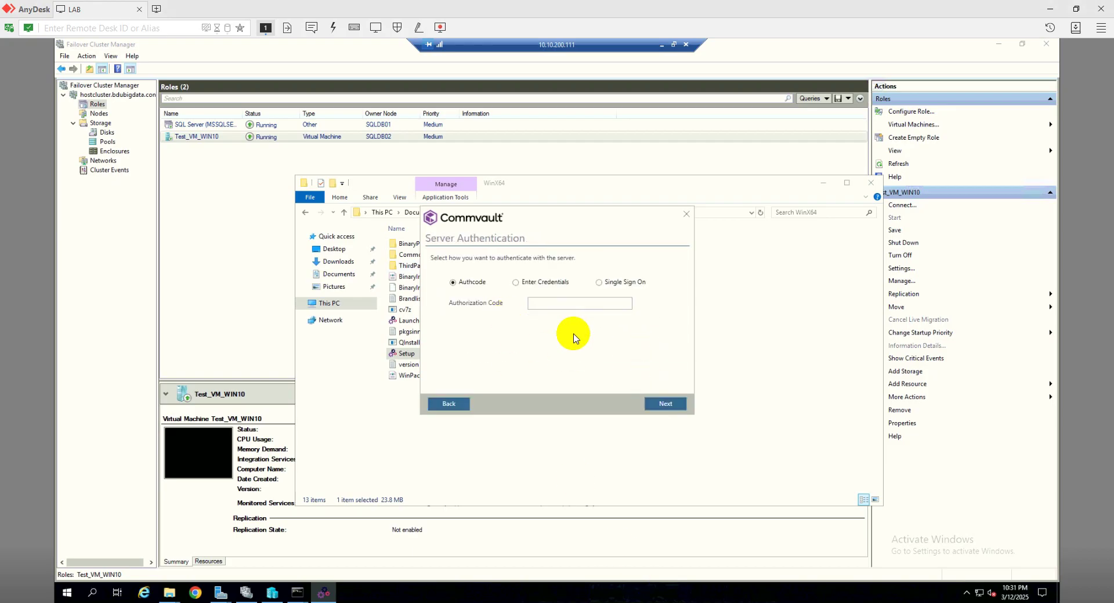
left_click(516, 282)
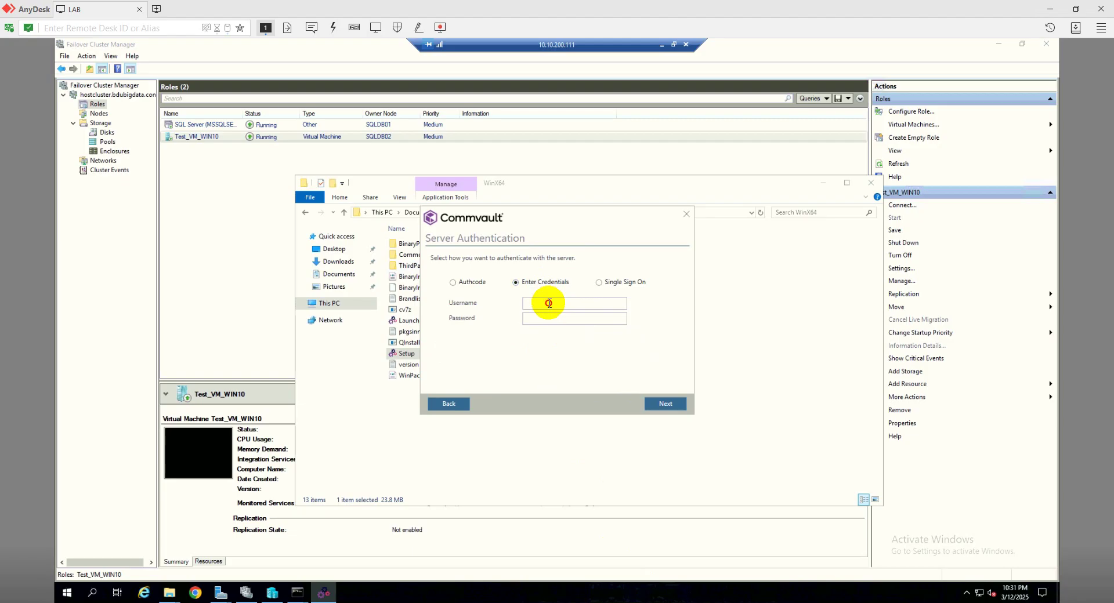
left_click(549, 303)
type("admin")
key("Tab")
left_click(665, 404)
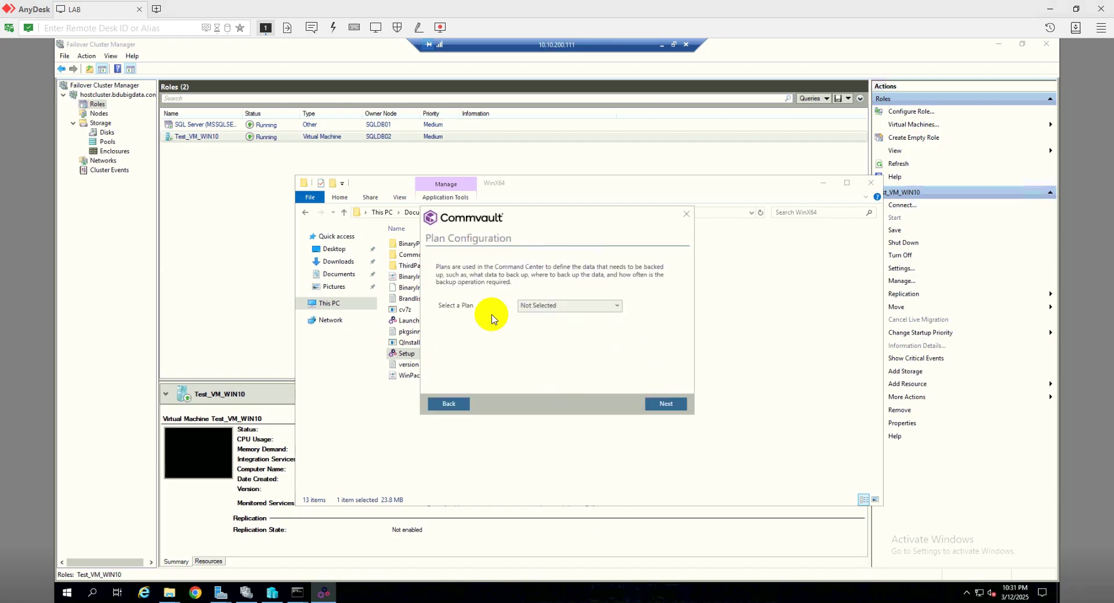
- Skip plan selection, assign client group vcsasrv.bdubigdata.com, run the installation, and finish
left_click(546, 306)
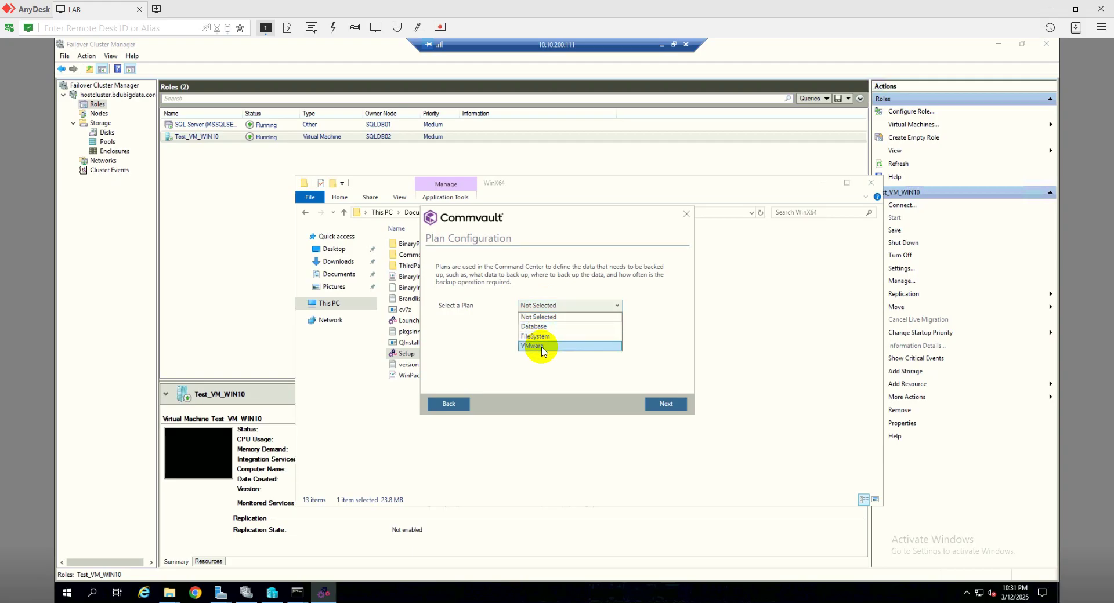
left_click(534, 292)
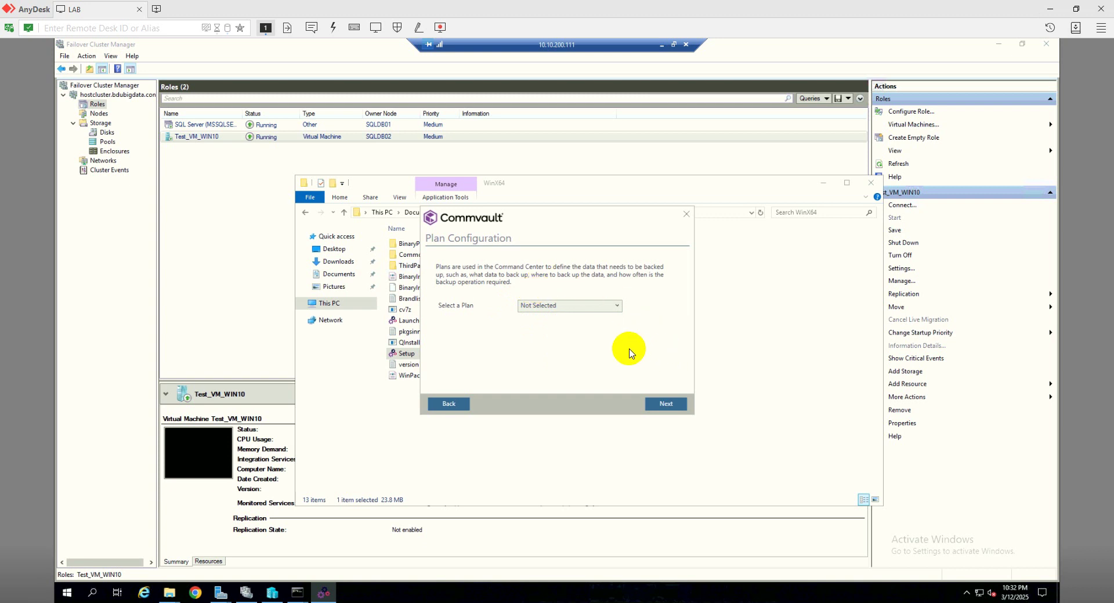
left_click(662, 406)
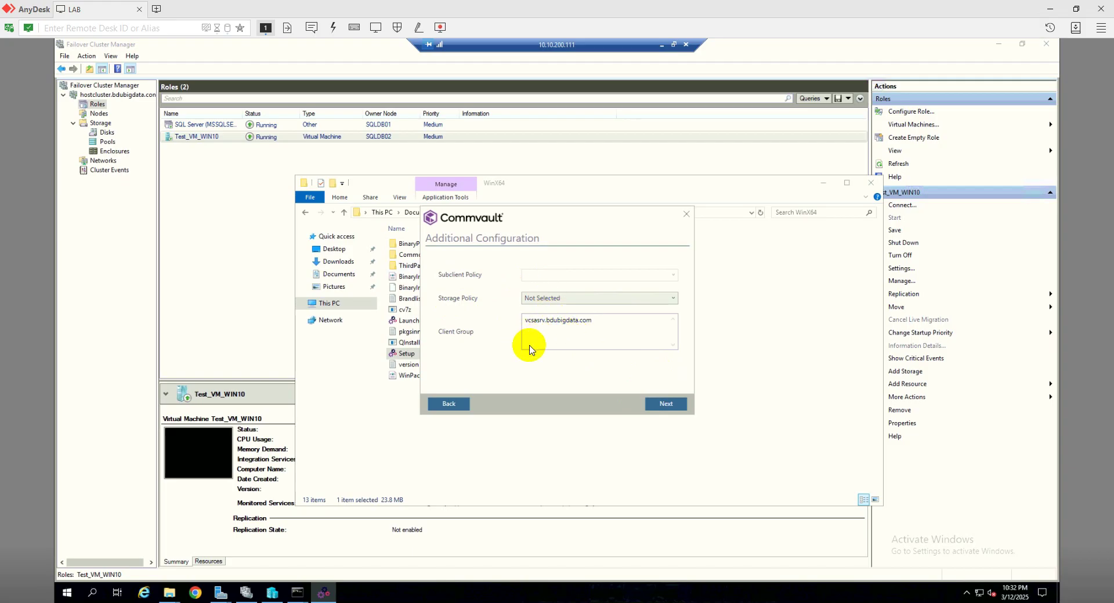
left_click(582, 323)
left_click(583, 323)
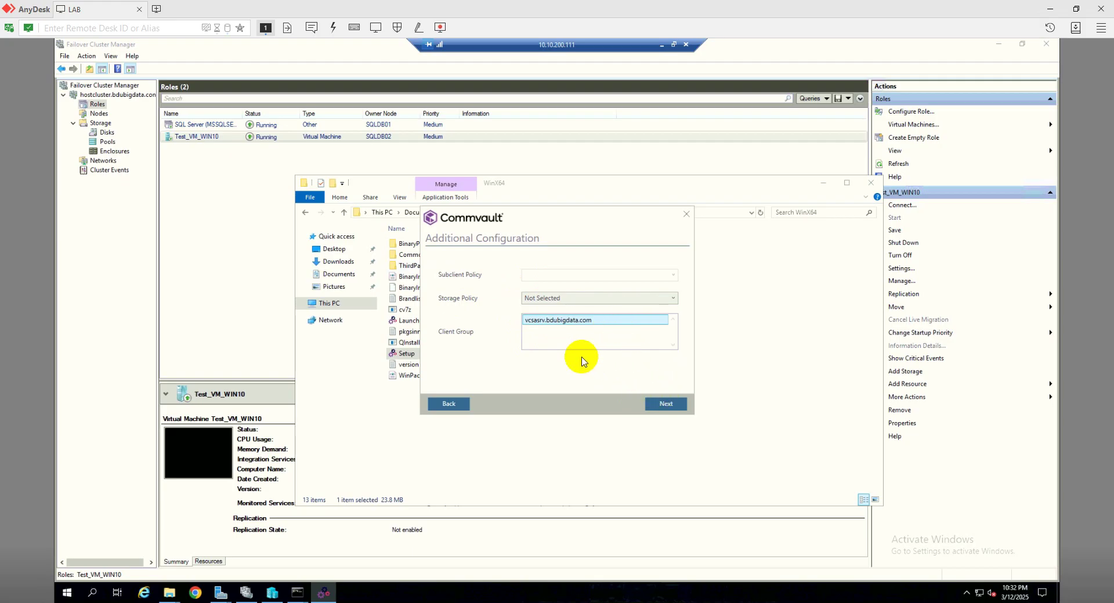
left_click(652, 403)
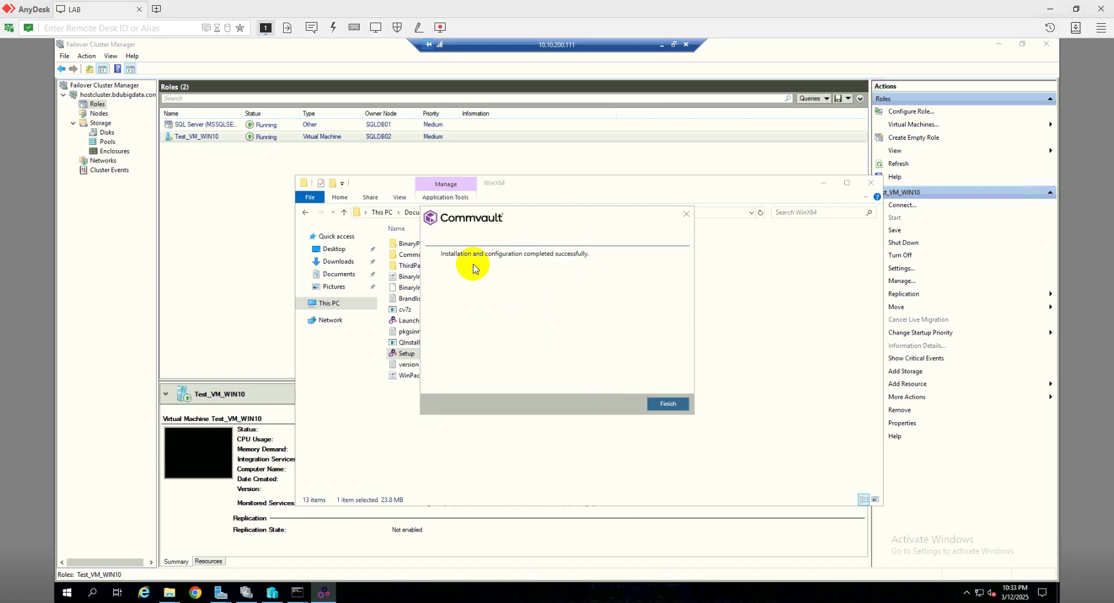
left_click(667, 404)
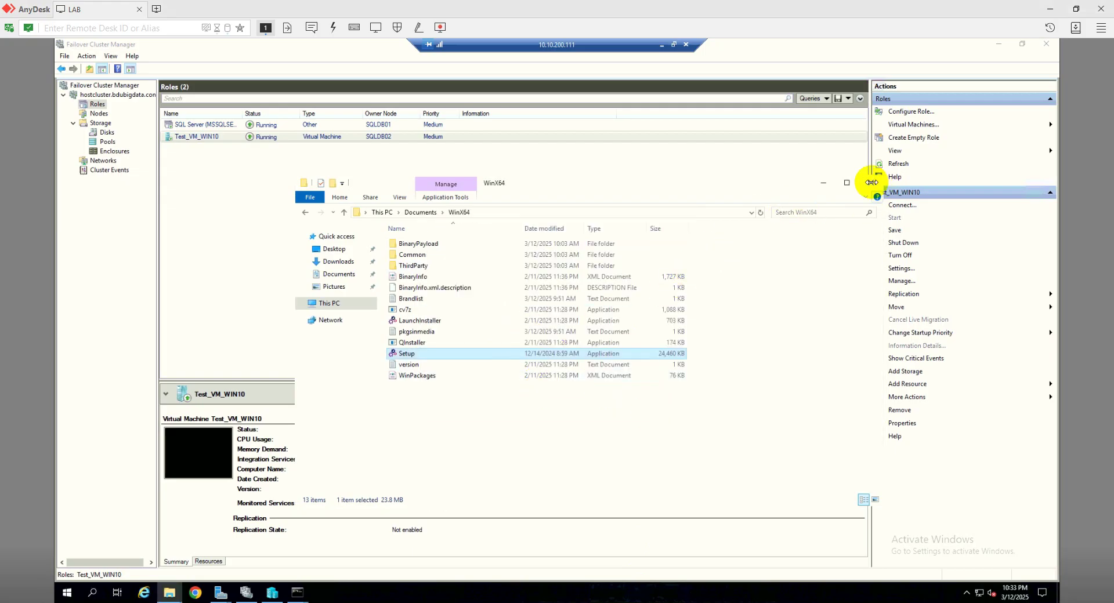
- Reopen WinX64 on sqldb02 and launch Setup in English (United States)
left_click(872, 184)
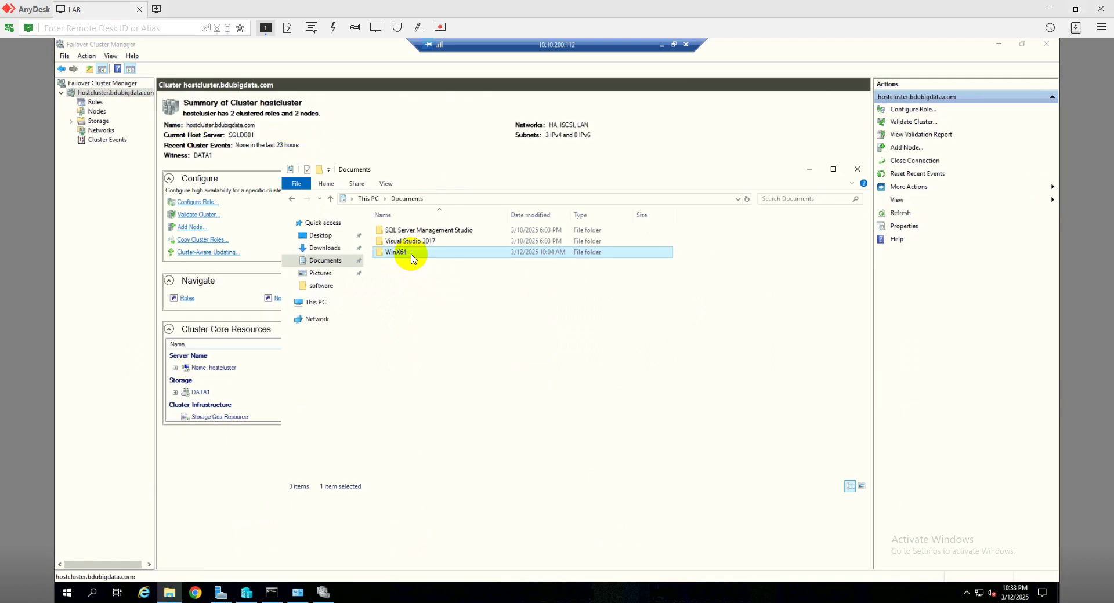
right_click(411, 258)
left_click(421, 259)
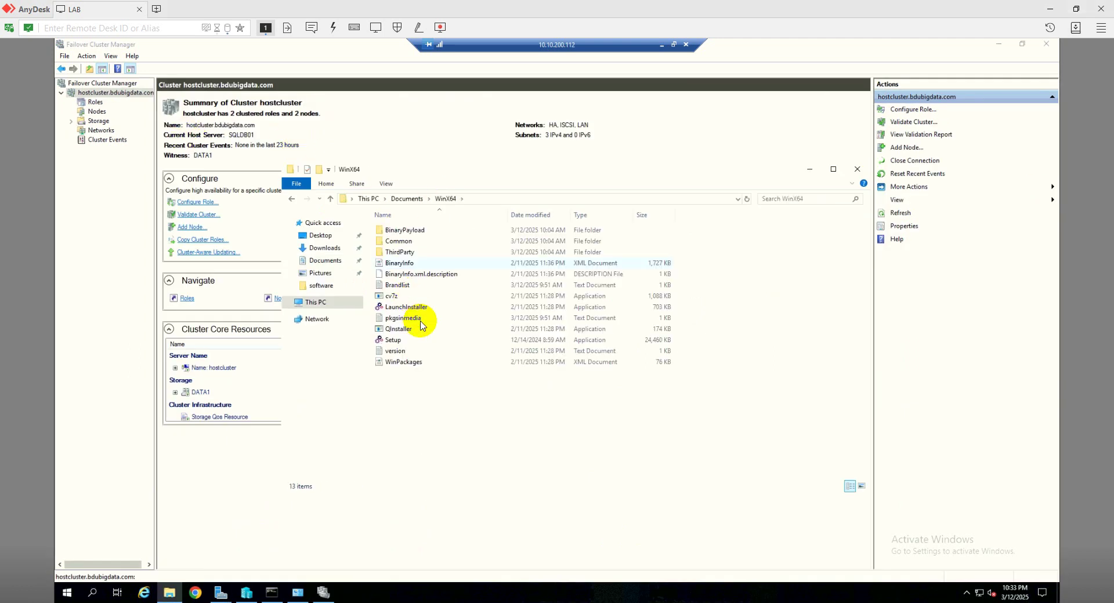
left_click(405, 340)
right_click(409, 342)
left_click(426, 346)
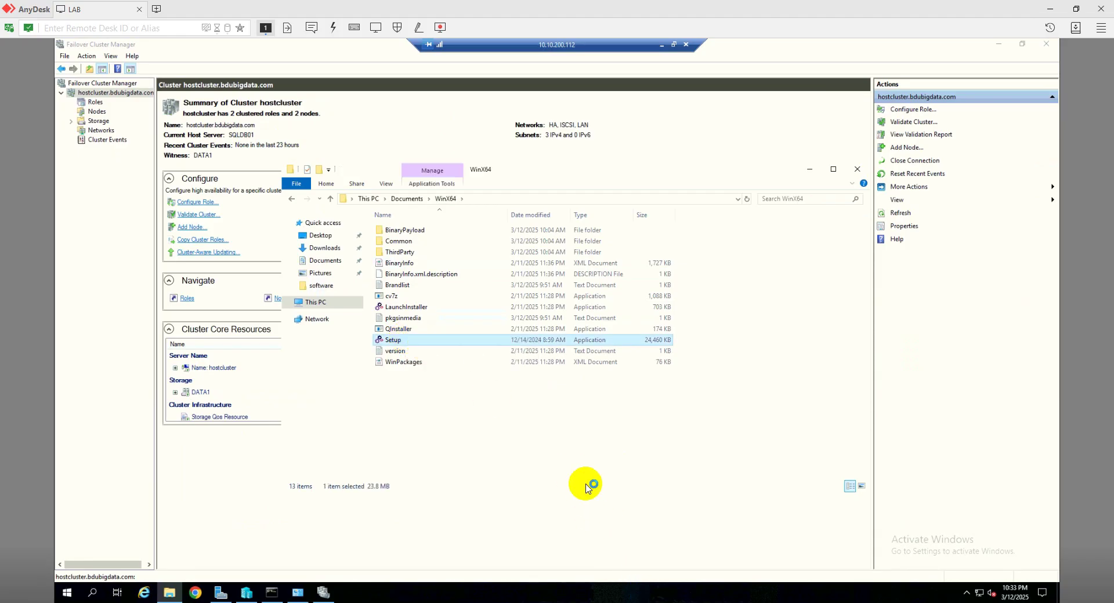
left_click(665, 405)
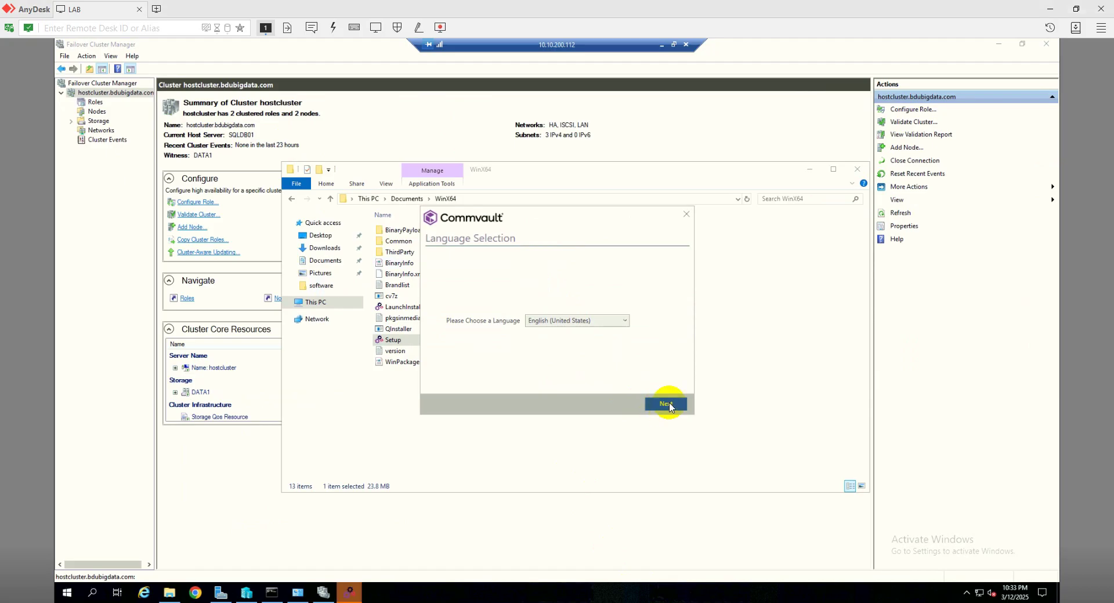
- Accept the license, choose Advanced selection, and select File System, Virtual Server and VSA Guest Customization
left_click(548, 337)
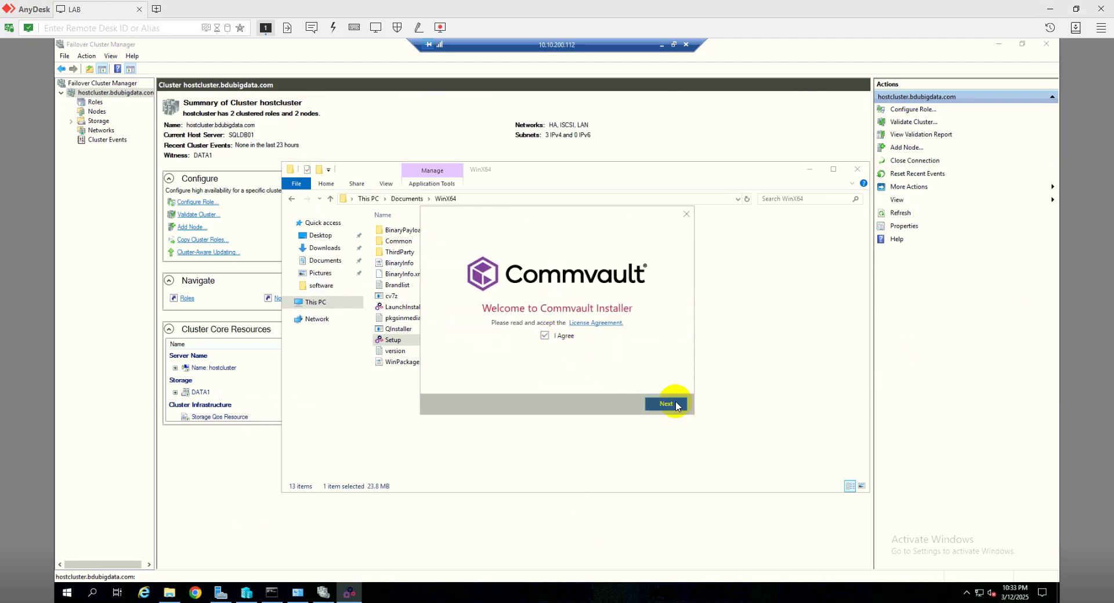
left_click(675, 405)
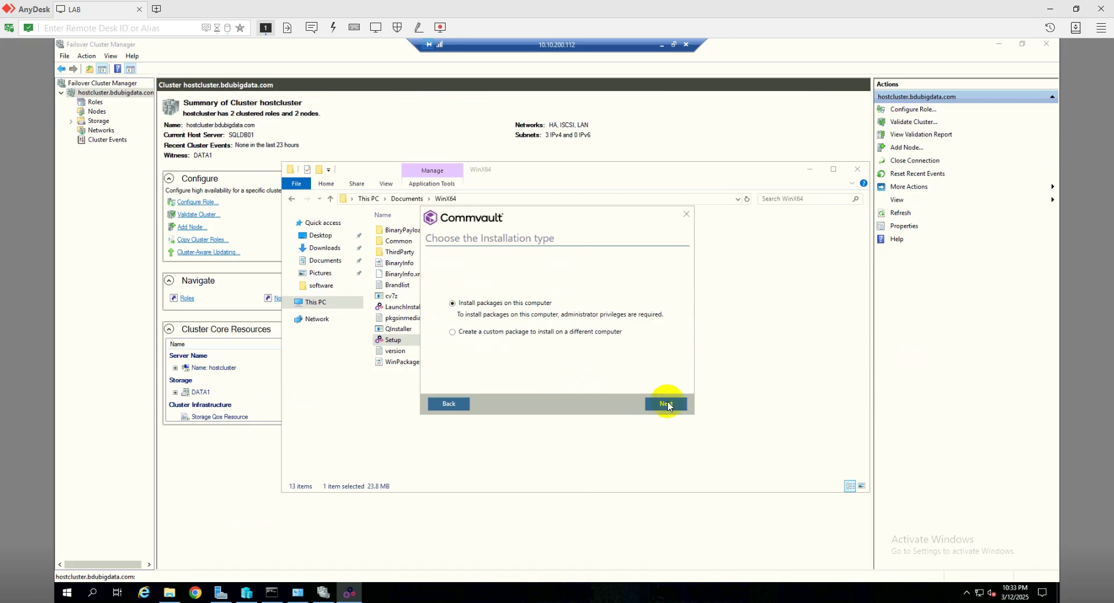
left_click(666, 405)
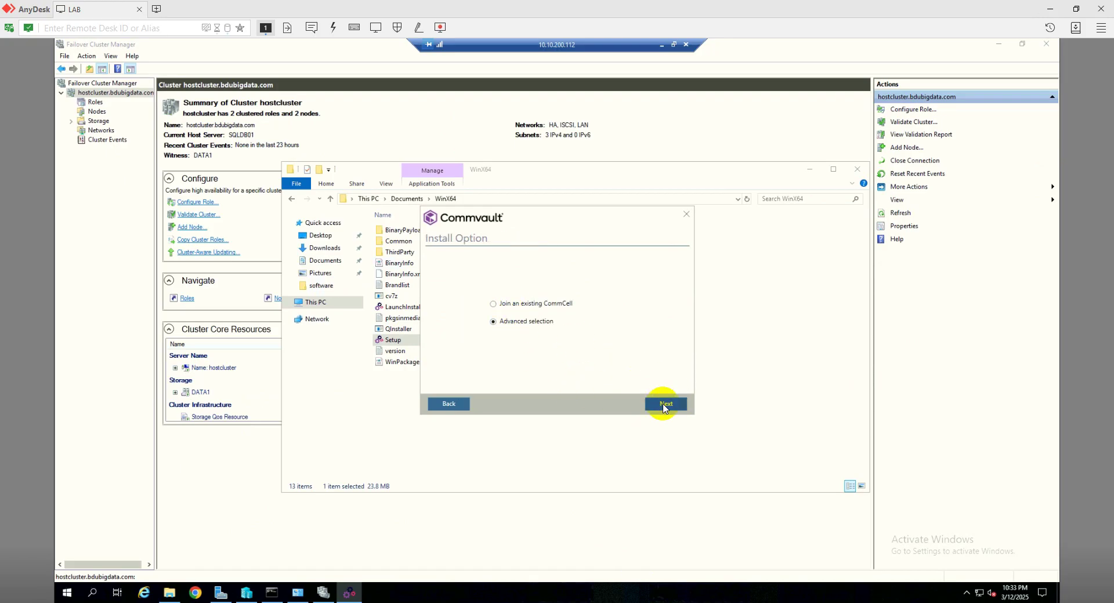
left_click(663, 406)
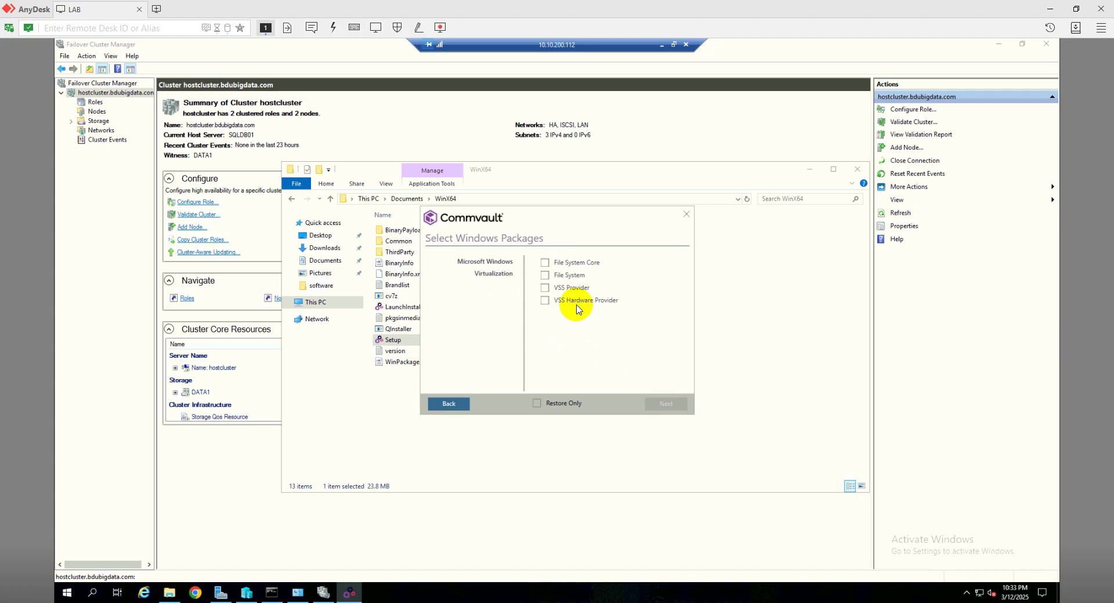
left_click(544, 262)
left_click(501, 274)
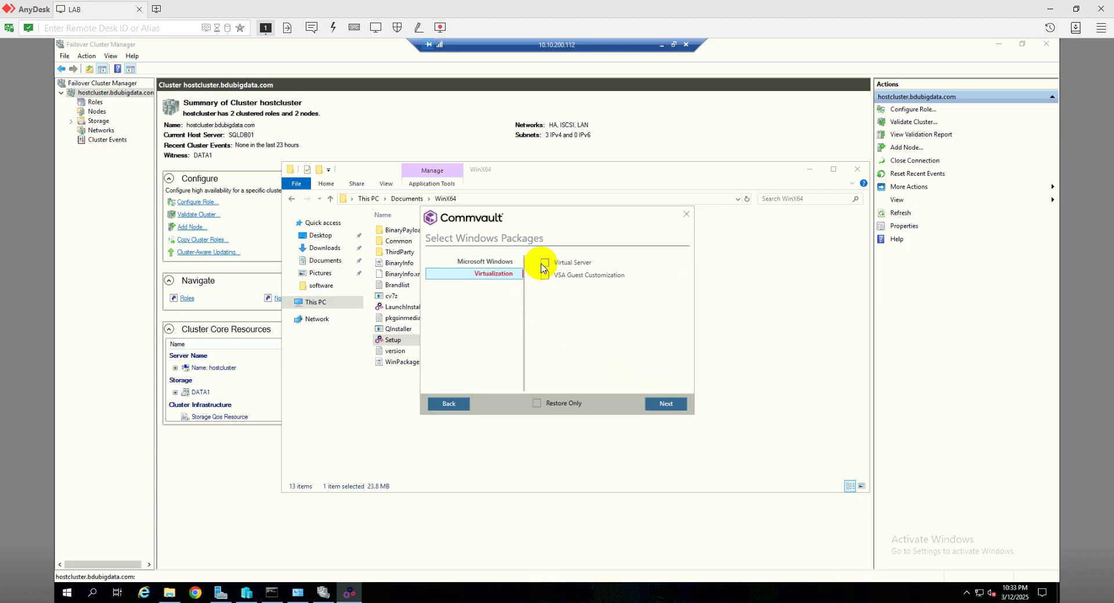
left_click(544, 262)
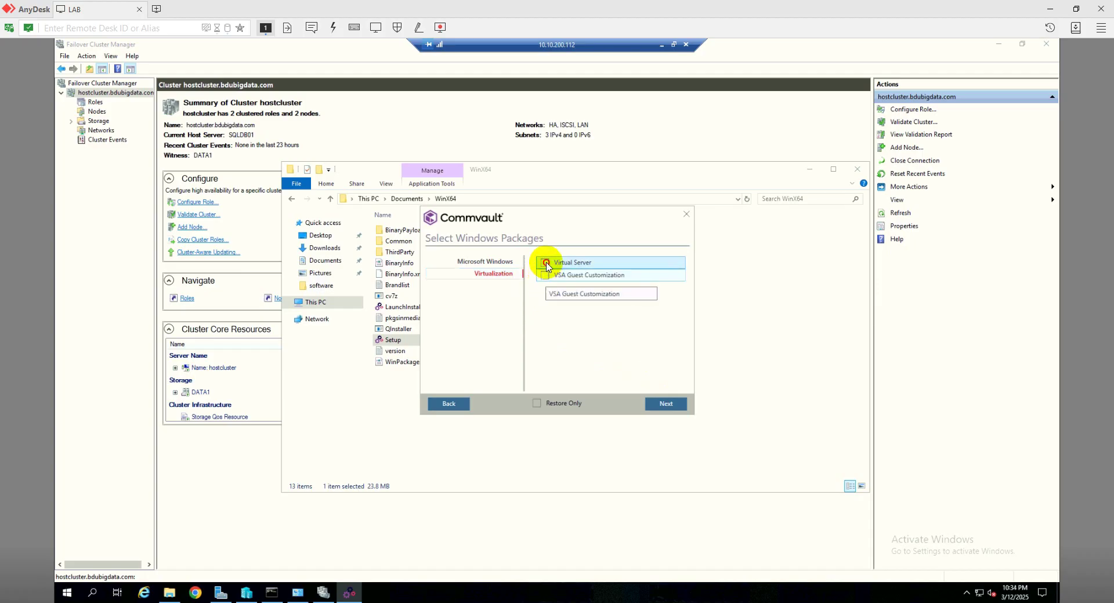
left_click(546, 275)
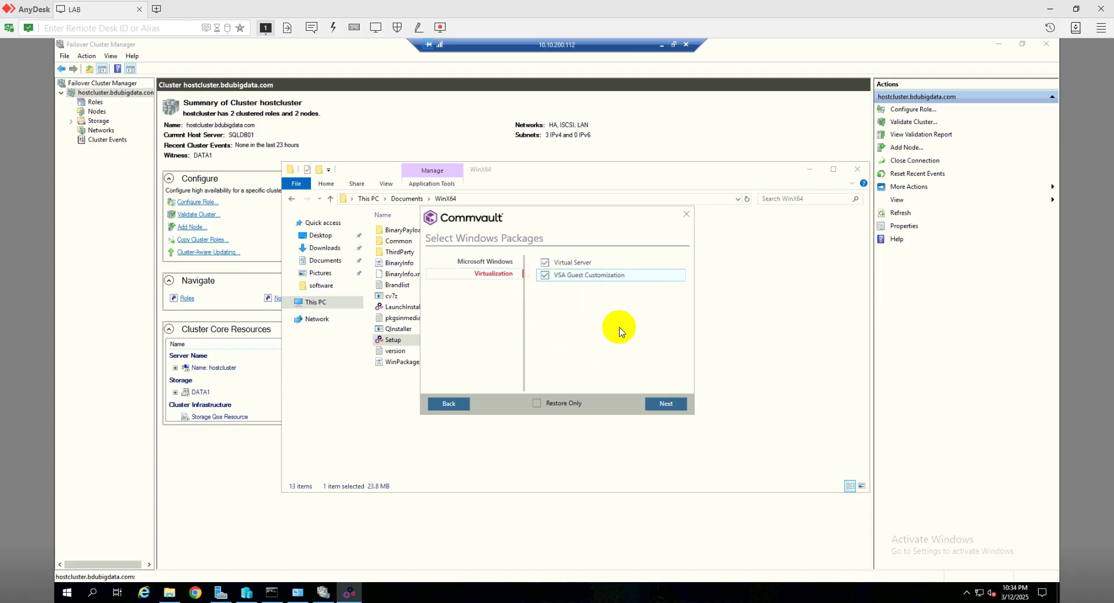
- Accept the default installation path, laptop options and installation summary
left_click(666, 406)
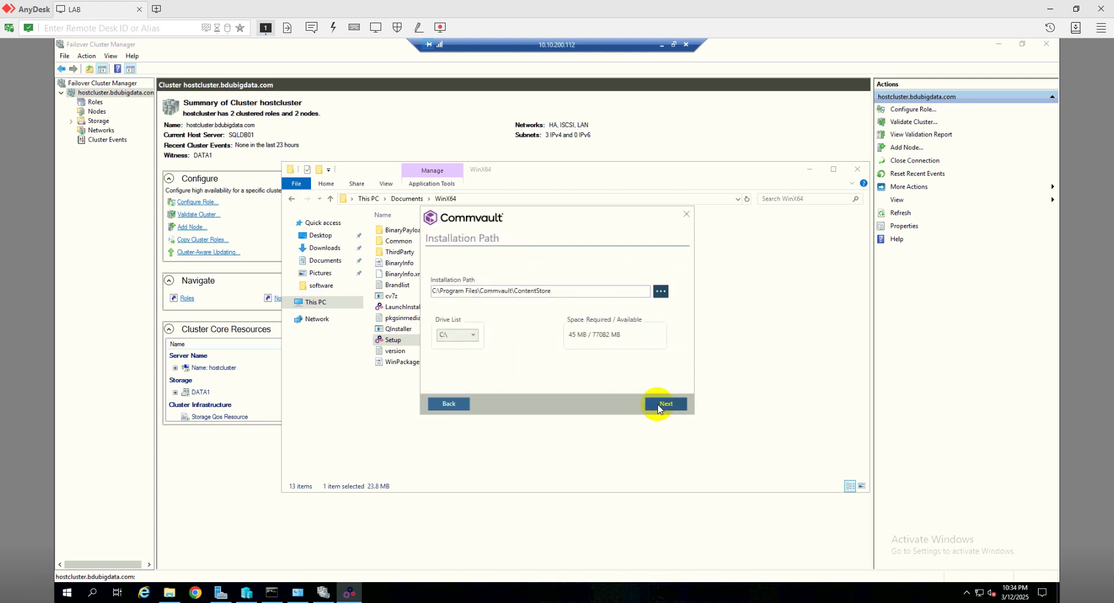
left_click(659, 406)
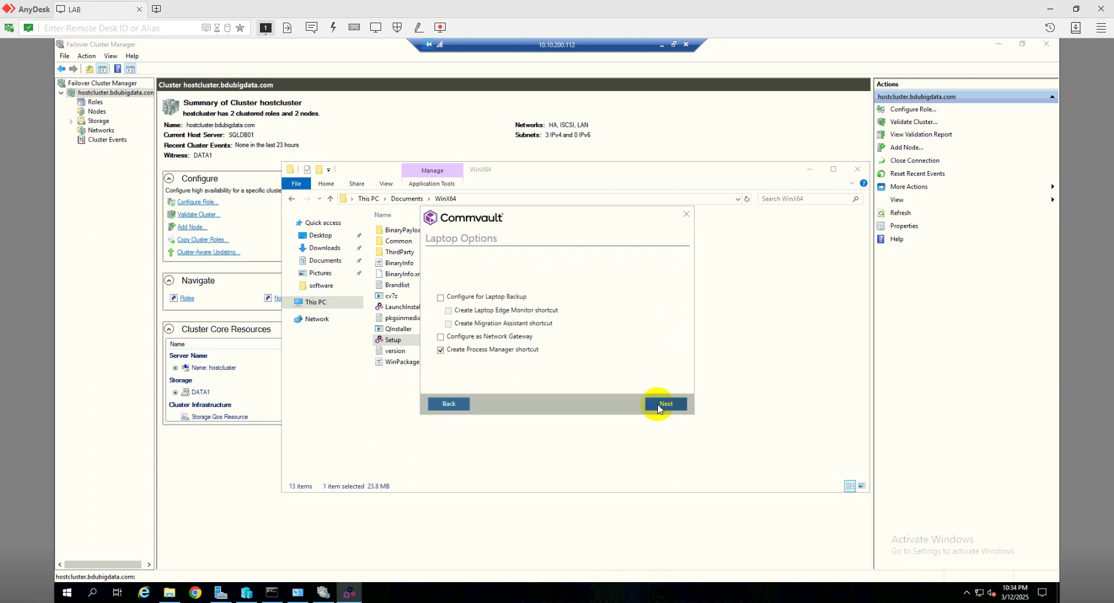
left_click(659, 408)
left_click(659, 406)
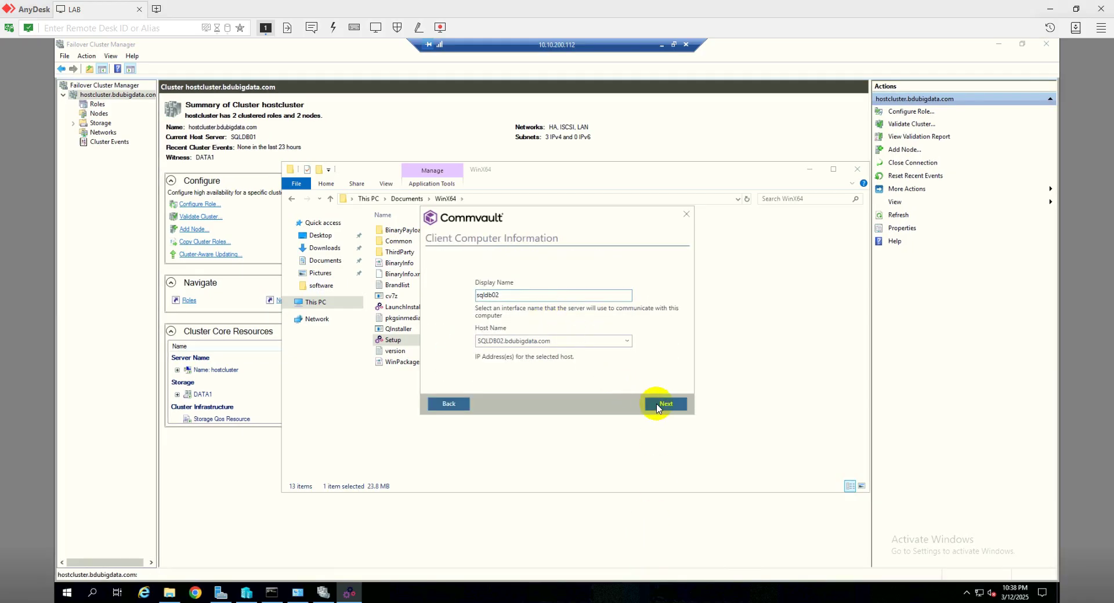
- Keep client sqldb02, enter CommServe commvaultserver.bdubigdata.com, and sign in with username and password
left_click(660, 408)
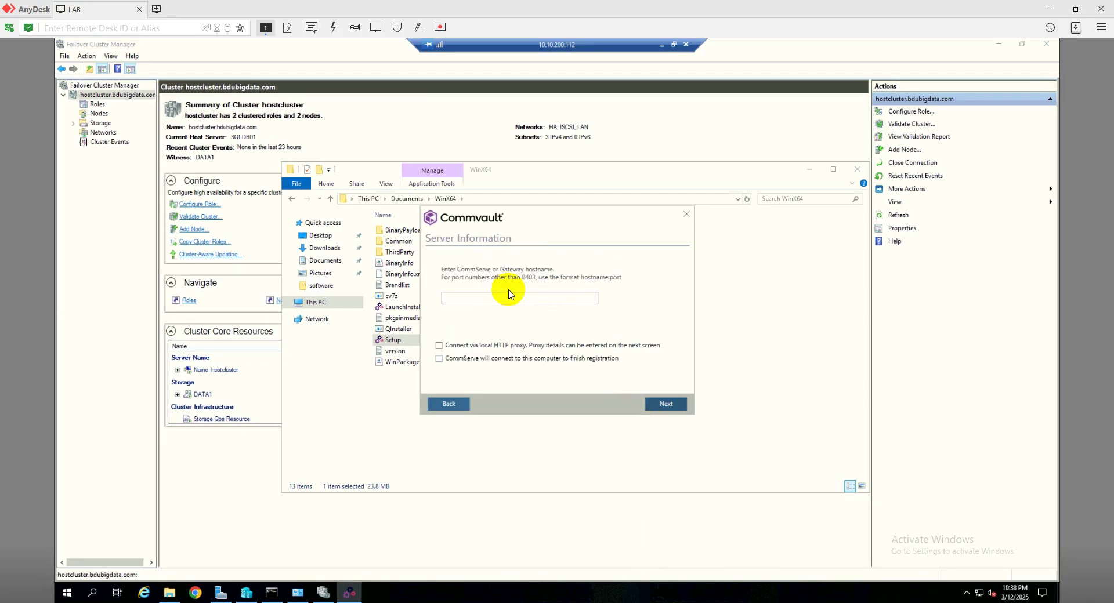
type("commvaultserver.bdubigdata.com")
left_click(654, 406)
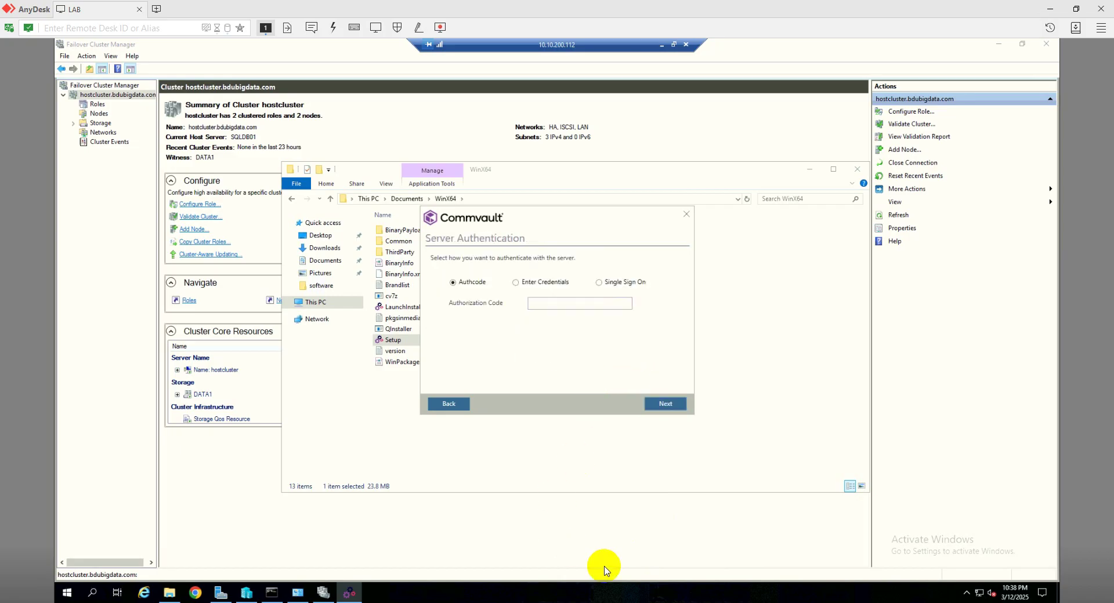
left_click(516, 282)
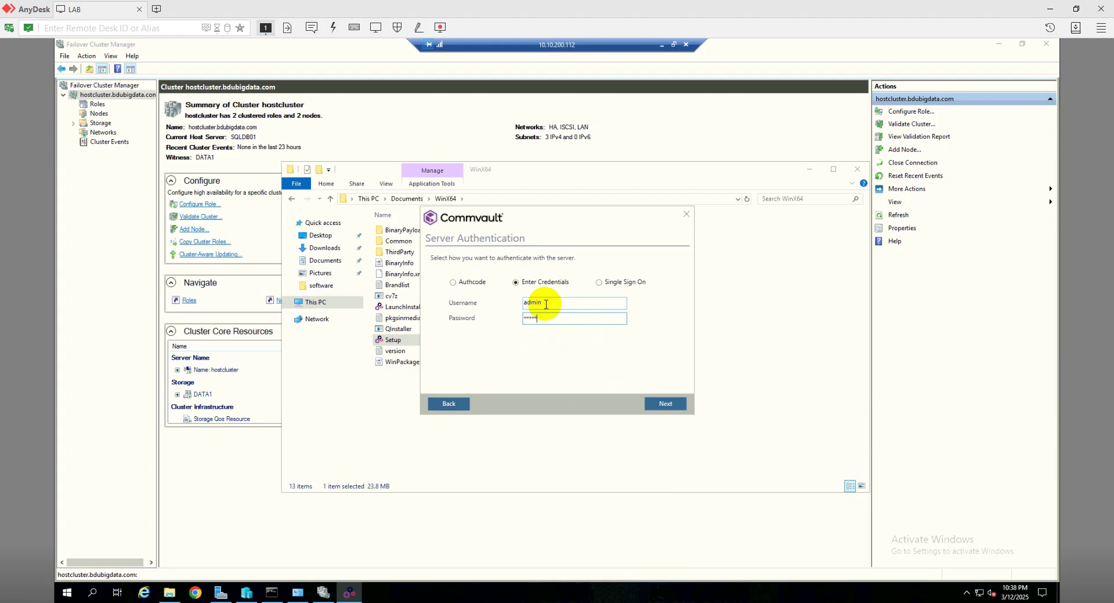
left_click(654, 405)
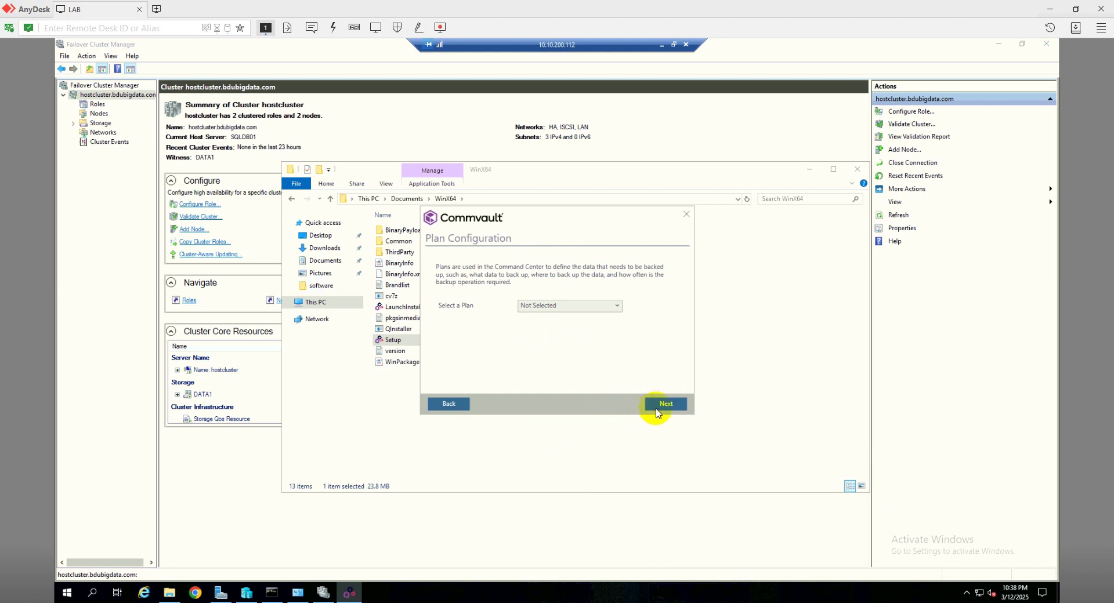
- Continue without a plan, accept the additional configuration, and finish the installation
left_click(666, 404)
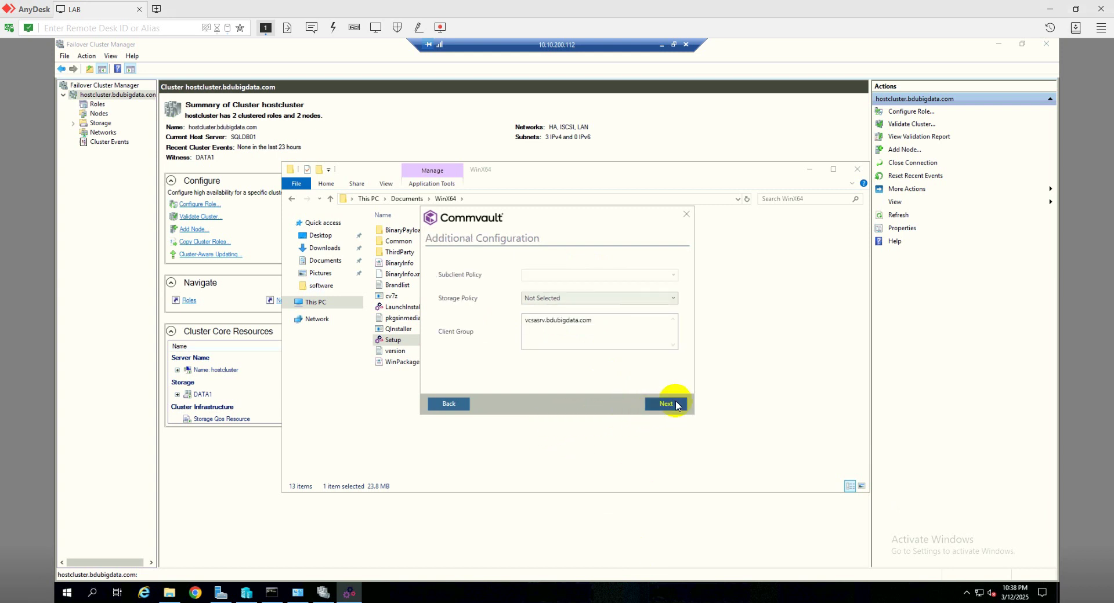
left_click(674, 404)
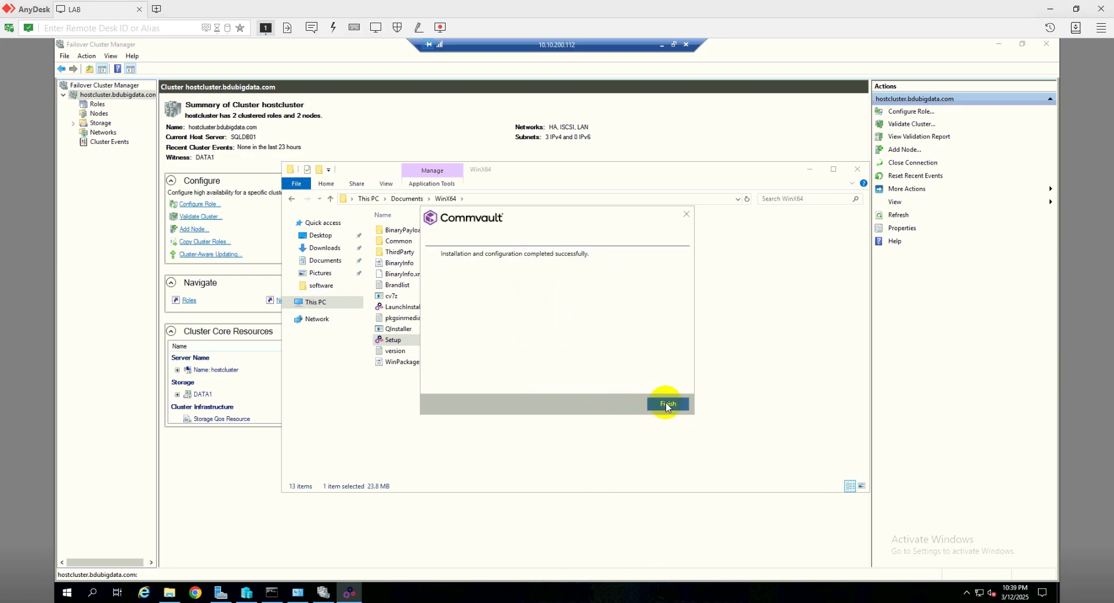
left_click(667, 404)
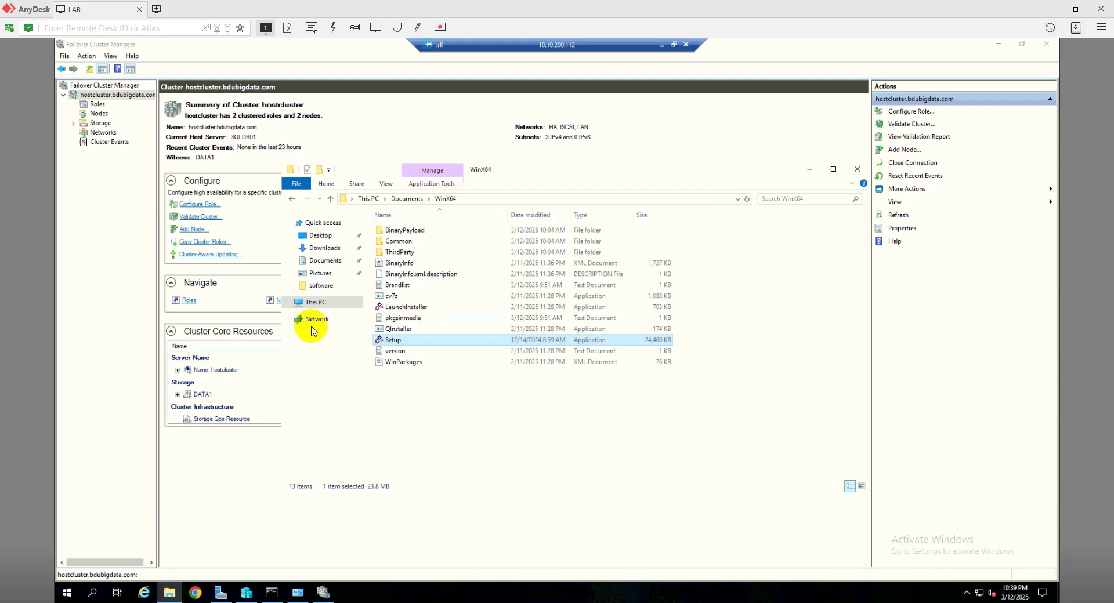
- Run nslookup on 10.10.200.113, 10.10.200.112 and 10.10.200.114
left_click(272, 592)
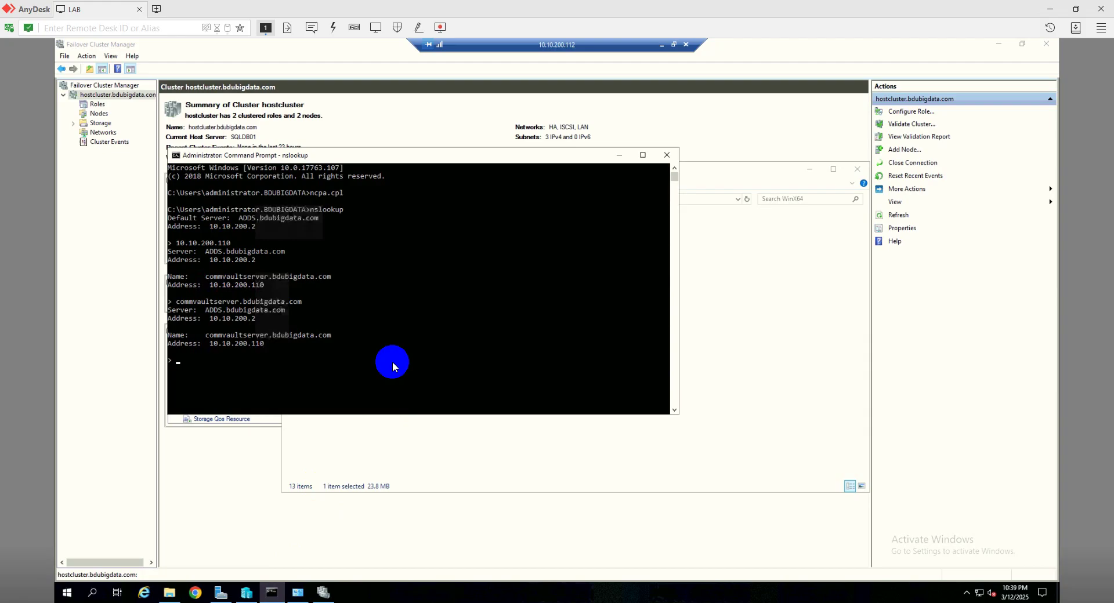
type("10.10.220.")
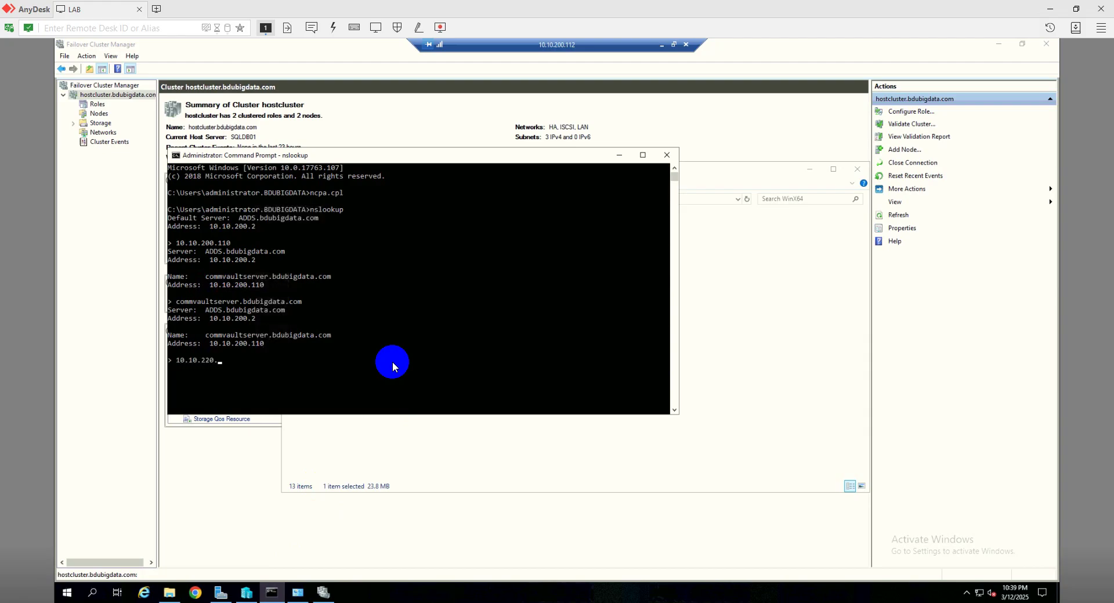
key("BackSpace")
key("BackSpace")
type("200.113")
key("Return")
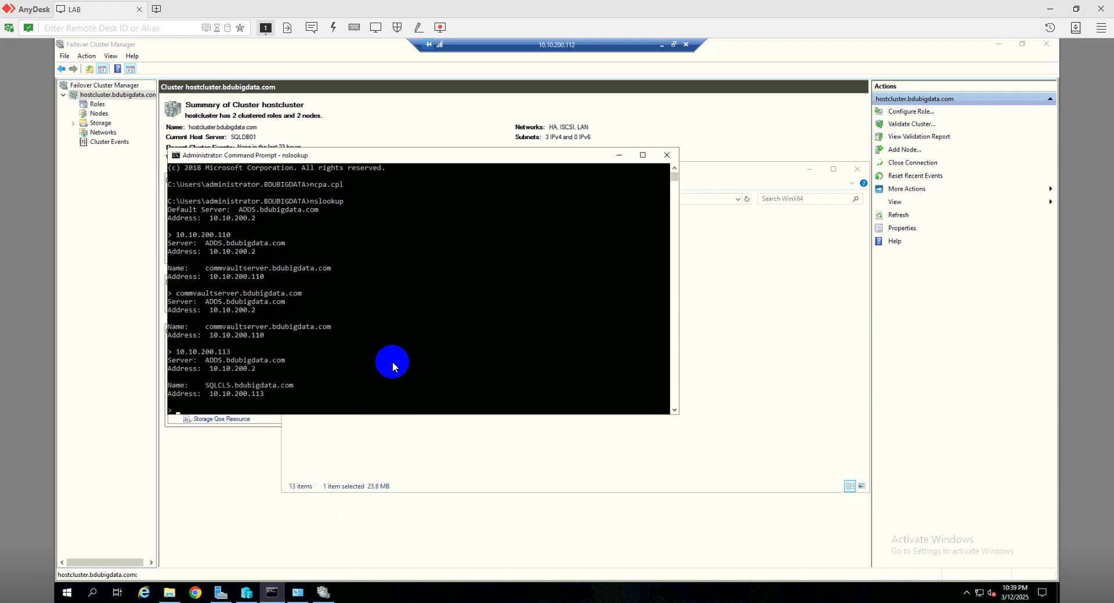
key("Up")
key("BackSpace")
type("200.11")
key("Return")
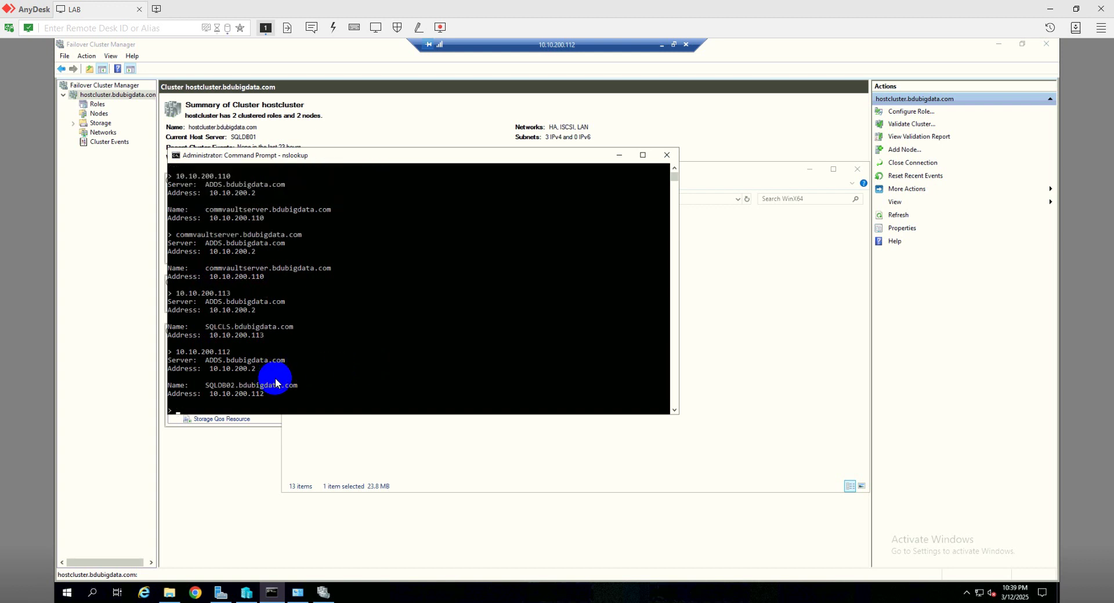
key("Up")
key("BackSpace")
key("BackSpace")
type("14")
key("Return")
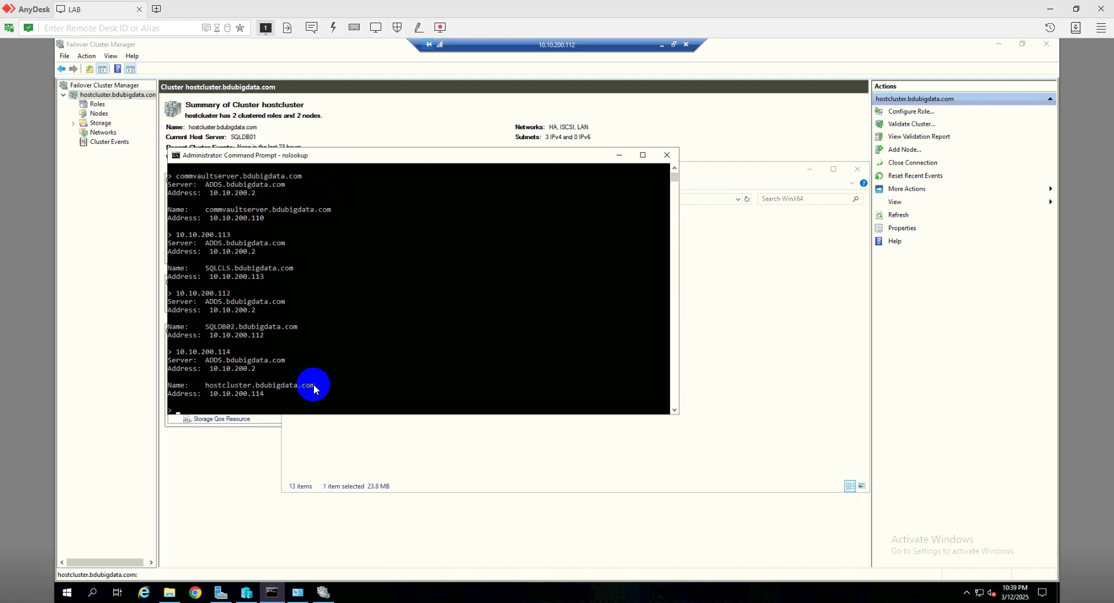
- Look up the copied name hostcluster.bdubigdata.com to confirm 10.10.200.114, then minimize the console
left_click_drag(206, 385, 308, 386)
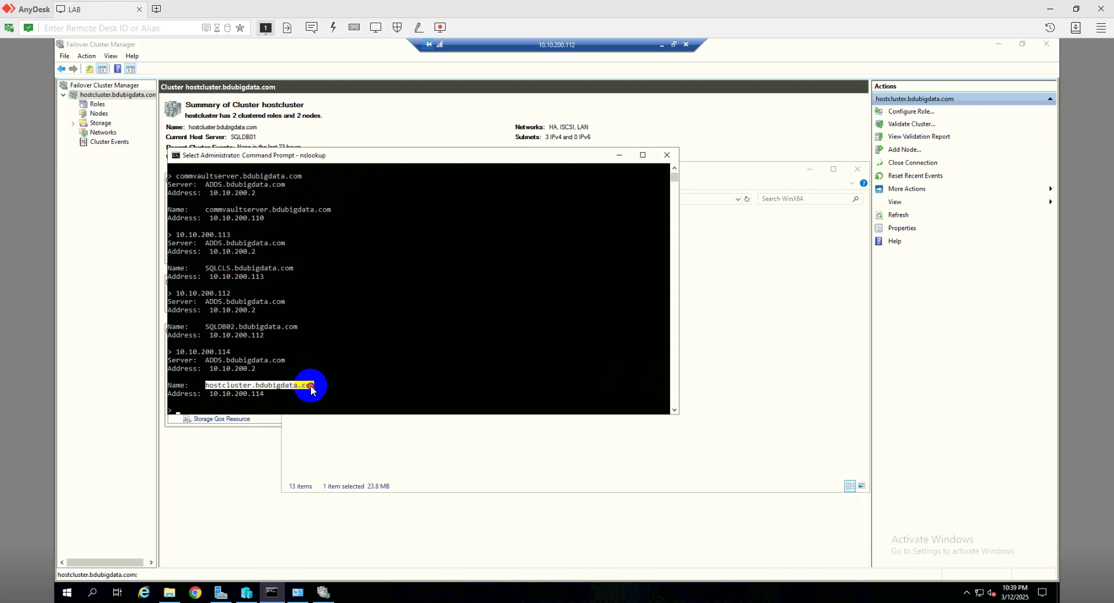
right_click(363, 377)
right_click(364, 377)
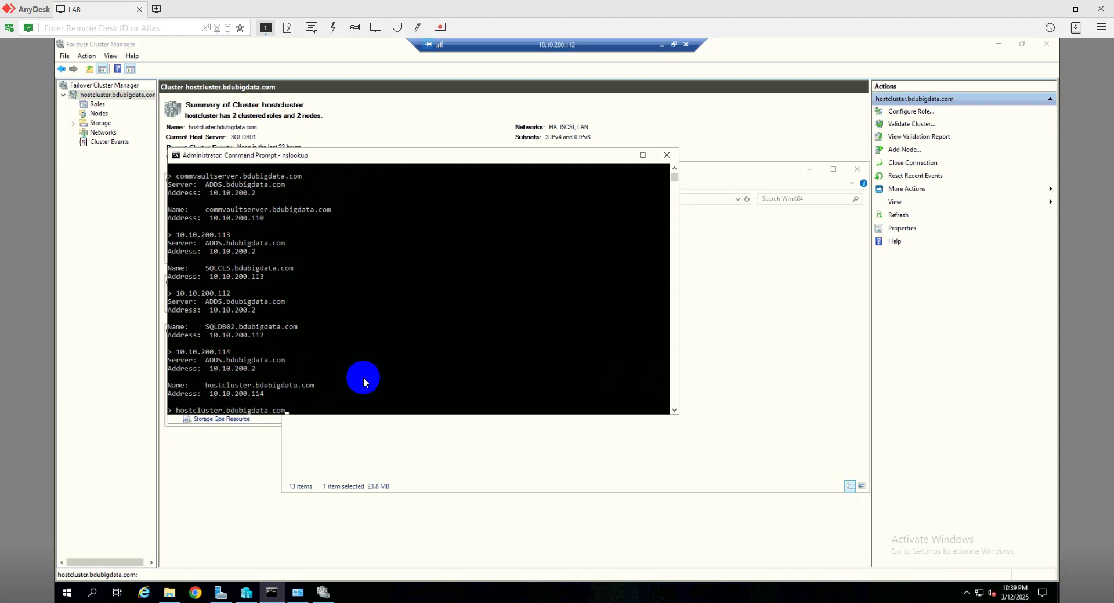
key("Return")
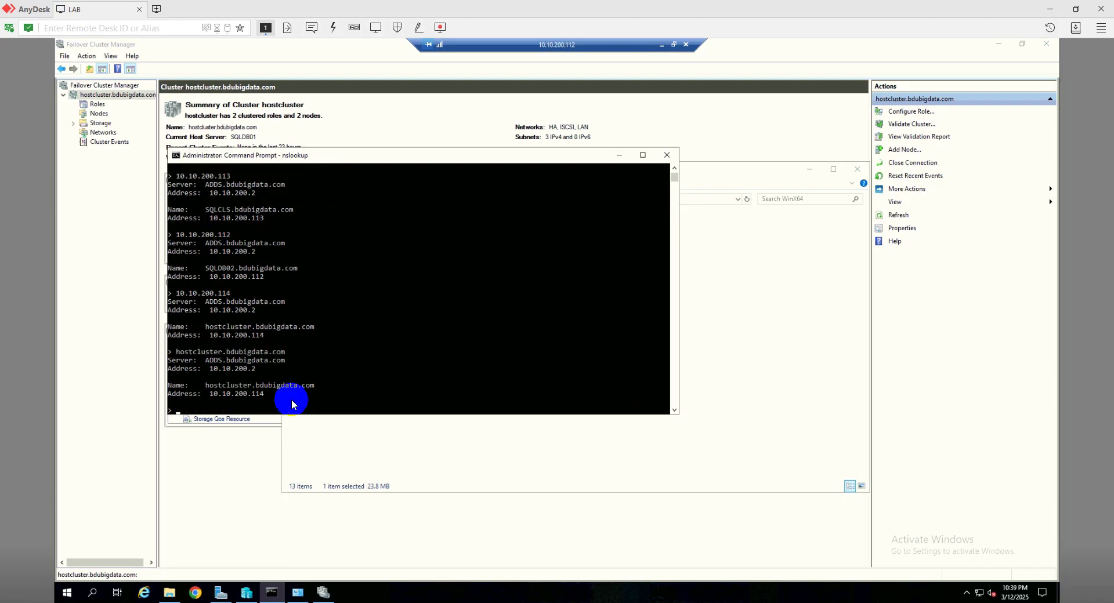
left_click(619, 157)
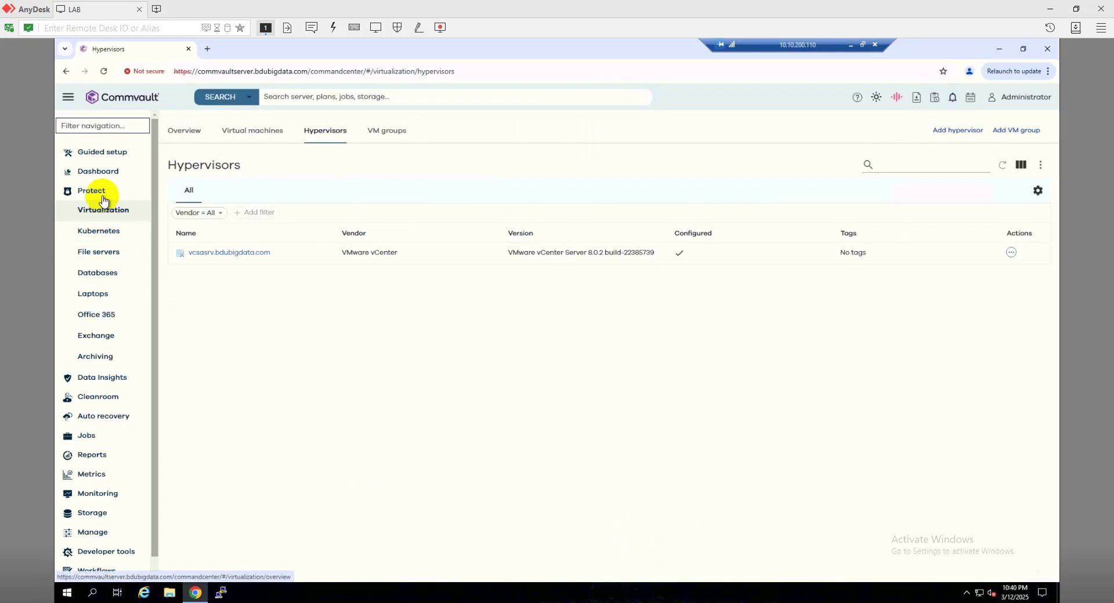
- Navigate through Protect > Virtualization to the Hypervisors list
left_click(96, 192)
left_click(110, 211)
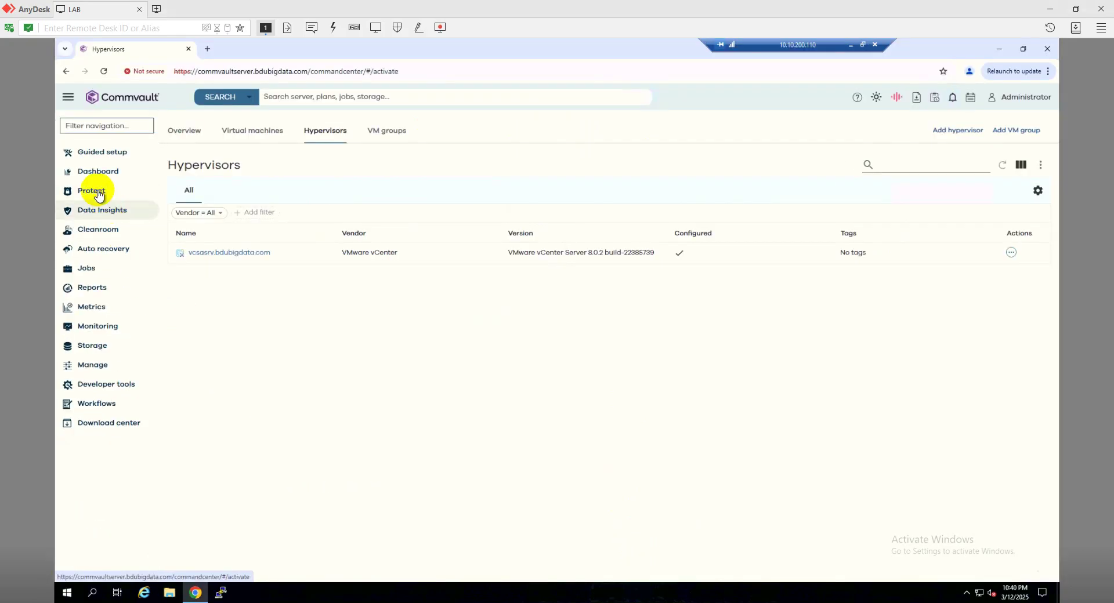
left_click(95, 192)
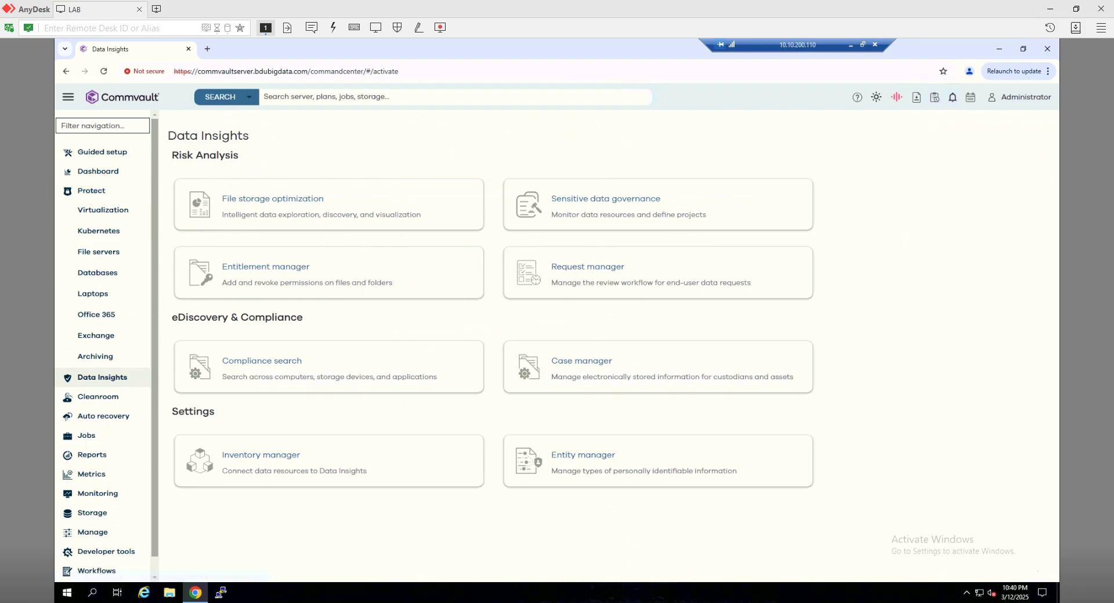
left_click(96, 215)
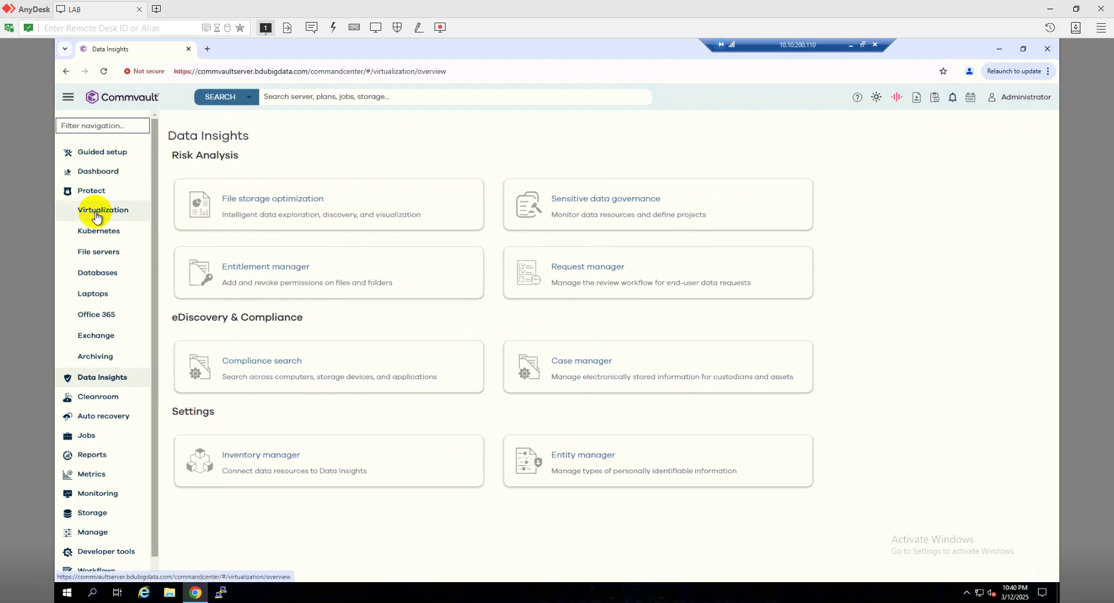
left_click(315, 132)
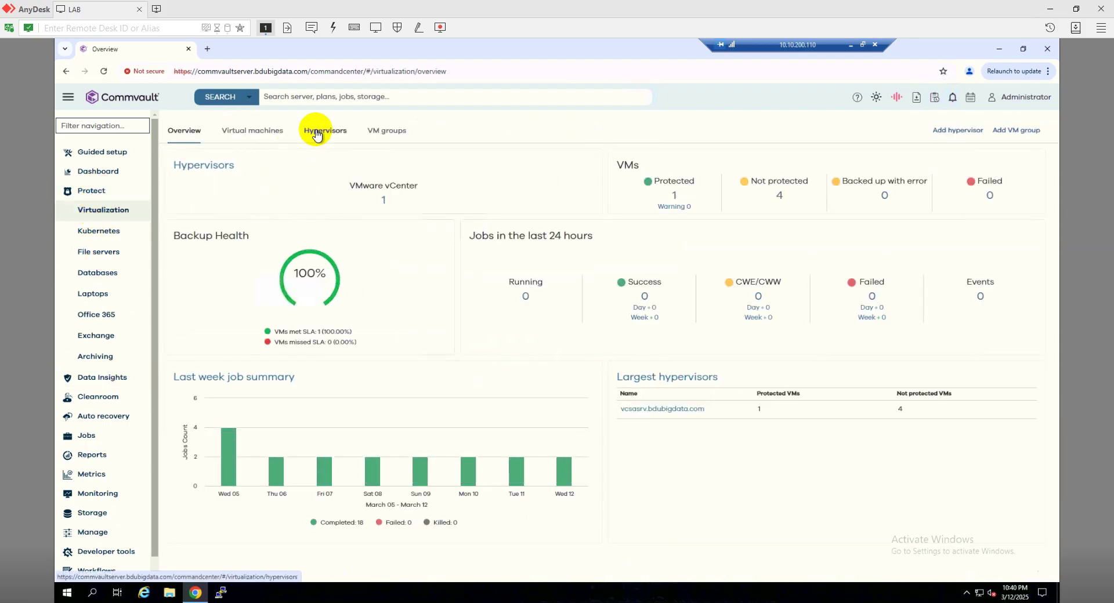
- Add a Microsoft Hyper-V hypervisor and begin entering its host name
left_click(951, 132)
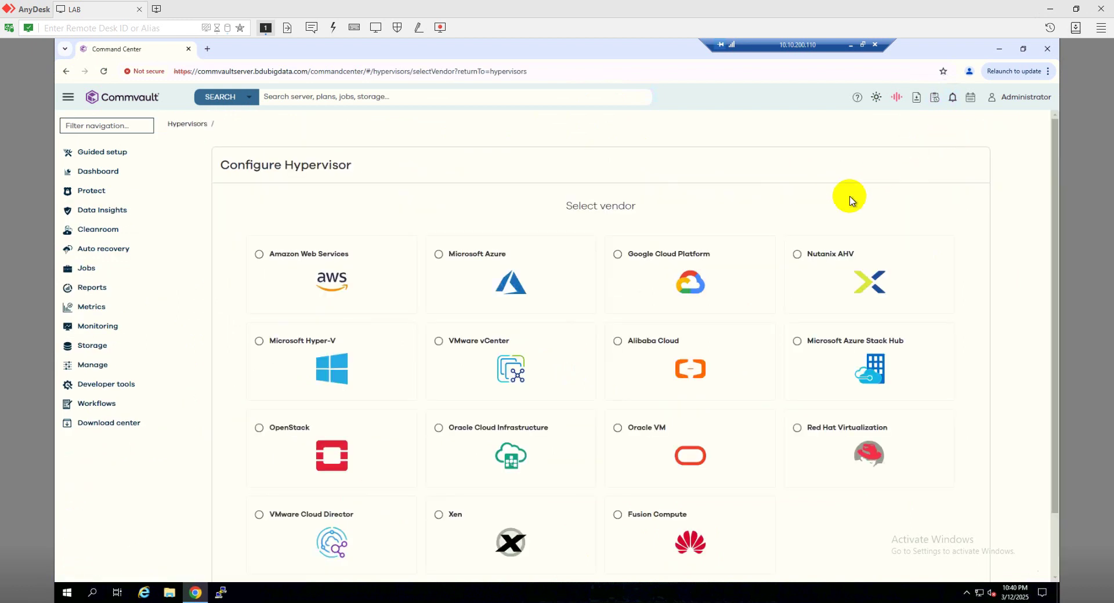
left_click(259, 341)
scroll(980, 510, "down", 2)
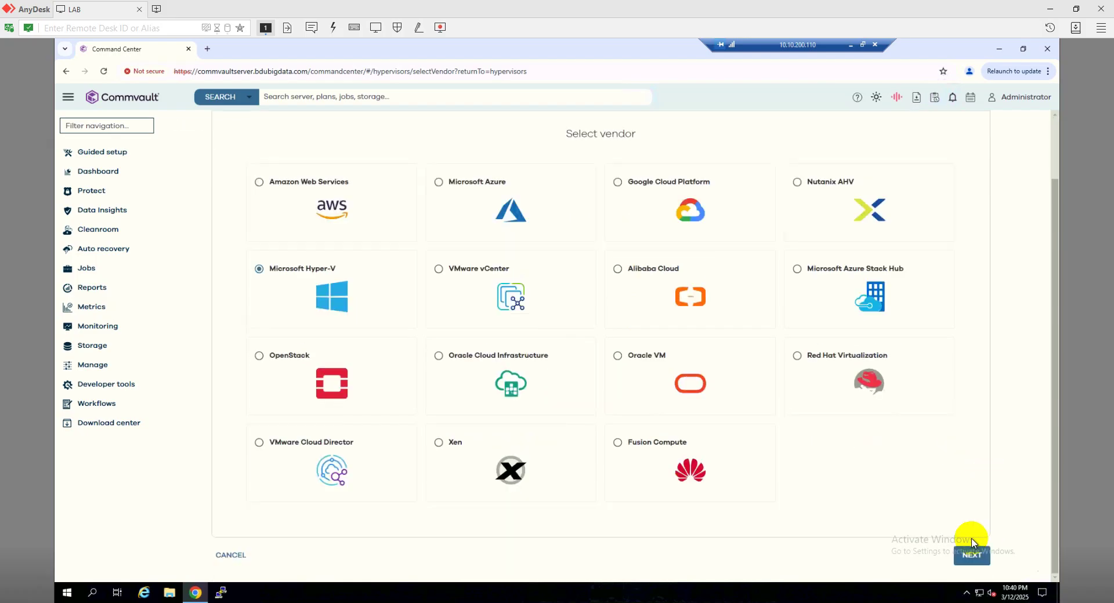
left_click(973, 554)
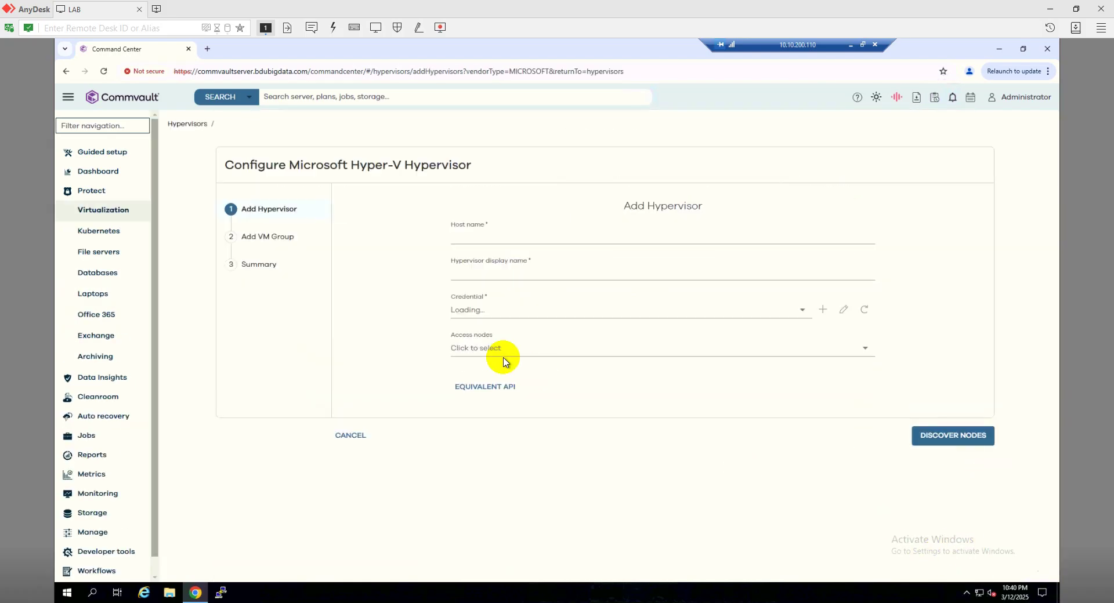
left_click(472, 237)
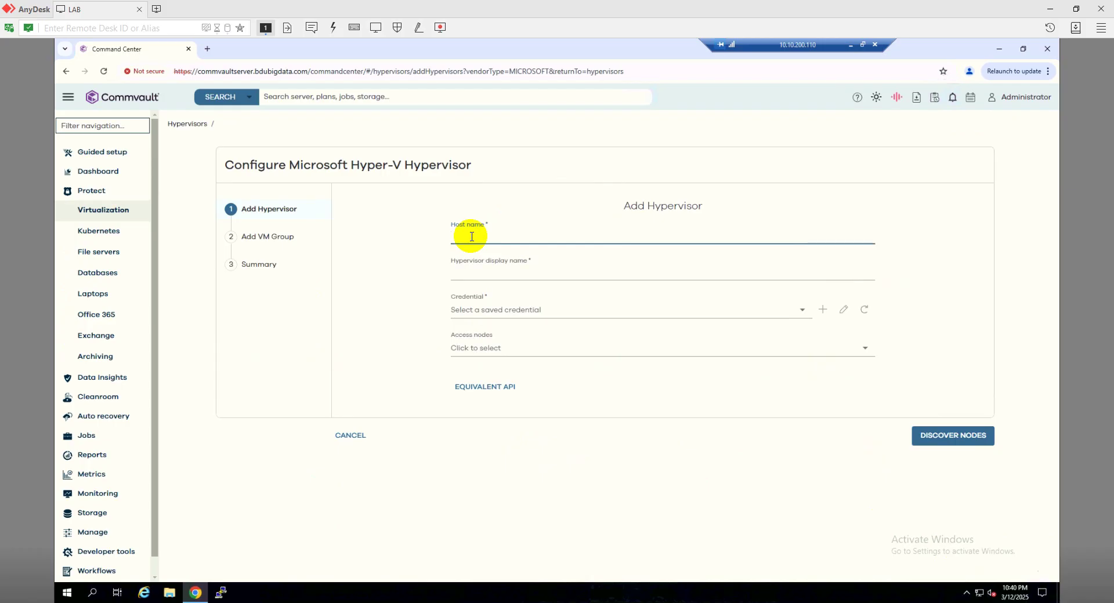
- Paste hostcluster.bdubigdata.com as host name and display name, then check the saved credentials
type("hostcluster.bdubigdata.com")
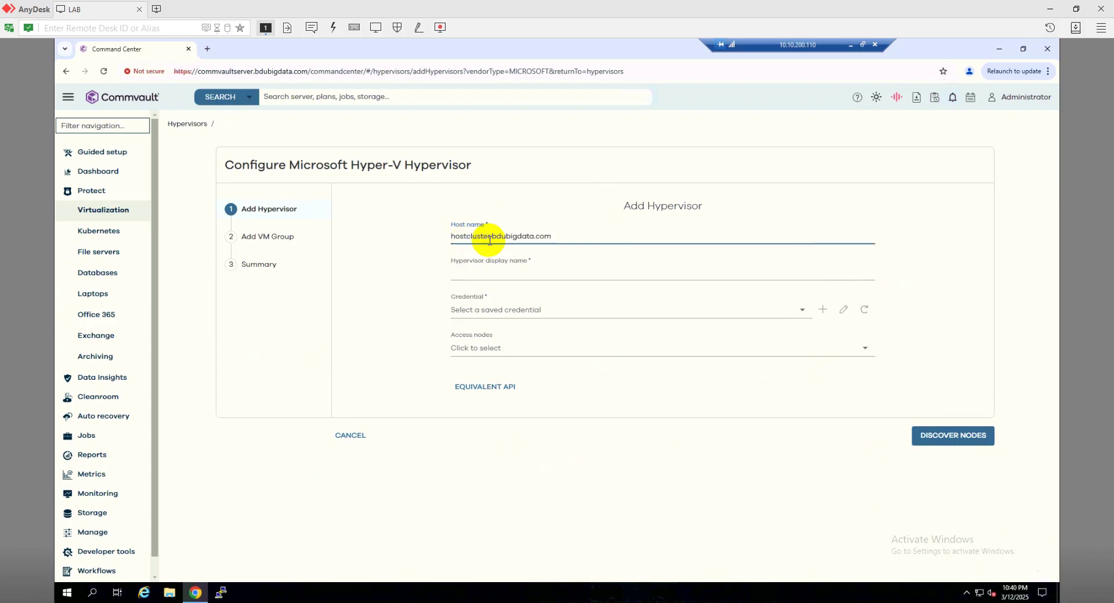
left_click(494, 275)
type("hostcluster.bdubigdata.com")
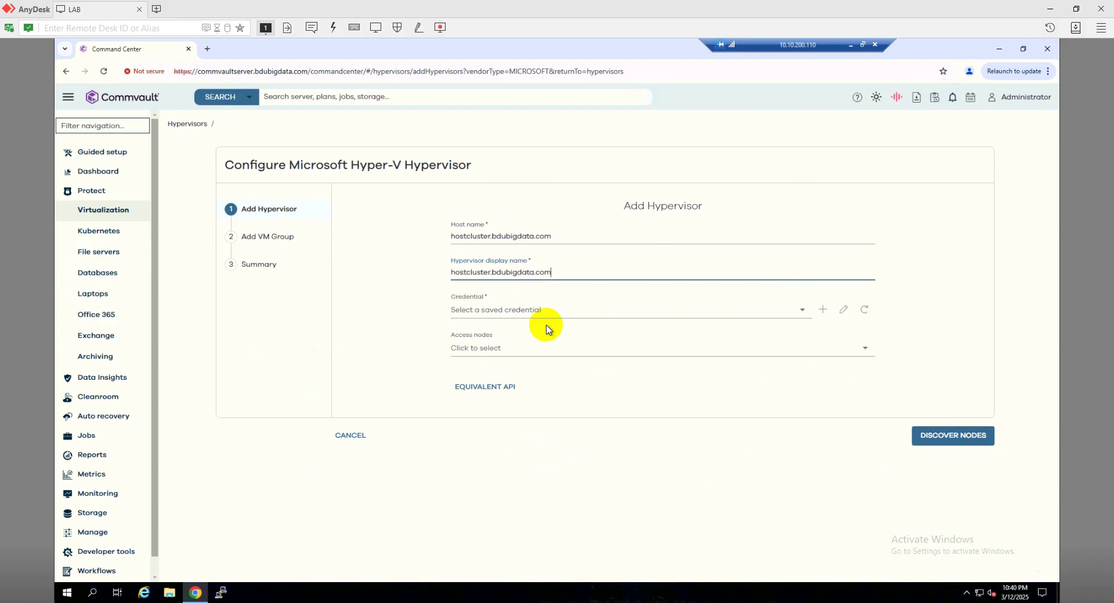
left_click(804, 314)
left_click(822, 313)
- Save a new Windows credential named HyperV in the BUILT_IN vault for the domain administrator
left_click(823, 313)
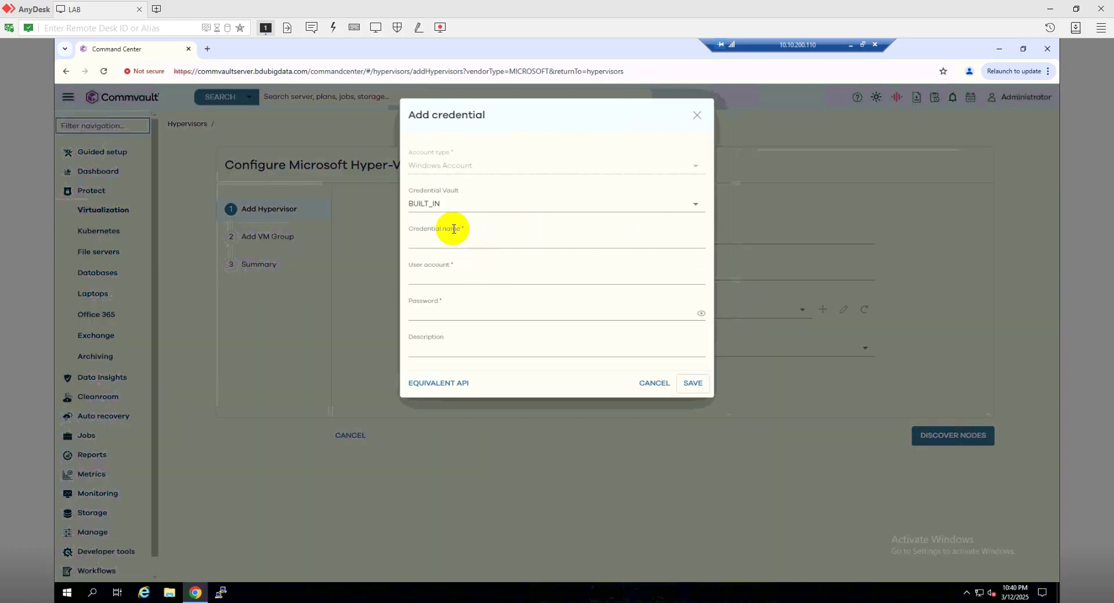
left_click(486, 212)
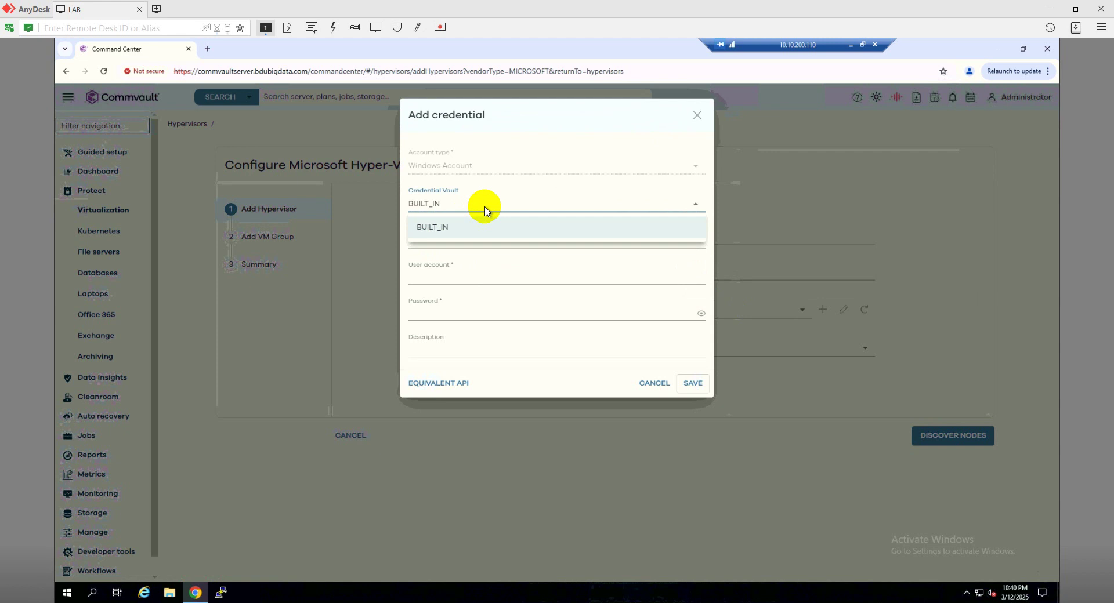
left_click(482, 192)
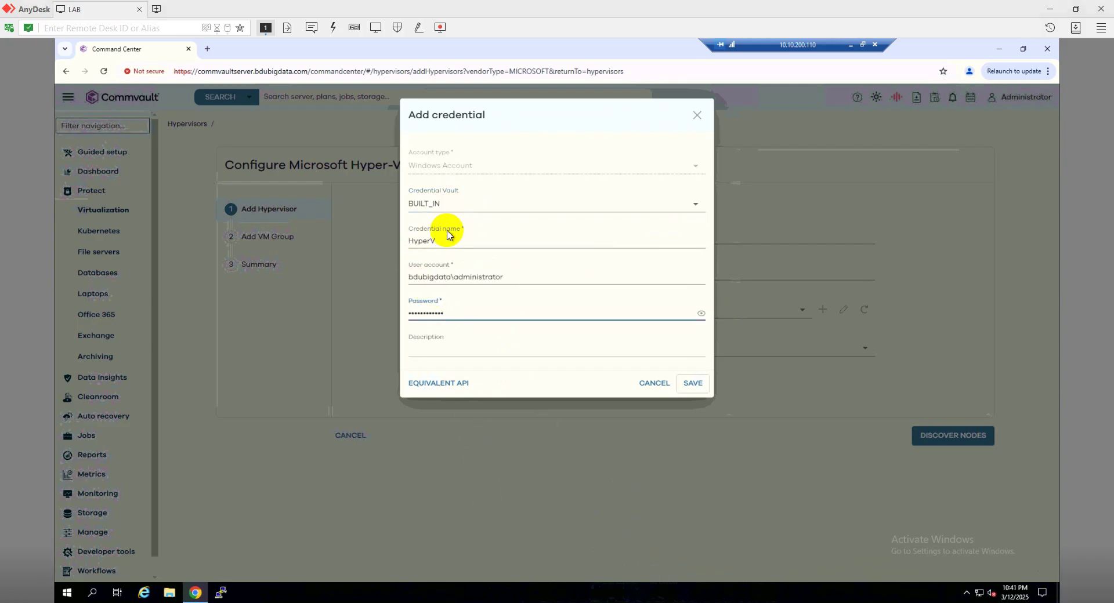
left_click(691, 387)
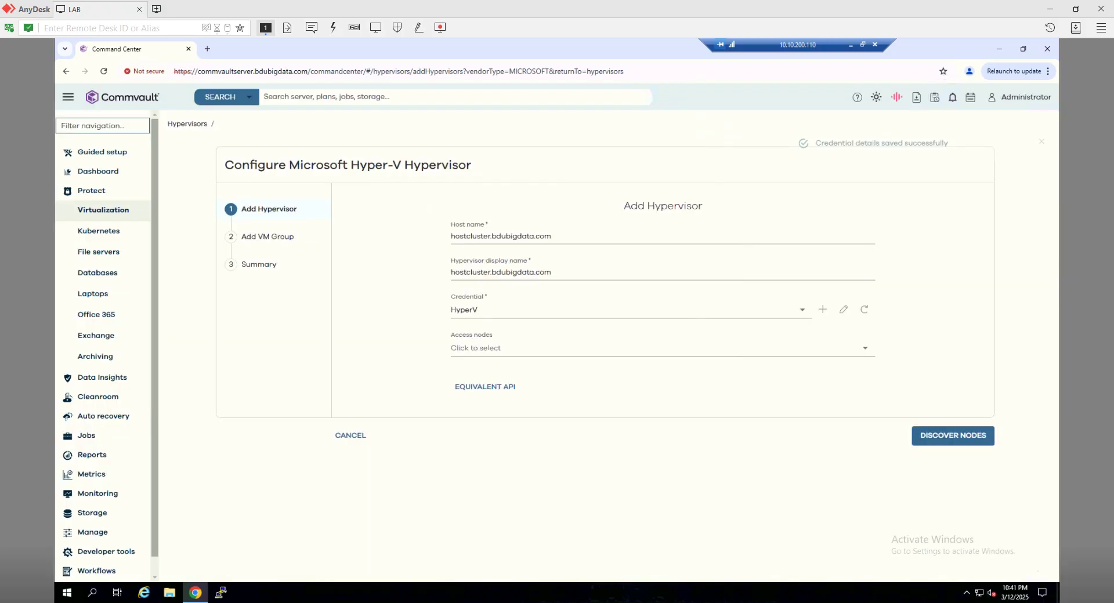
- Use sqldb01 as access node to discover SQLDB01 and SQLDB02, then continue to Add VM Group
left_click(518, 348)
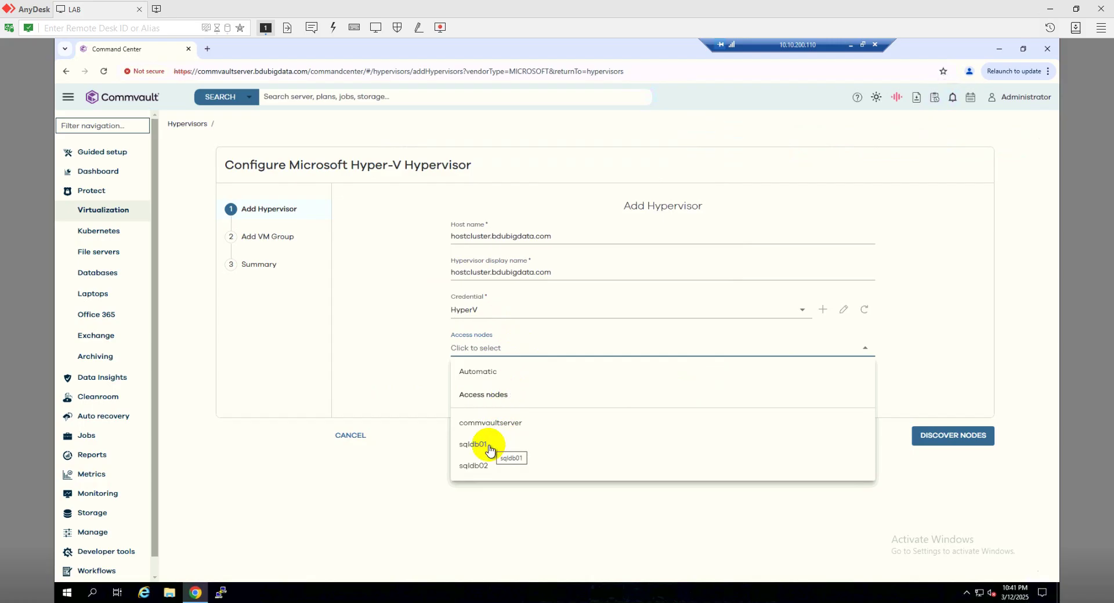
left_click(490, 447)
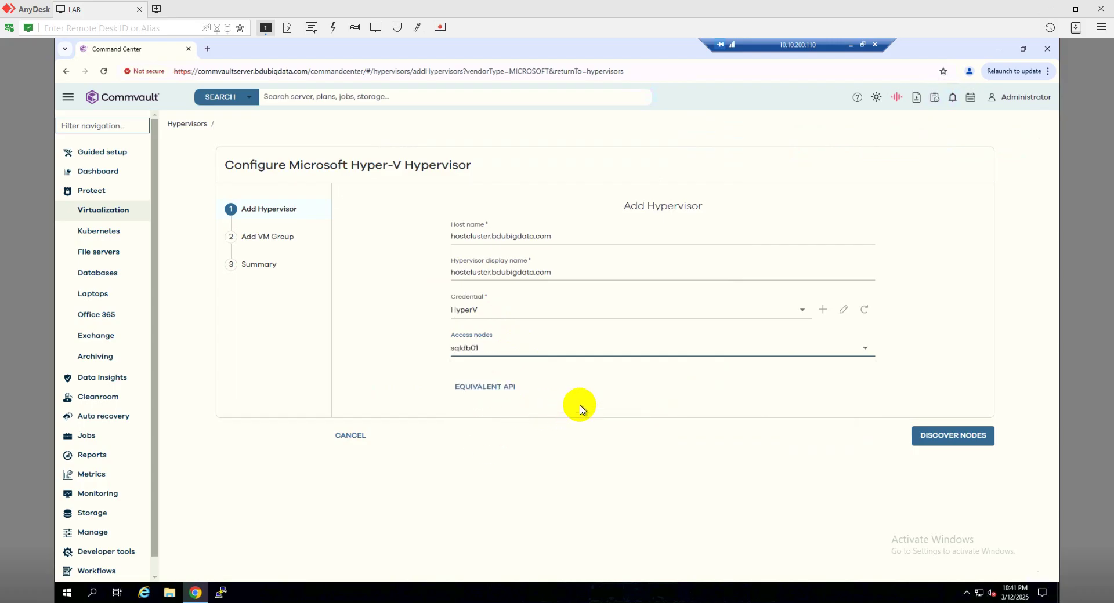
left_click(947, 441)
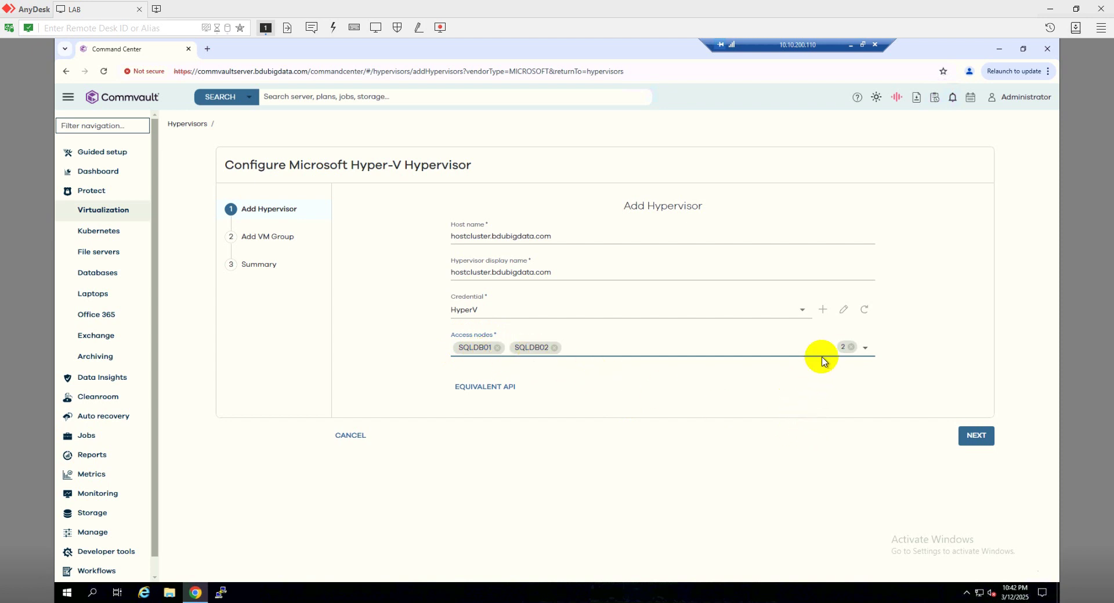
left_click(969, 441)
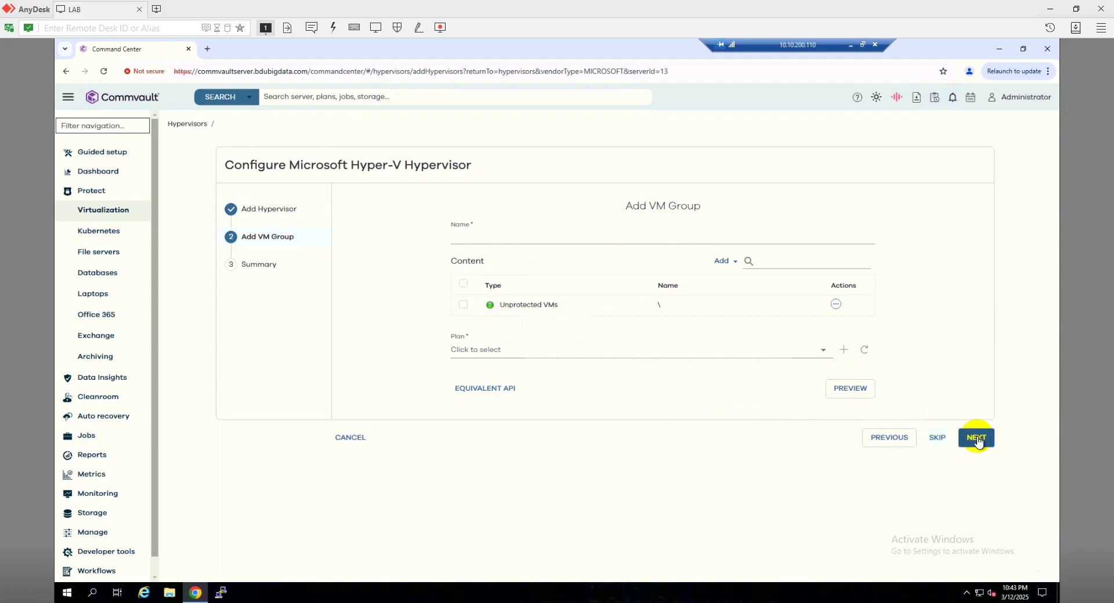
- Skip the VM group step and finish the hypervisor setup from the Summary page
left_click(938, 438)
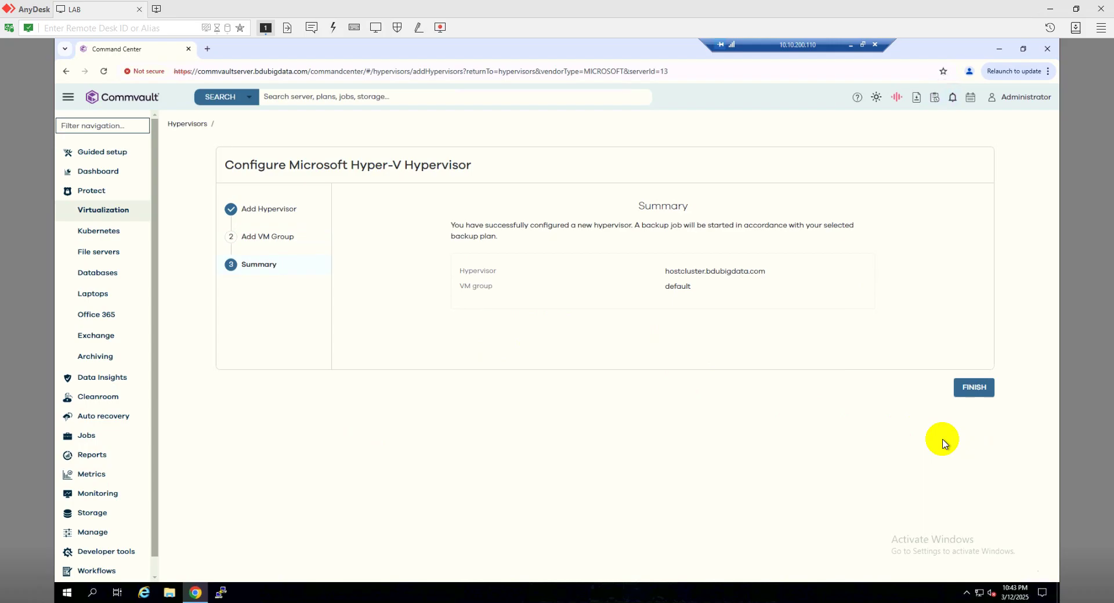
left_click(971, 392)
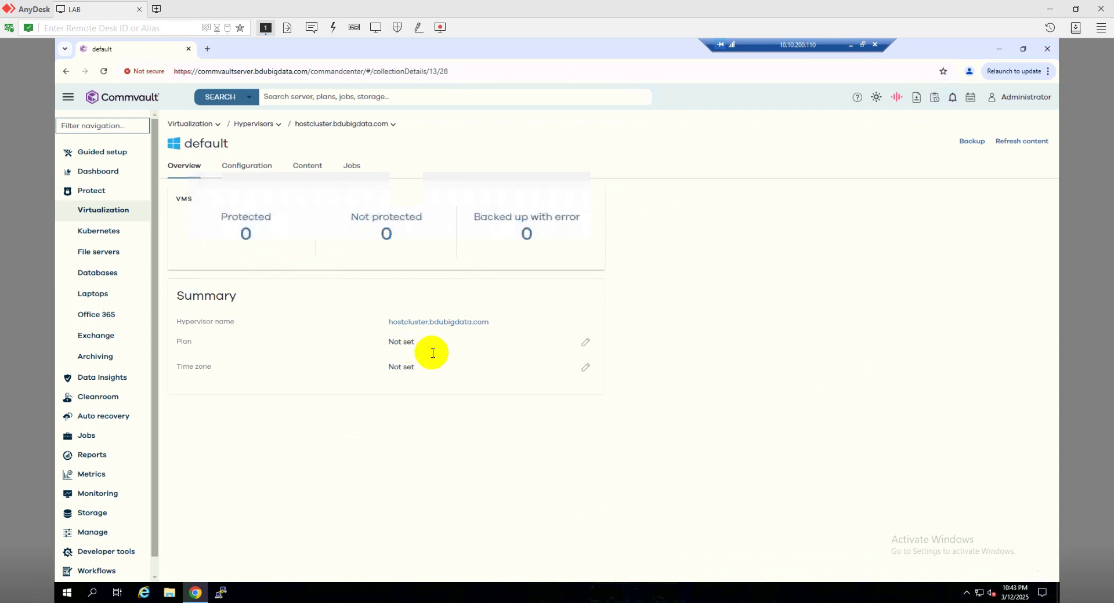
- Review the default group's Content, Jobs and Overview tabs, then open the VM groups list
left_click(314, 170)
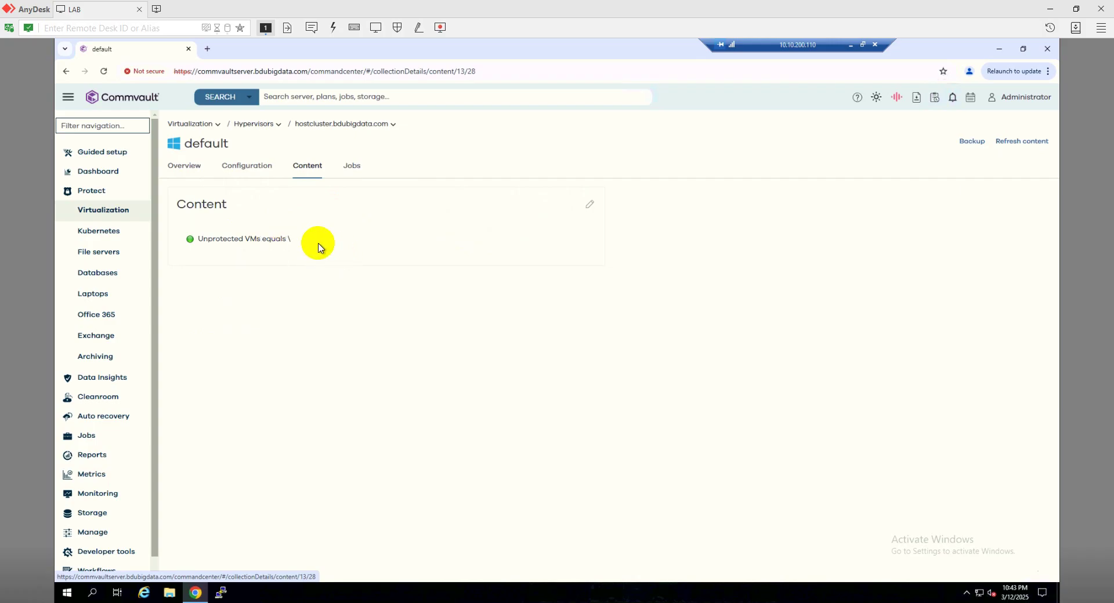
left_click(355, 173)
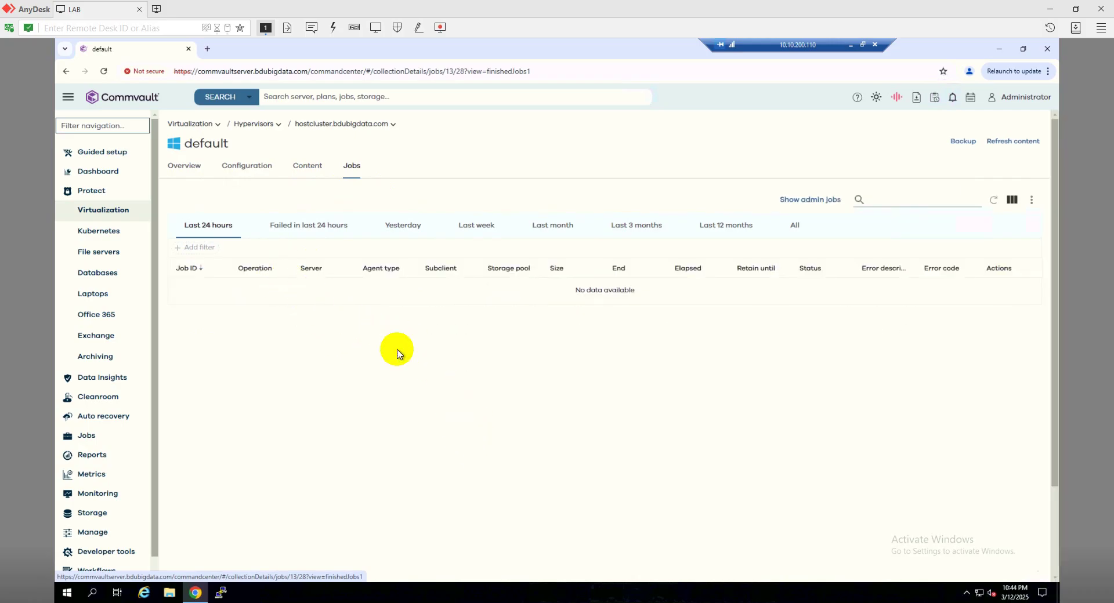
left_click(190, 170)
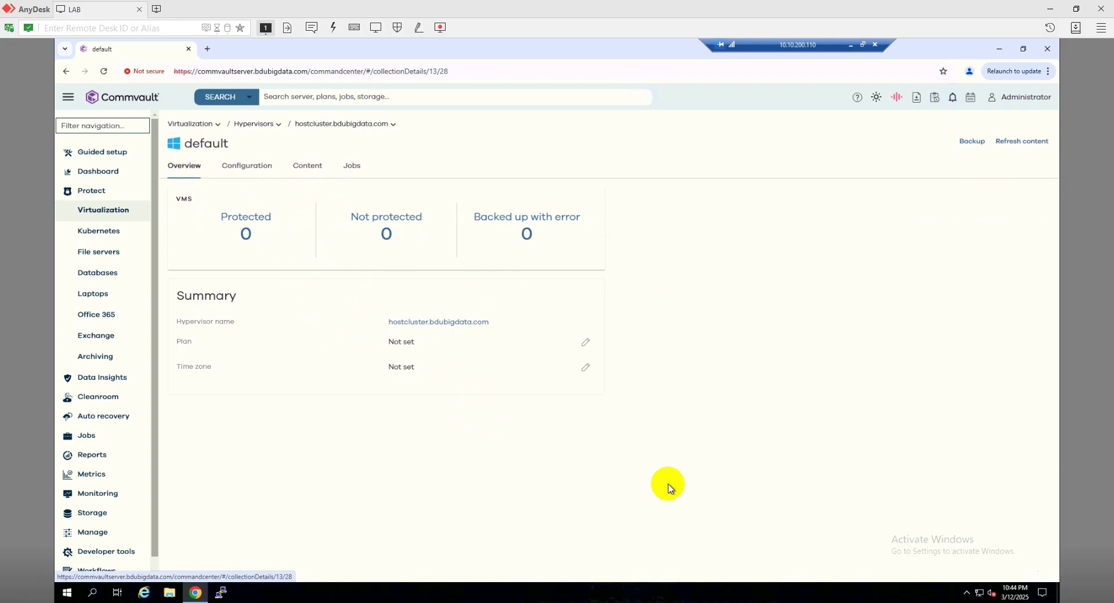
left_click(663, 599)
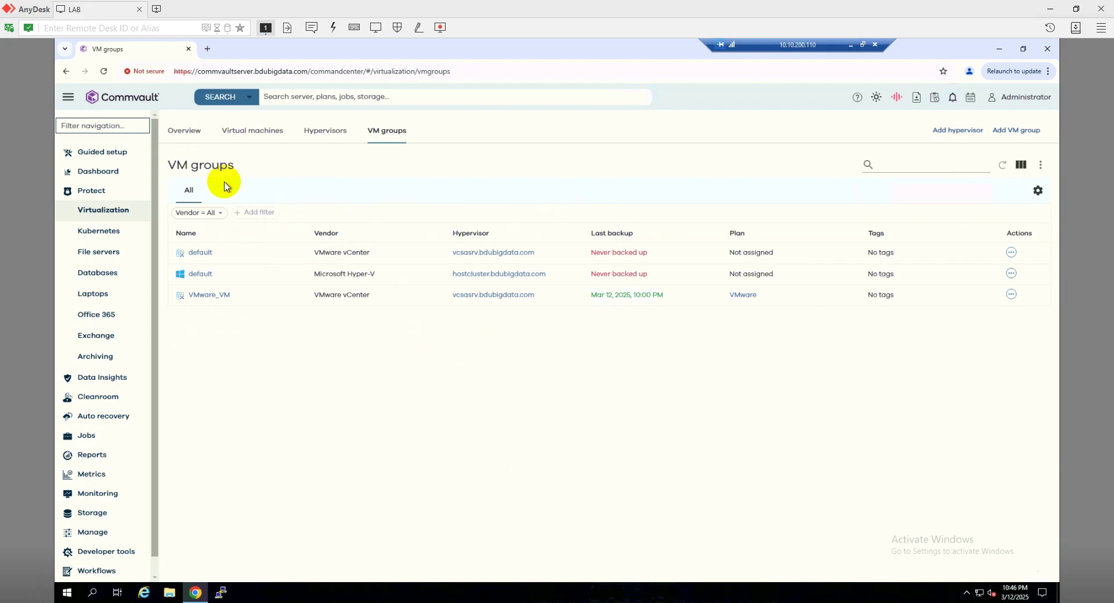
left_click(111, 214)
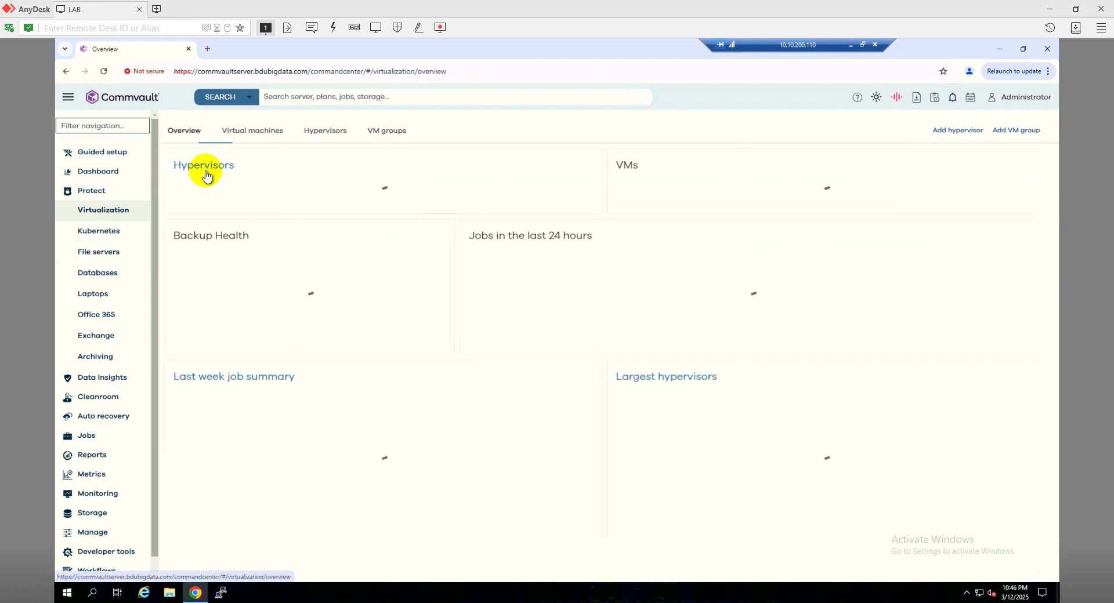
left_click(312, 137)
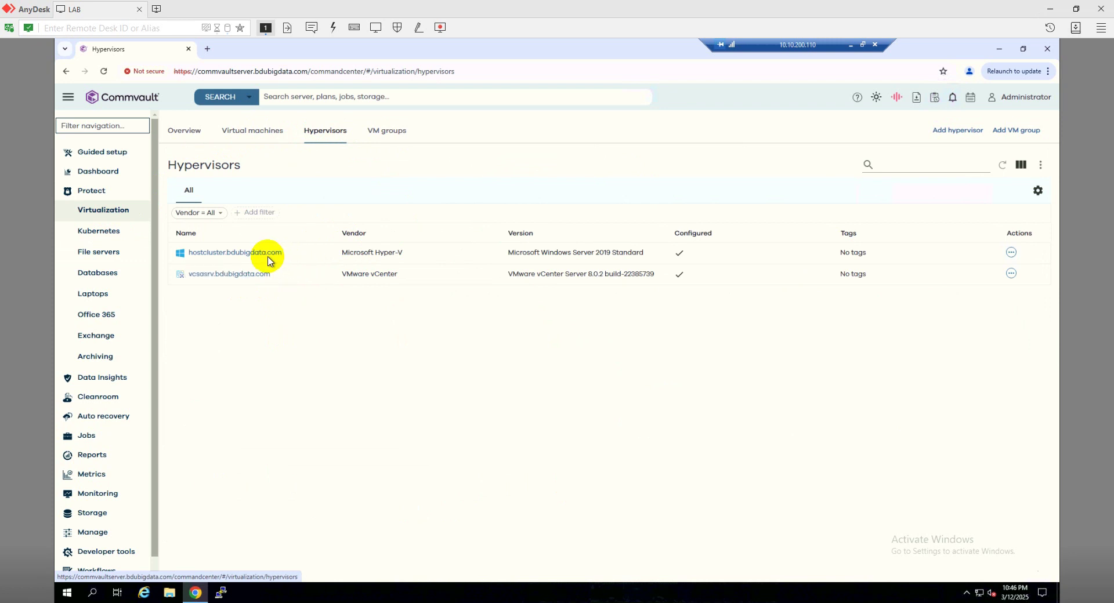
left_click(391, 138)
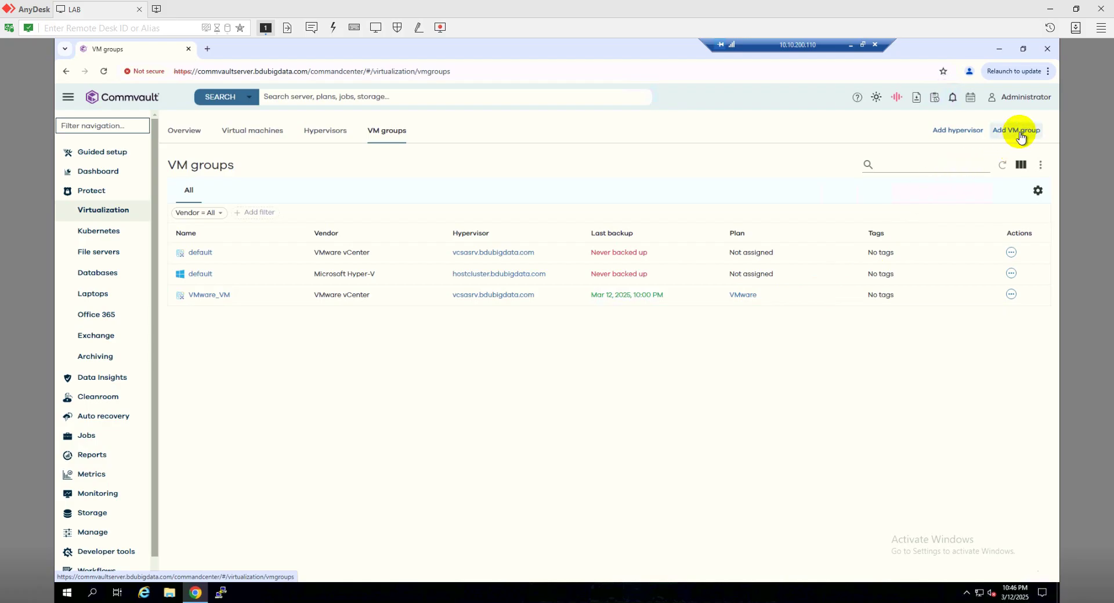
- Start a new VM group on the hostcluster.bdubigdata.com hypervisor
left_click(1021, 137)
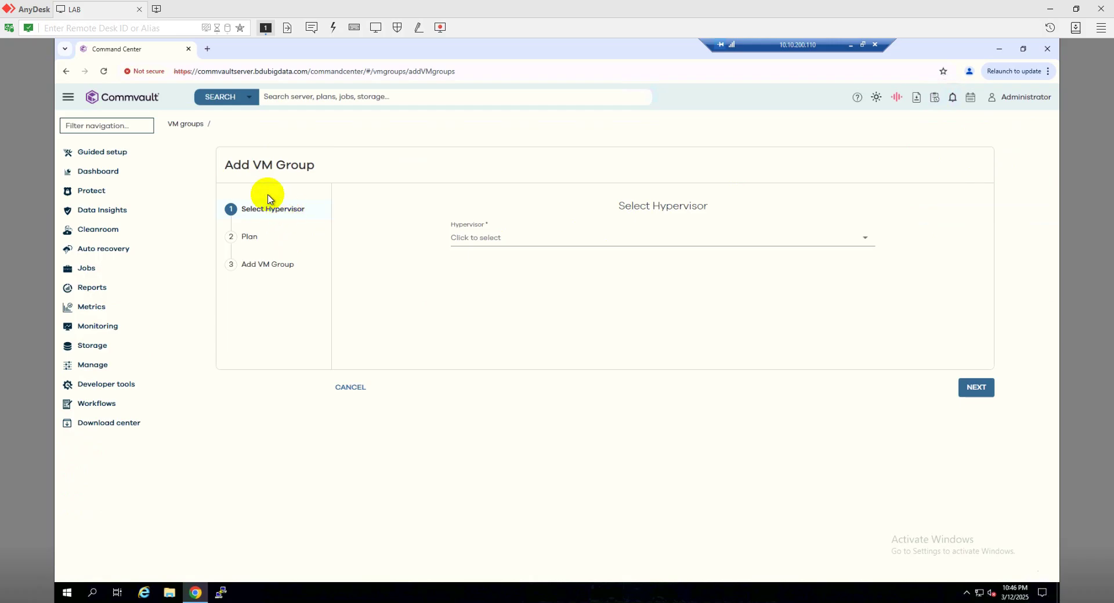
left_click(497, 243)
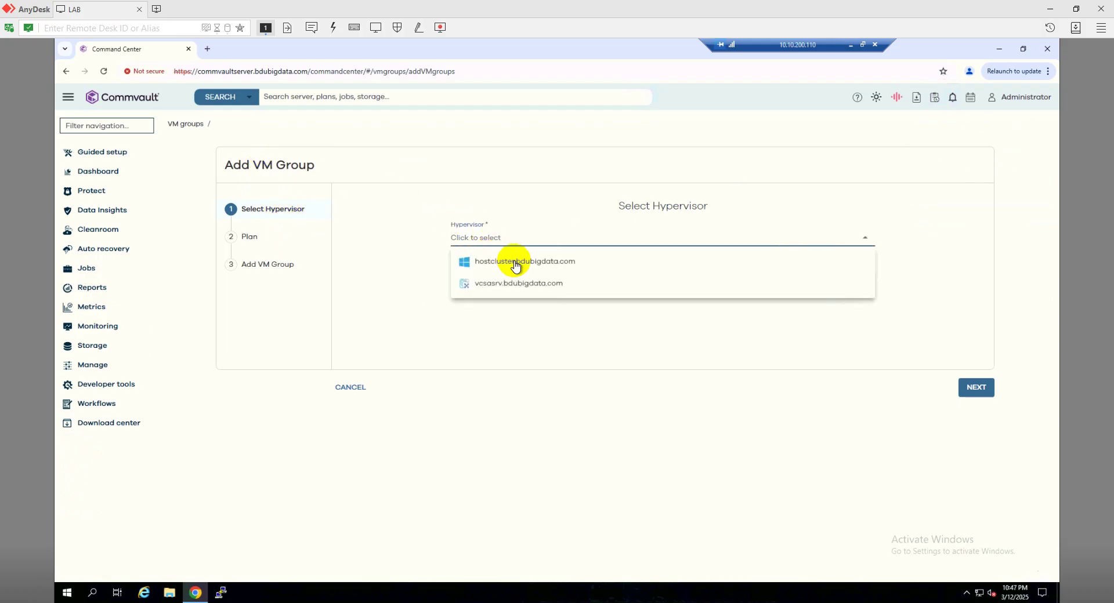
left_click(516, 262)
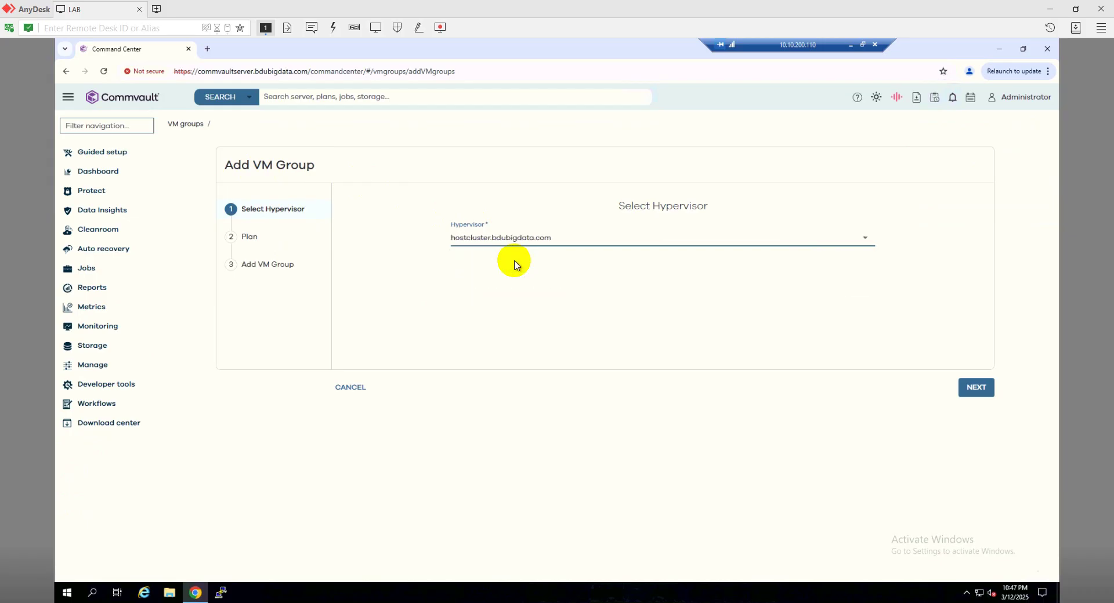
left_click(983, 395)
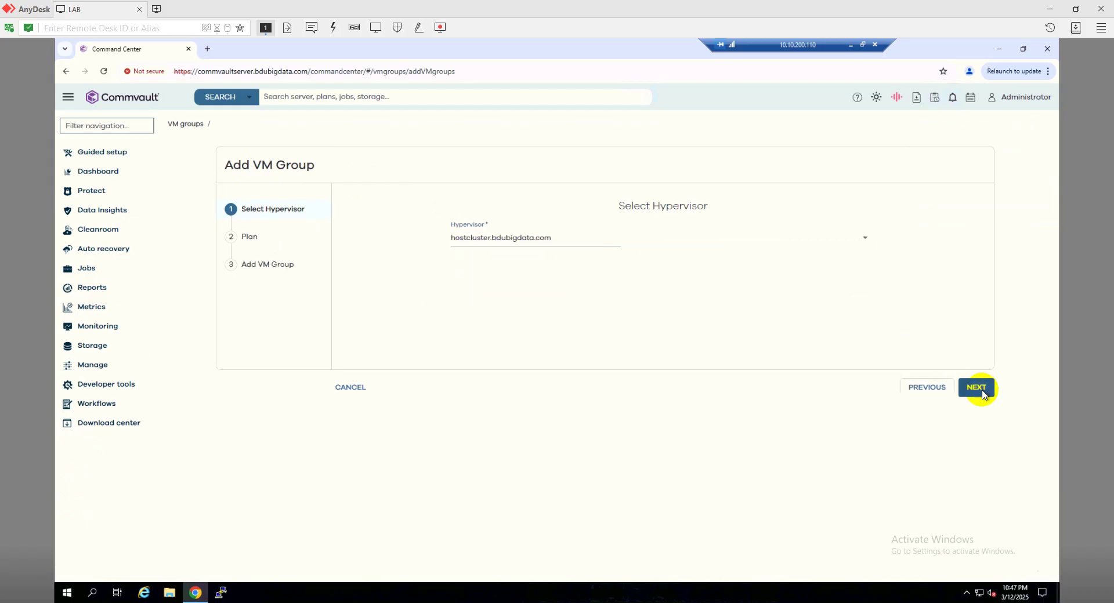
- Choose the VMware plan for the HyperV_VM group and move on to naming and content
left_click(537, 318)
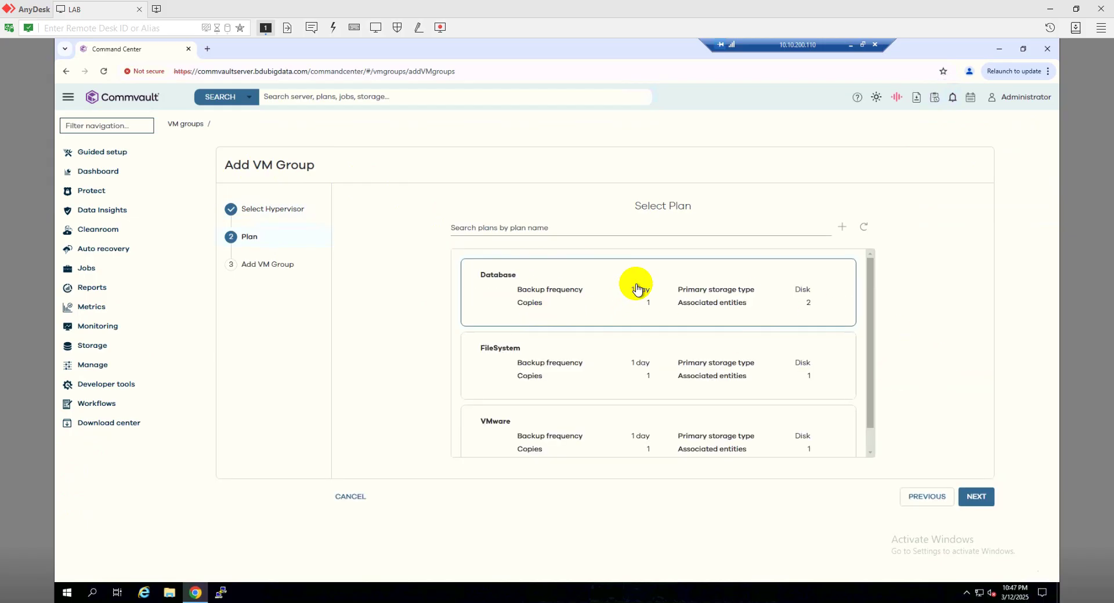
left_click(639, 397)
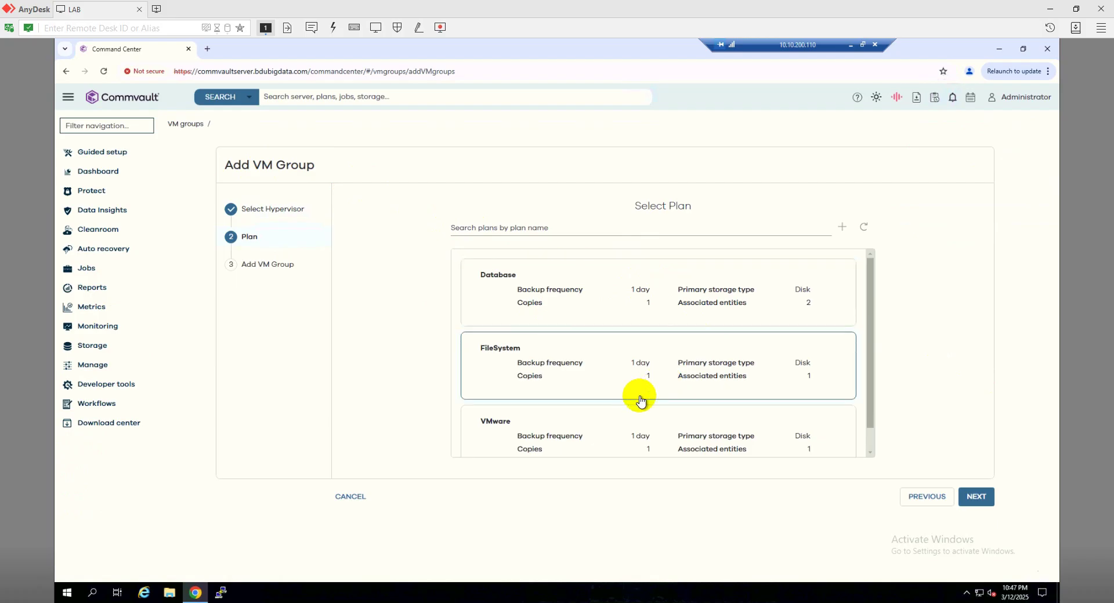
left_click(719, 421)
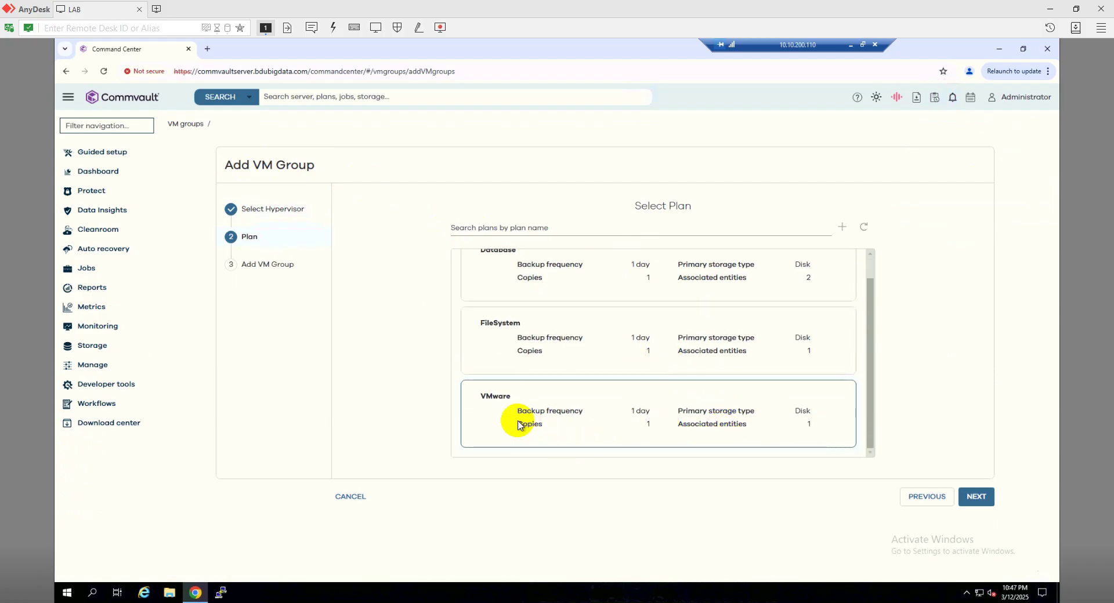
left_click(558, 418)
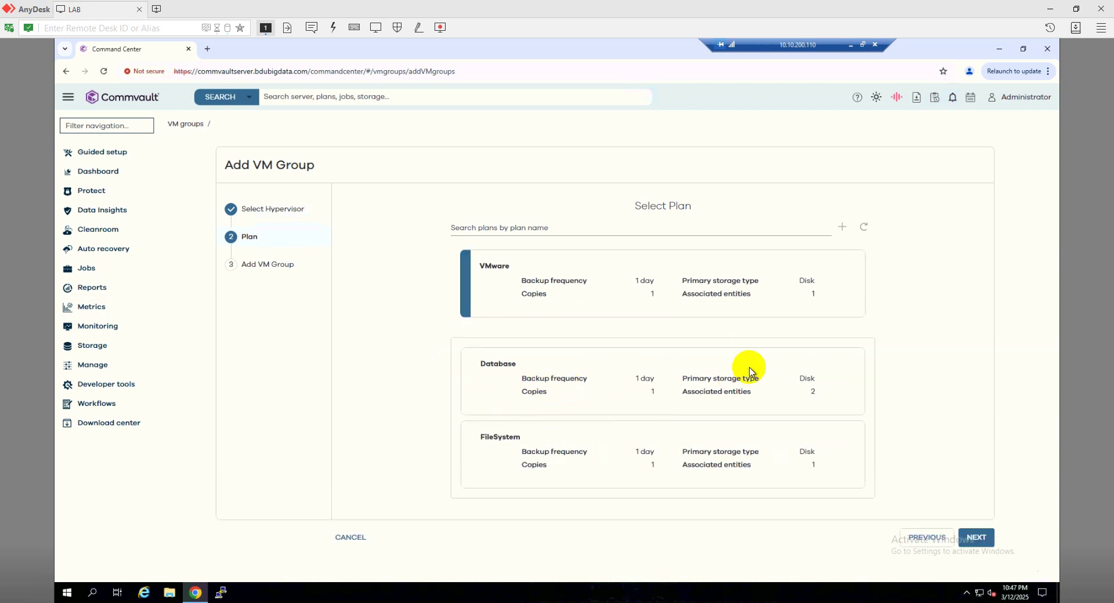
left_click(974, 539)
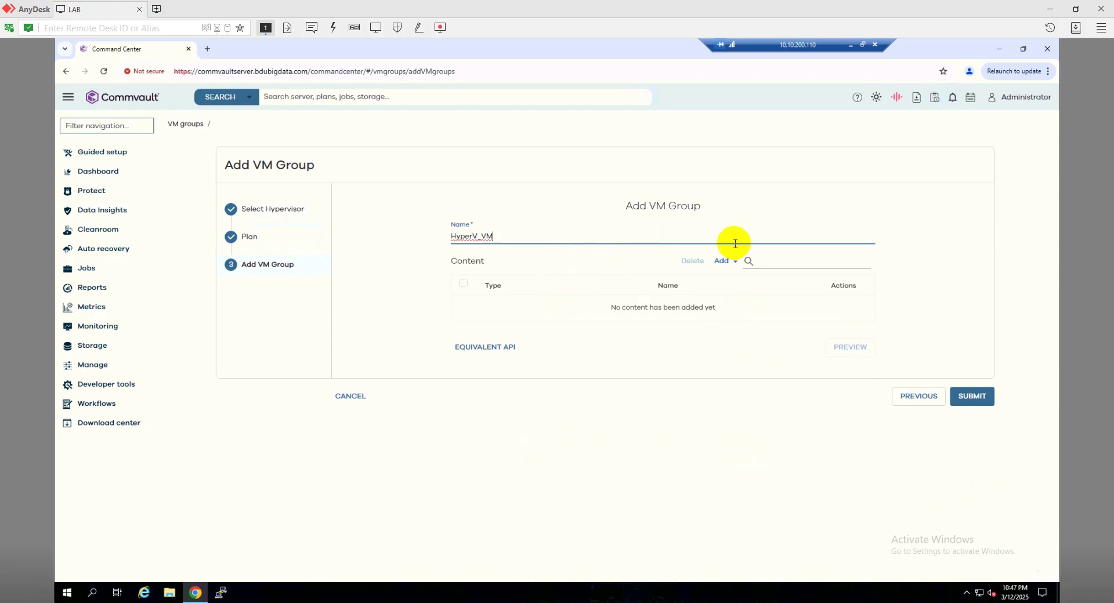
- Add virtual machine Test_VM_WIN10 as HyperV_VM group content and submit the group
left_click(737, 265)
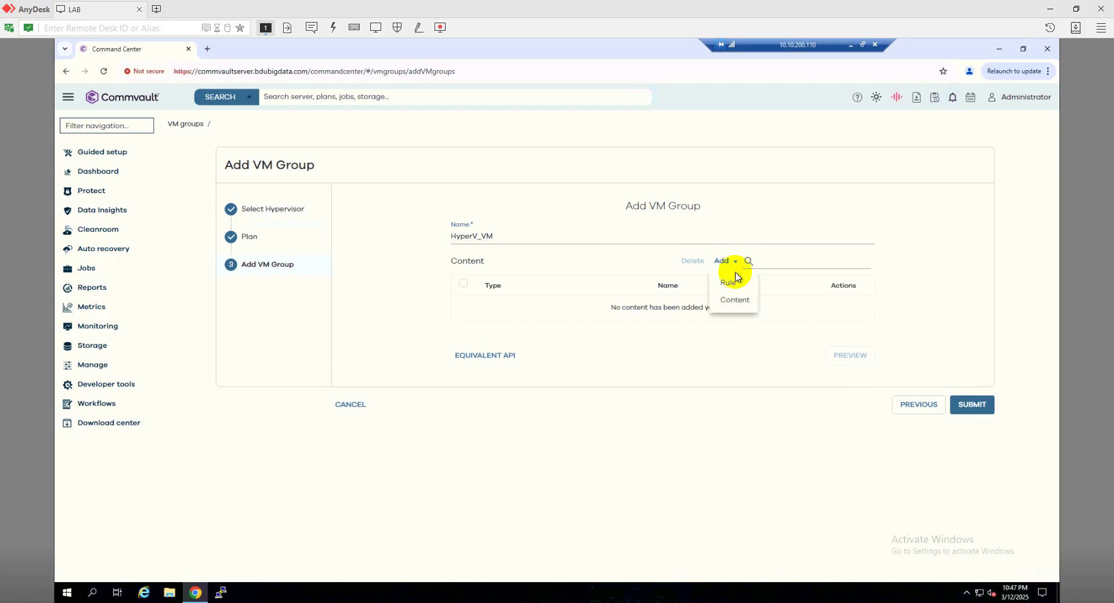
left_click(734, 301)
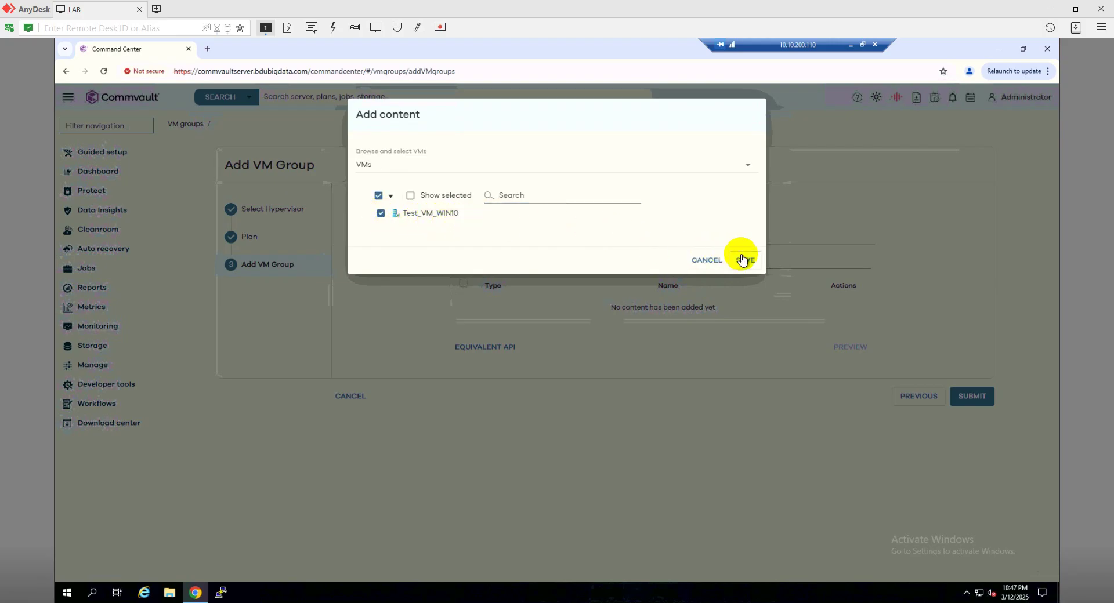
left_click(741, 261)
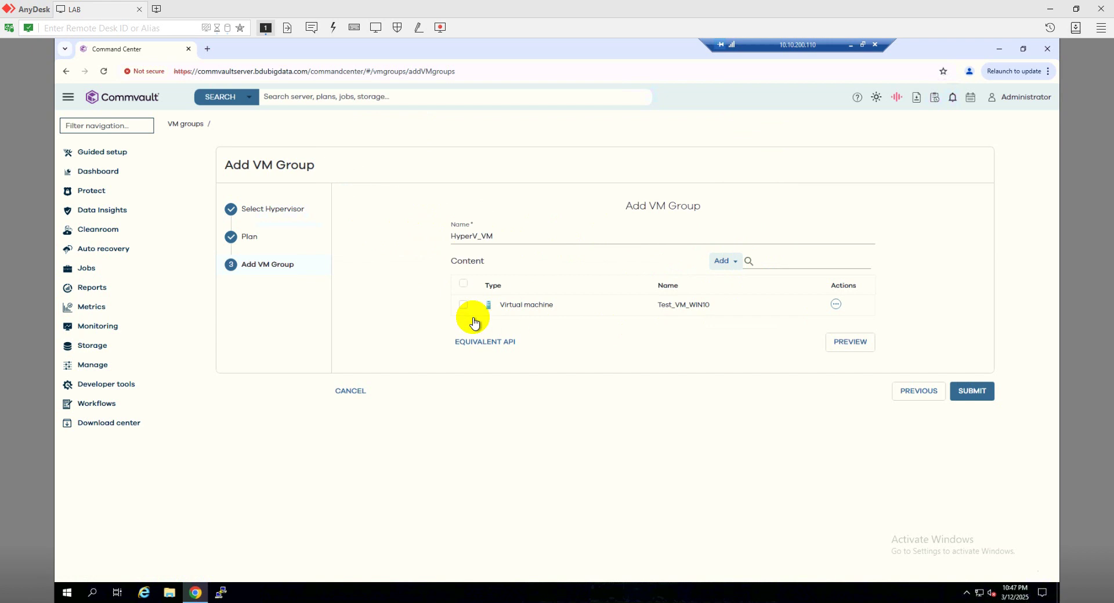
left_click(463, 306)
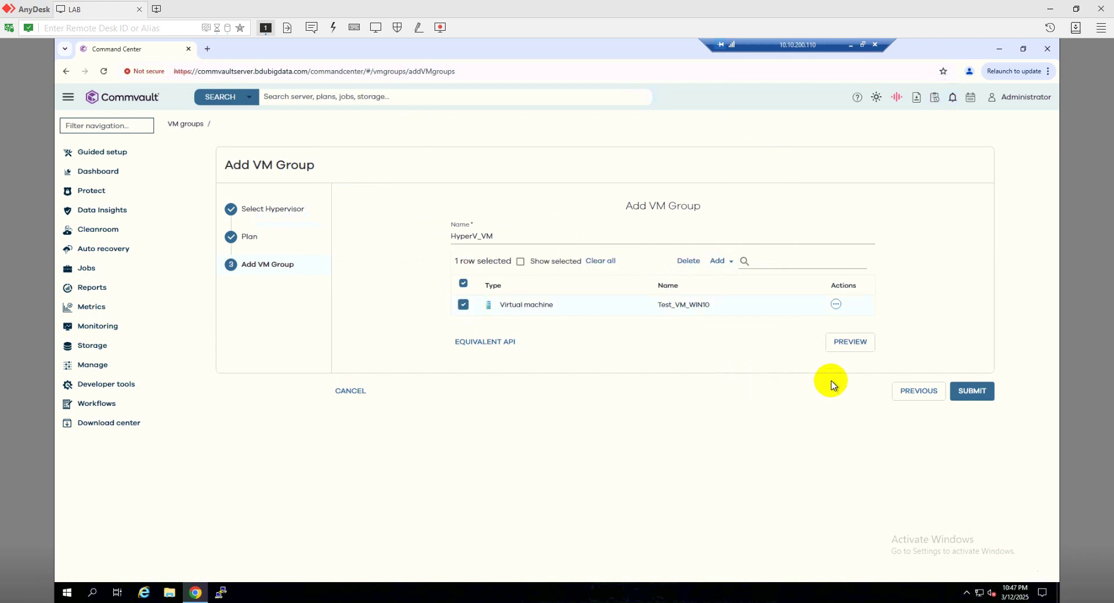
left_click(969, 397)
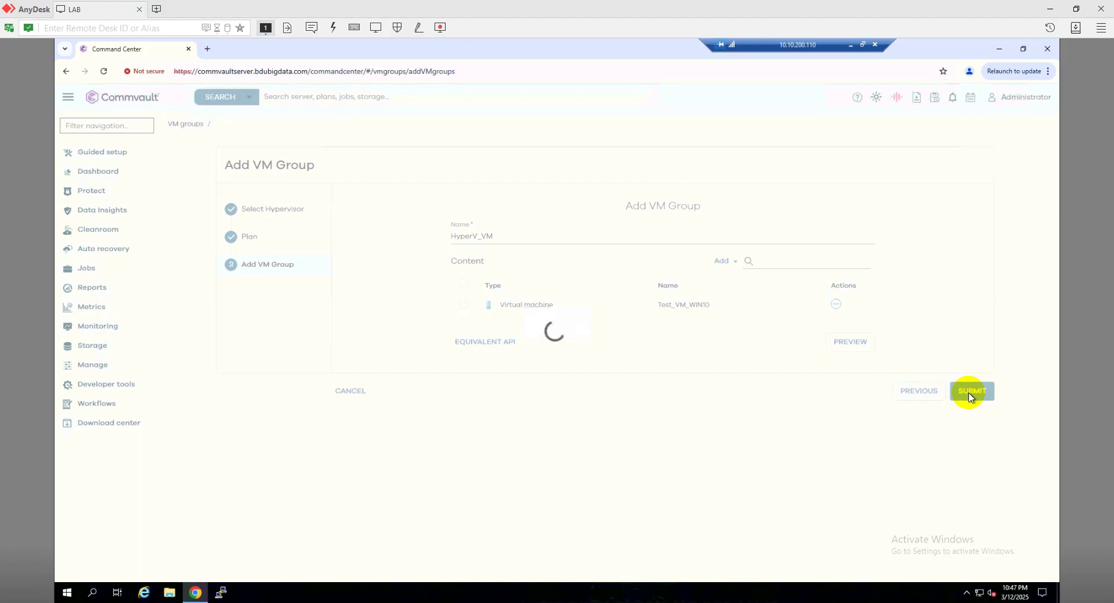
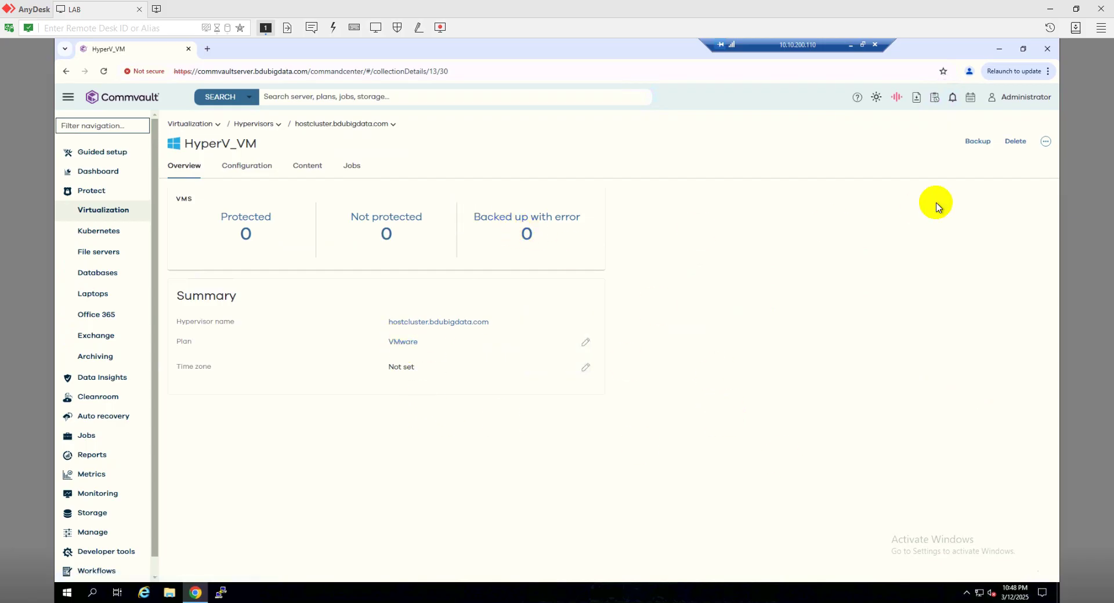
- Run a Full backup of the HyperV_VM group with the completion email unchecked, starting job 142
left_click(307, 168)
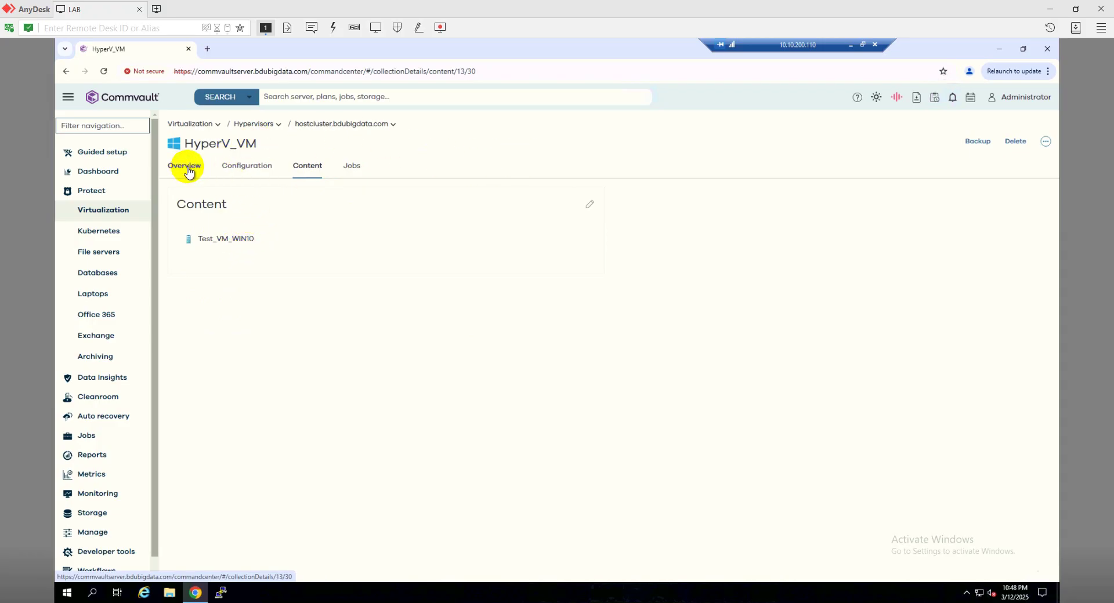
mouse_move(227, 143)
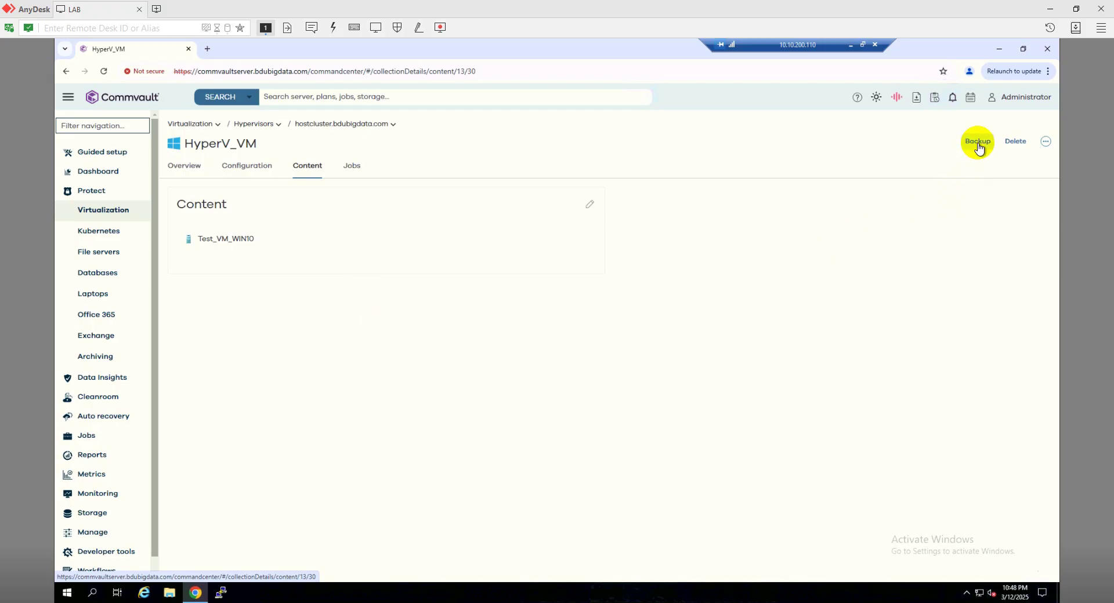
left_click(978, 143)
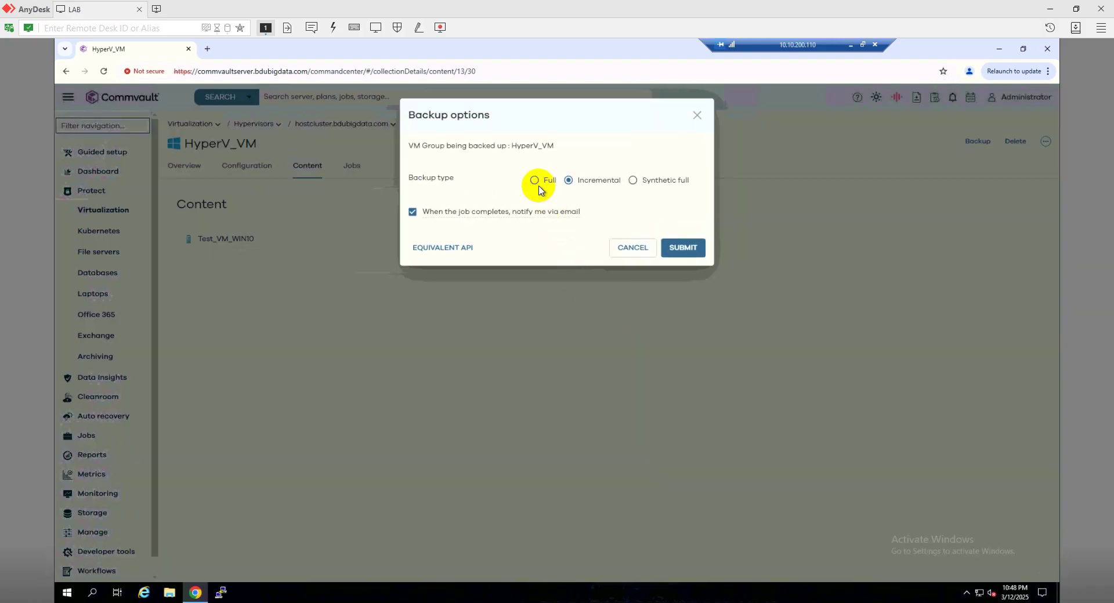
left_click(535, 181)
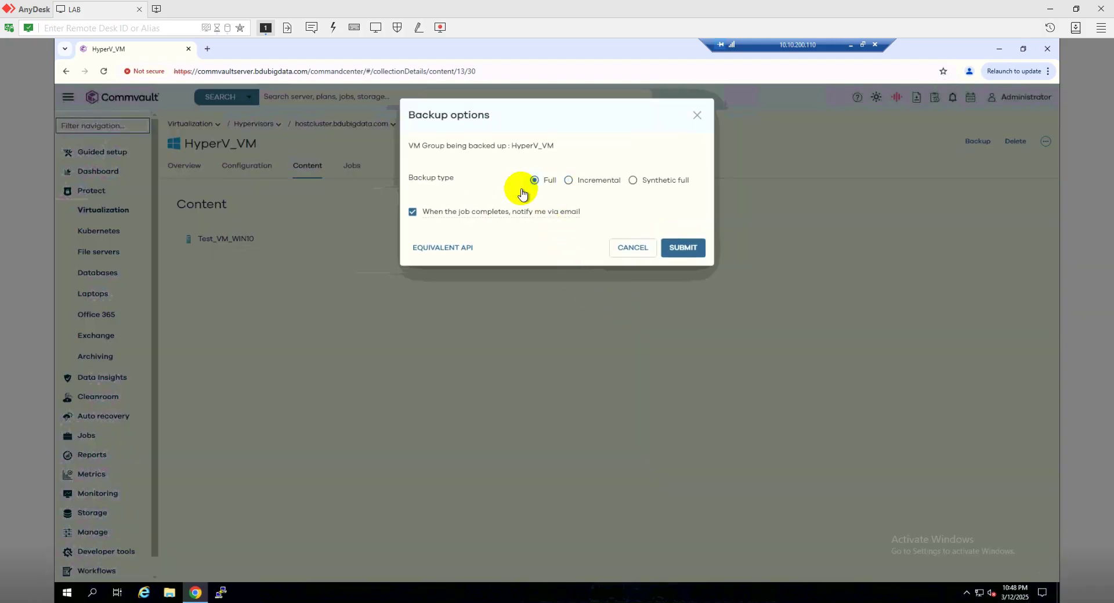
left_click(422, 214)
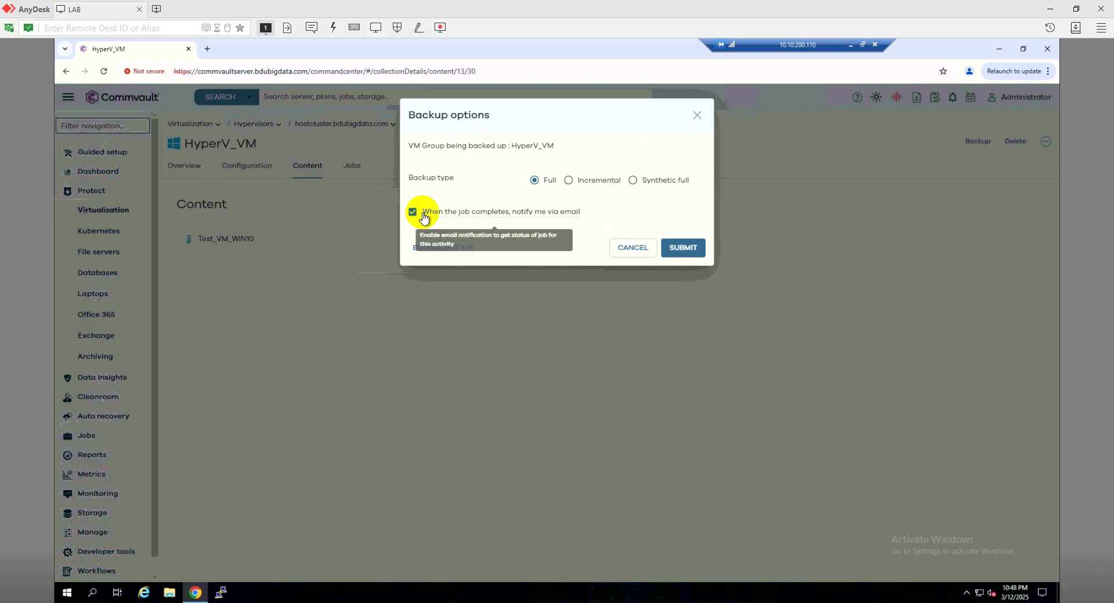
left_click(690, 251)
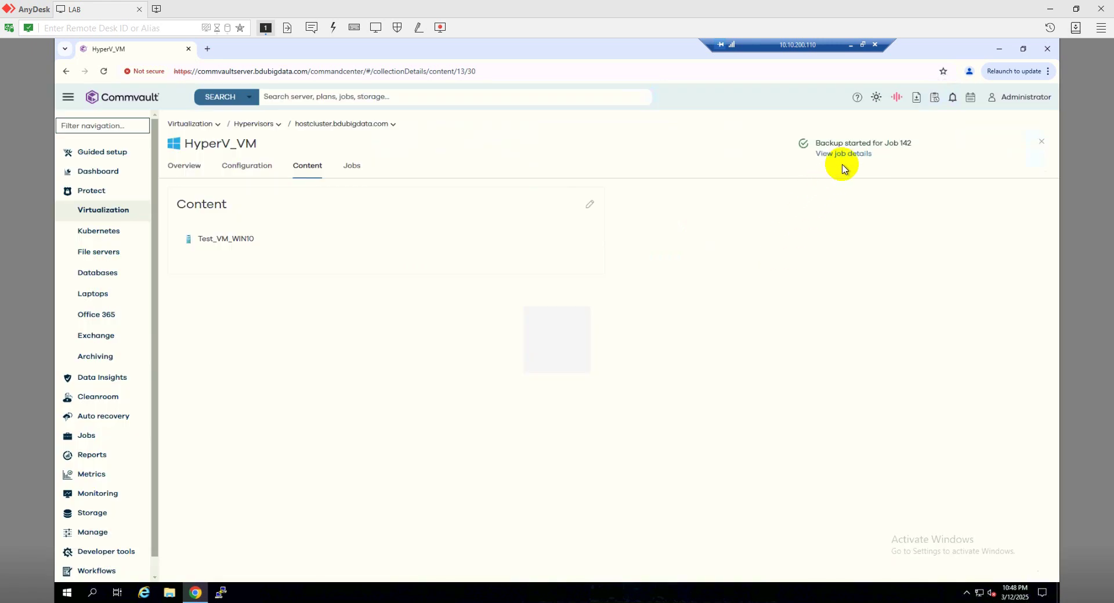
- Open the logs of job 142 from the Active jobs list
left_click(863, 156)
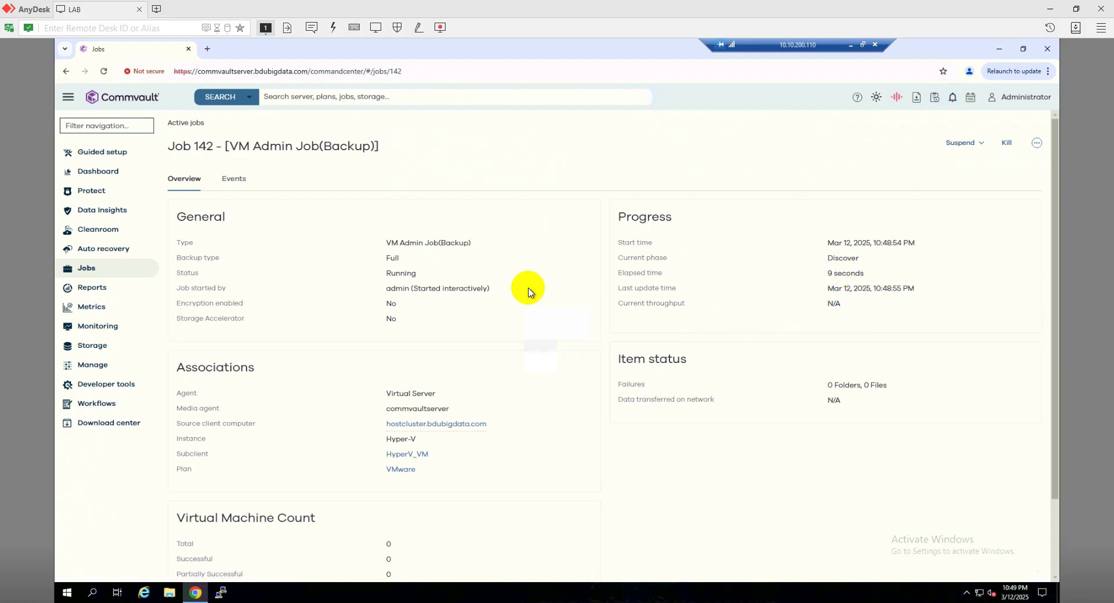
left_click(114, 275)
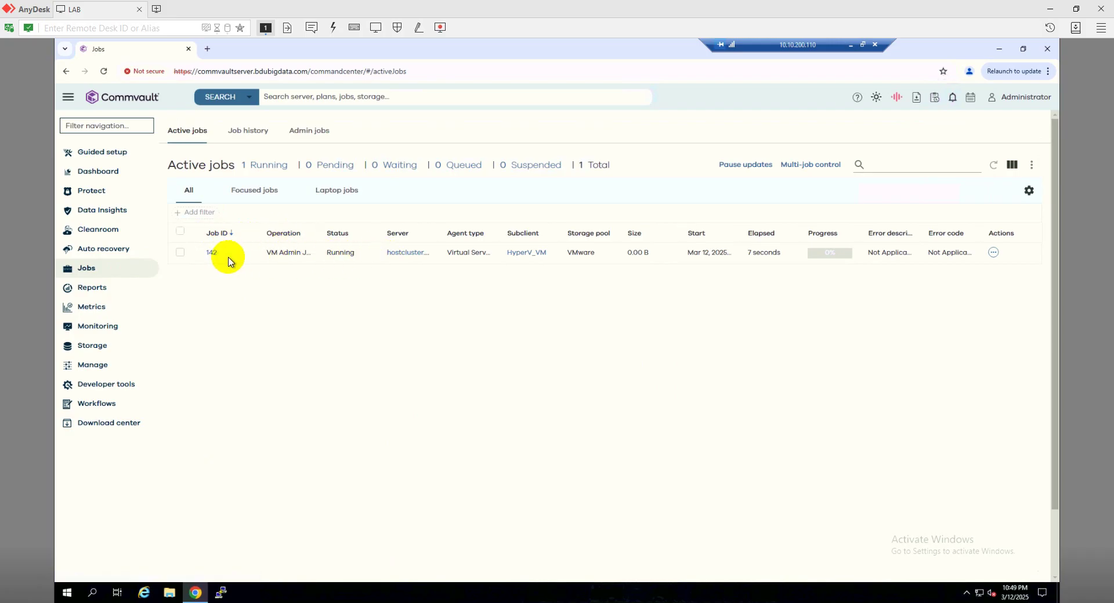
left_click(992, 253)
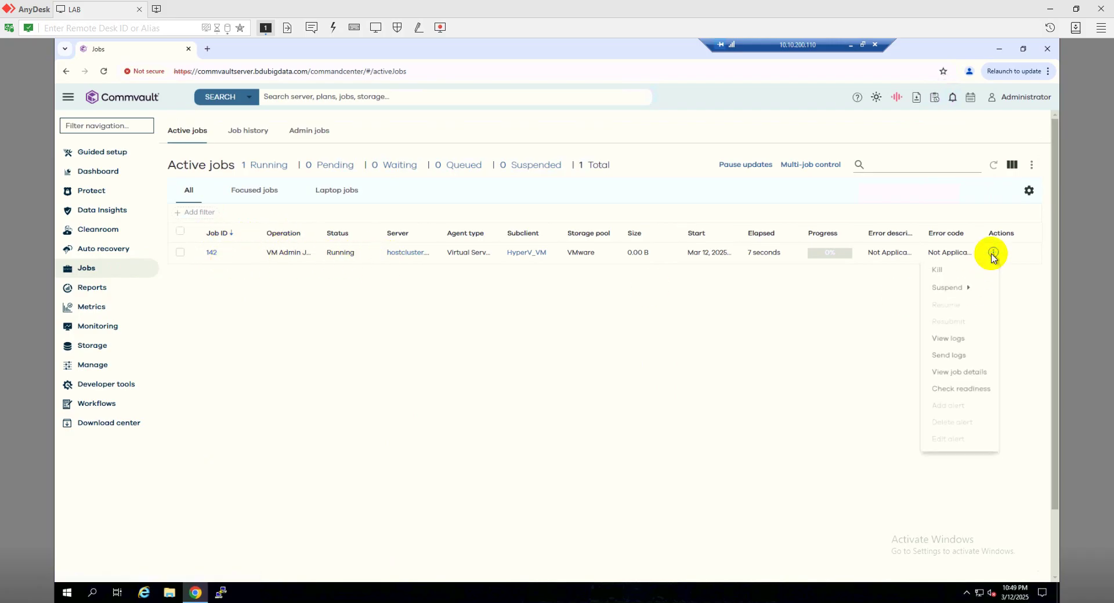
left_click(947, 341)
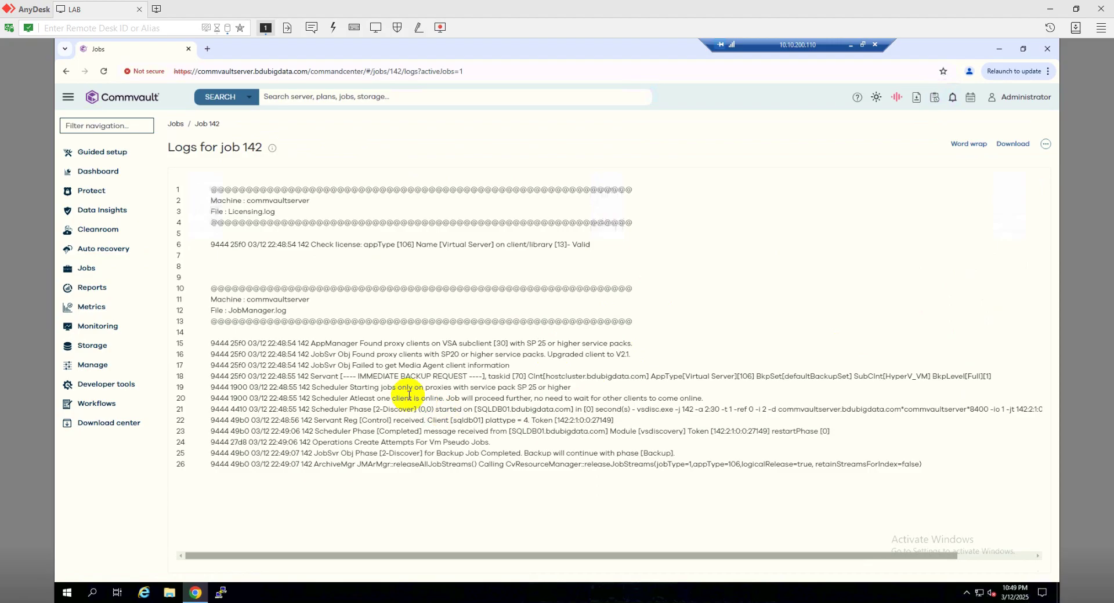
- Read the proxy client, SQLDB01 vsdiscovery and backup continuation log lines, then return to Active jobs
left_click_drag(476, 344, 631, 354)
scroll(637, 403, "down", 1)
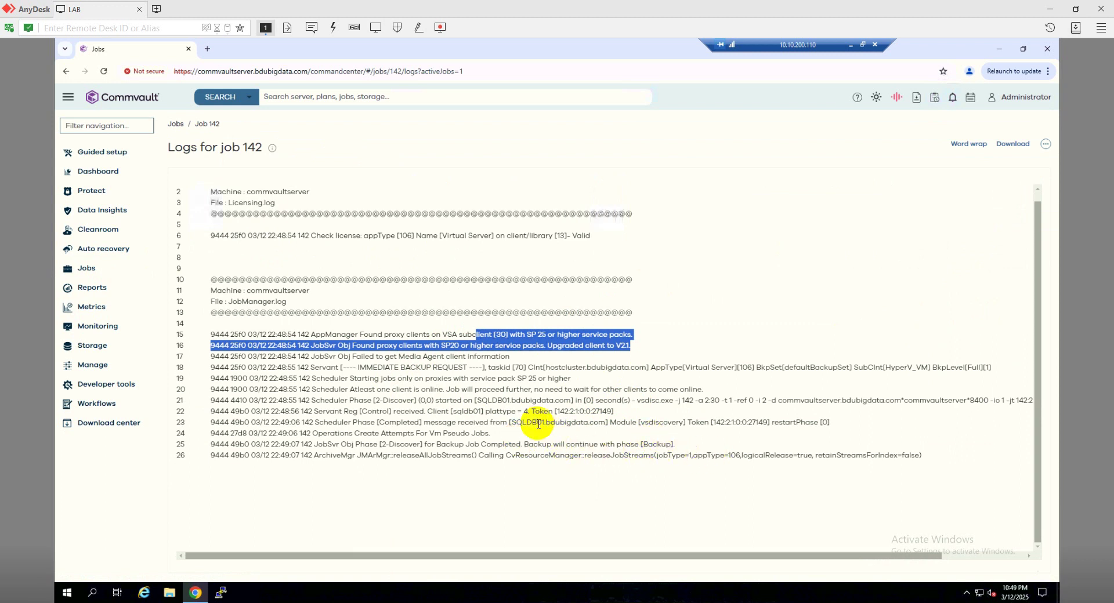
left_click(677, 424)
left_click_drag(678, 424, 688, 425)
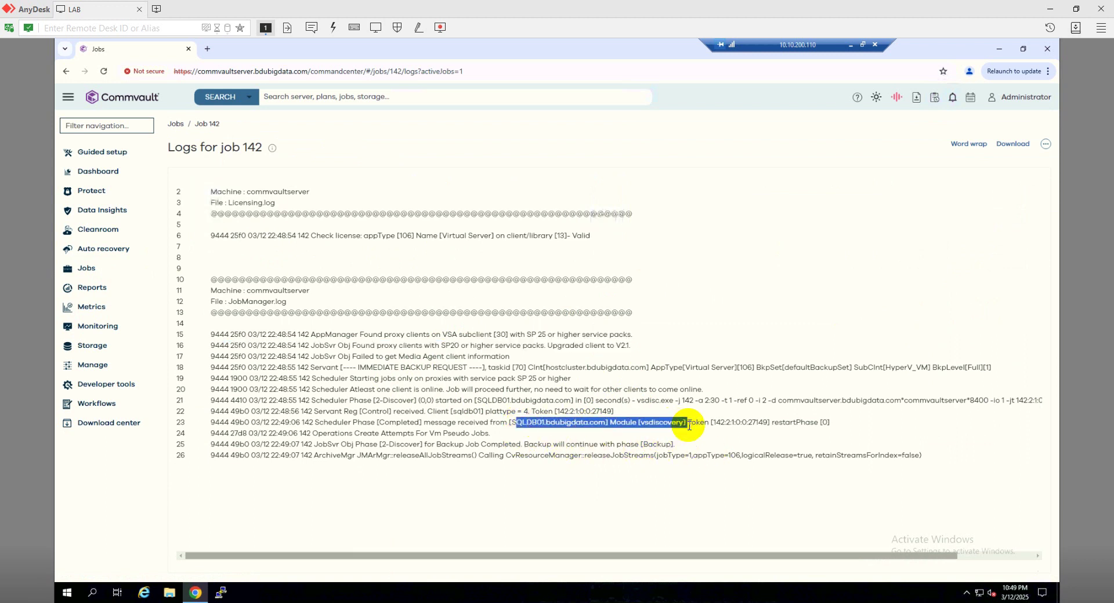
left_click_drag(408, 434, 419, 434)
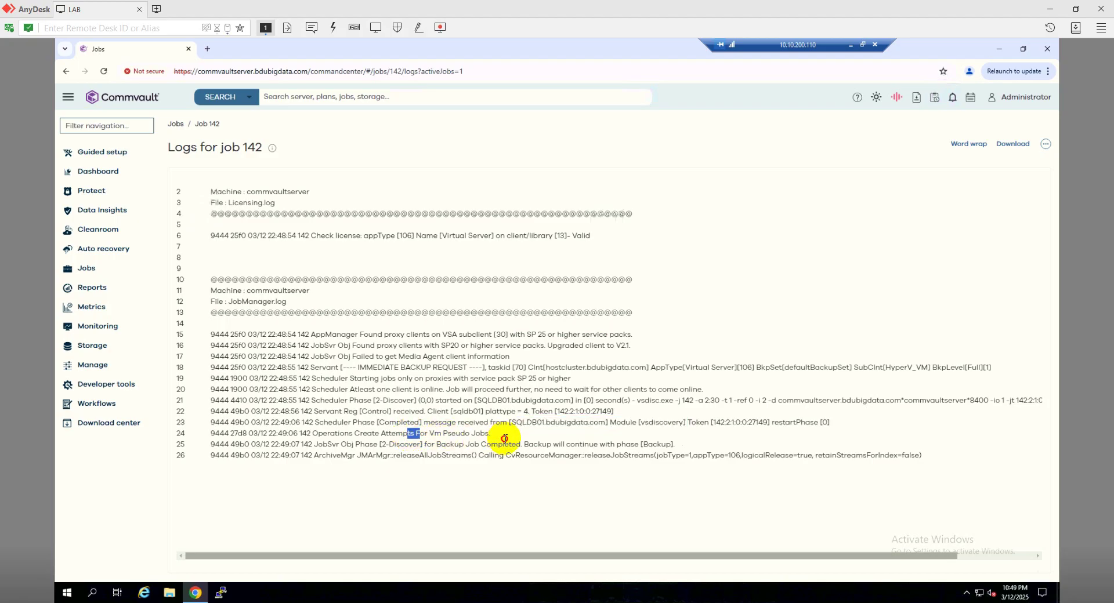
left_click_drag(504, 439, 692, 457)
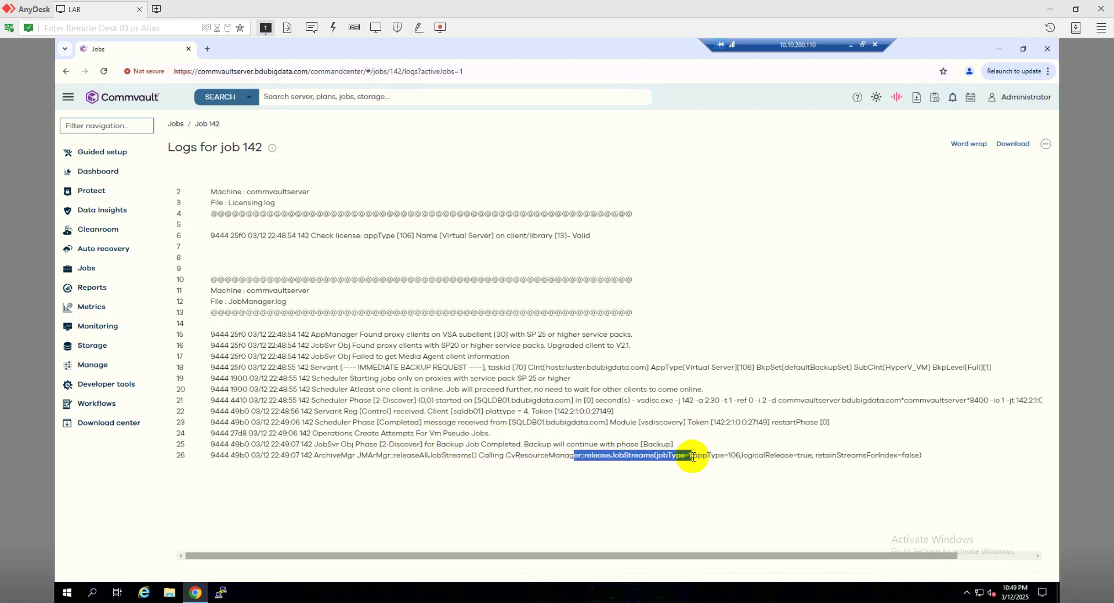
left_click(116, 274)
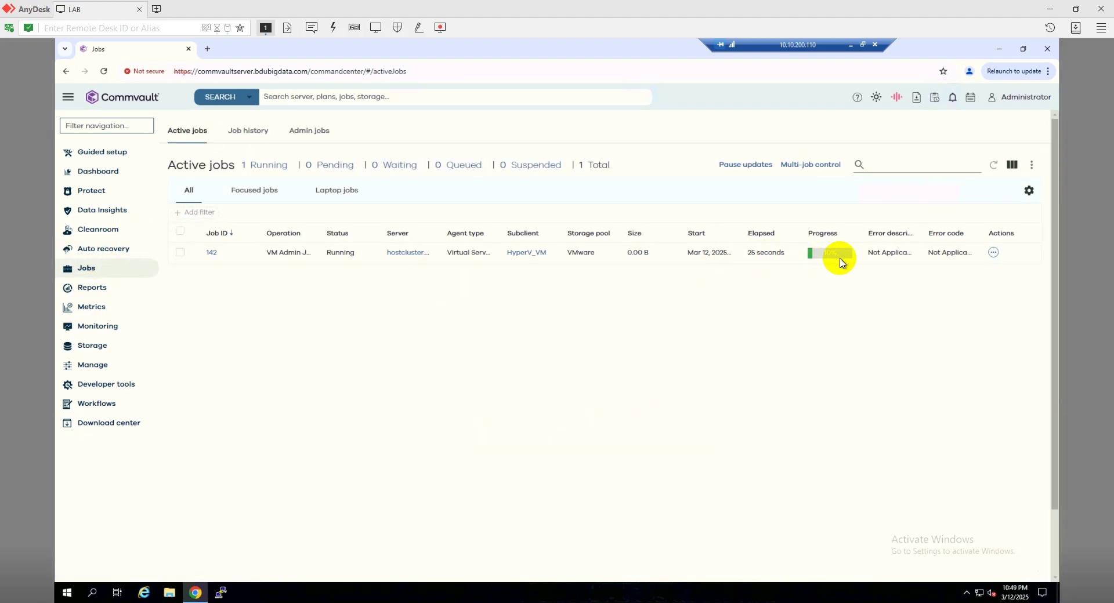
- Watch job 142 complete with 20.99 GB, then minimize the remote session to reveal the desktop
left_click(212, 254)
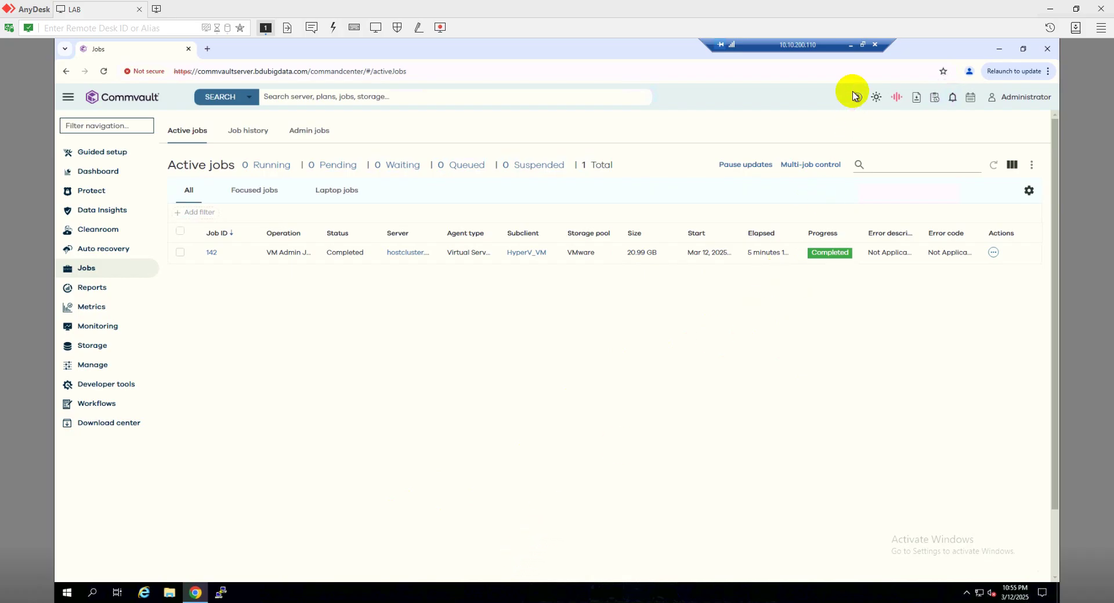
left_click(850, 46)
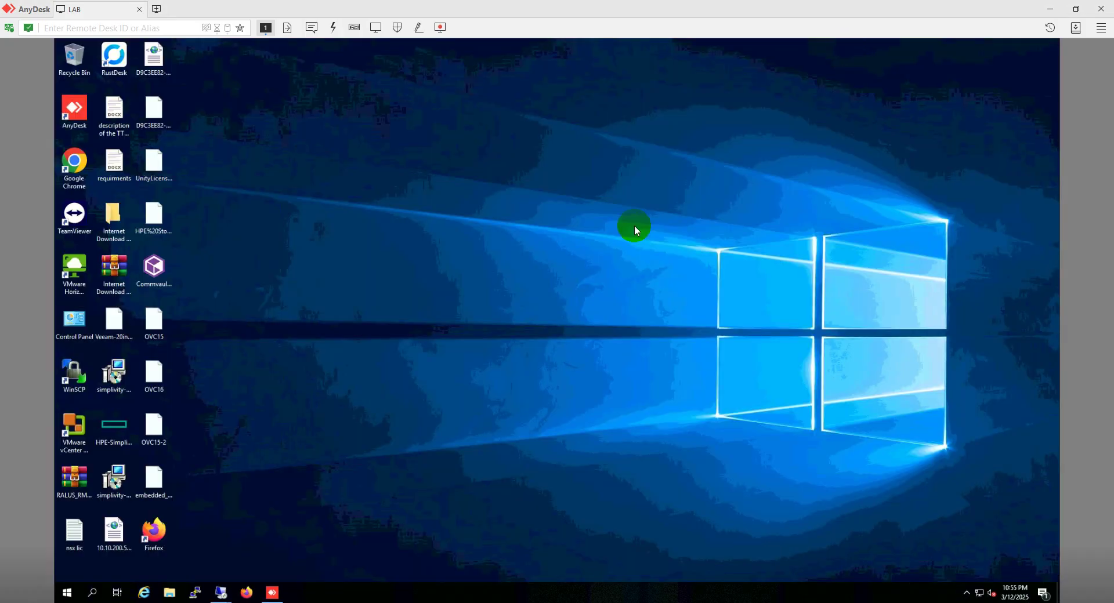
- On 10.10.200.111 Hyper-V Manager, confirm SQLDB01 has no VMs and Test_VM_WIN10 runs on SQLDB02
mouse_move(223, 598)
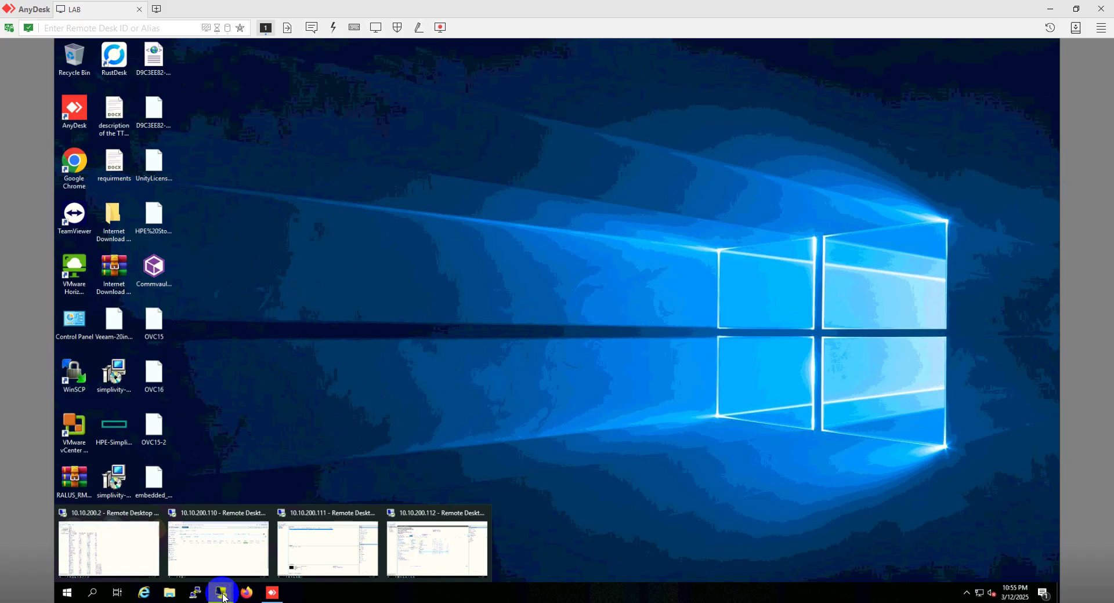
left_click(317, 551)
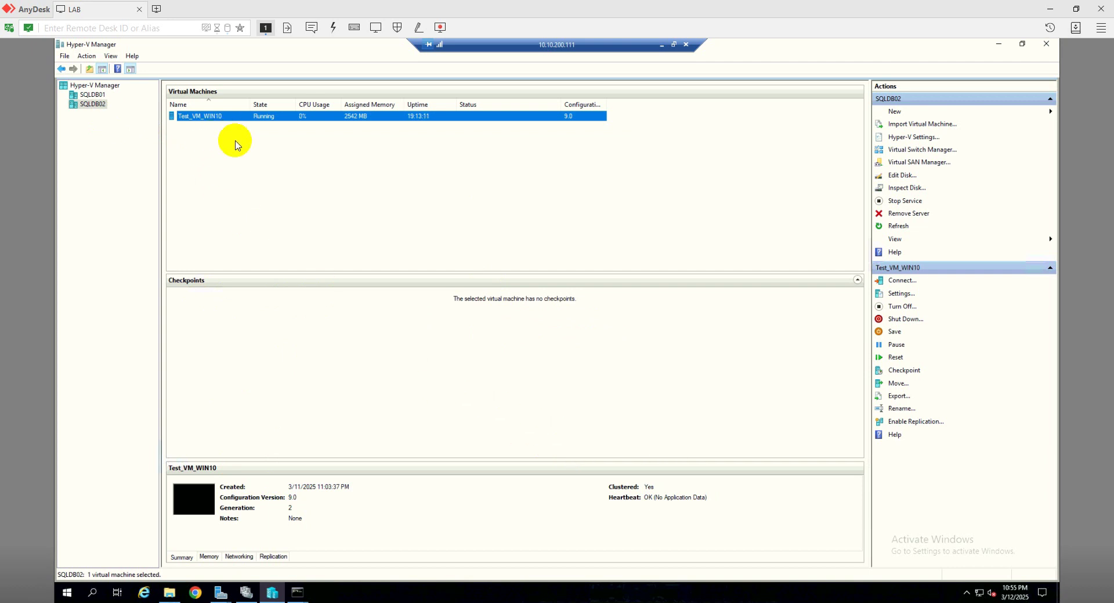
left_click(101, 97)
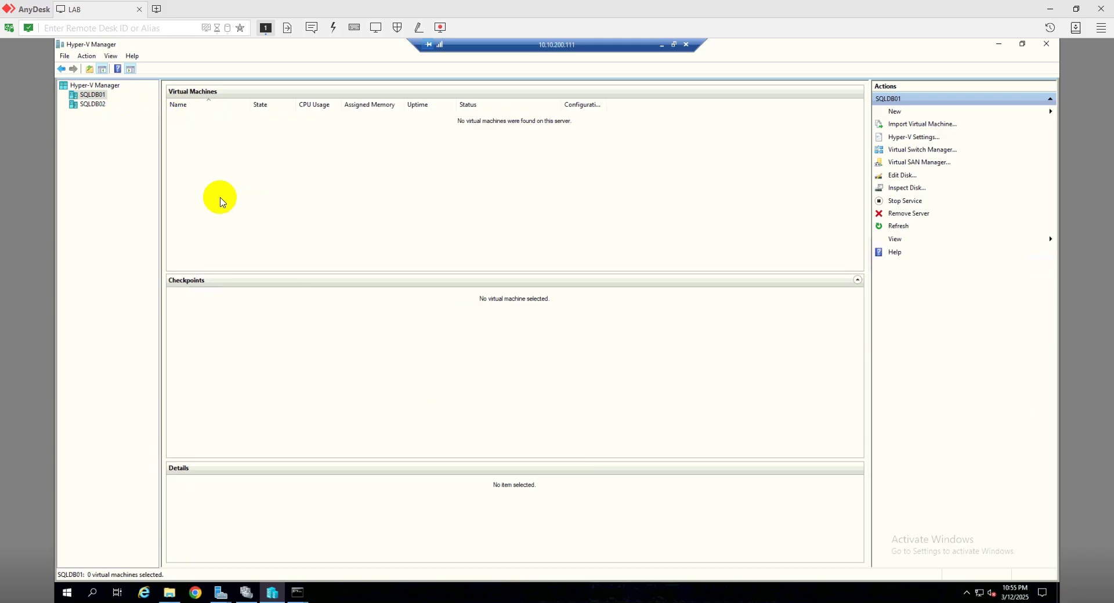
left_click(97, 105)
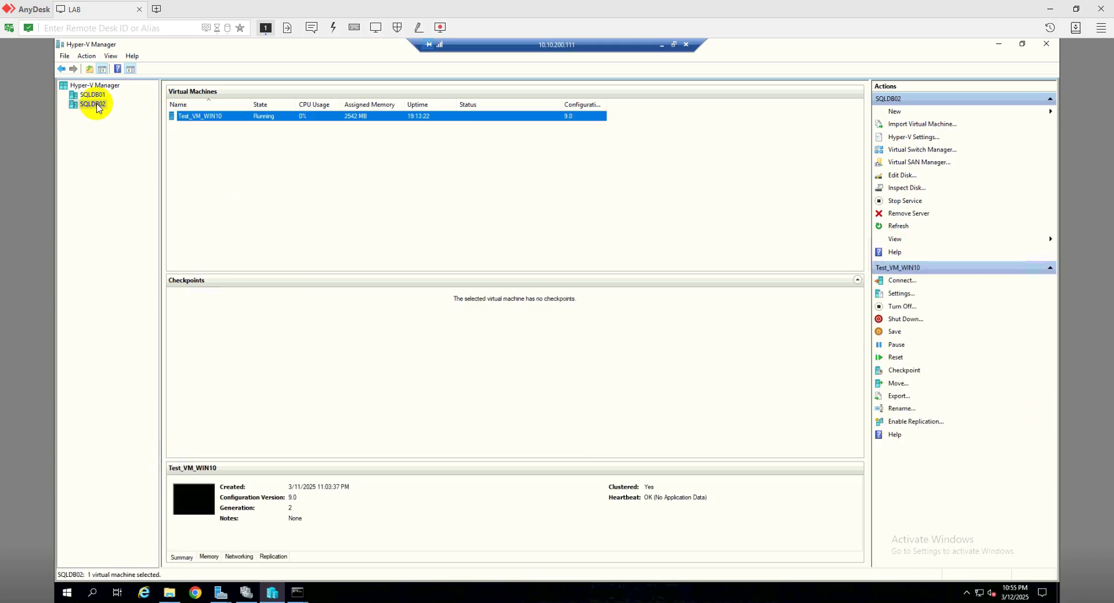
left_click(661, 596)
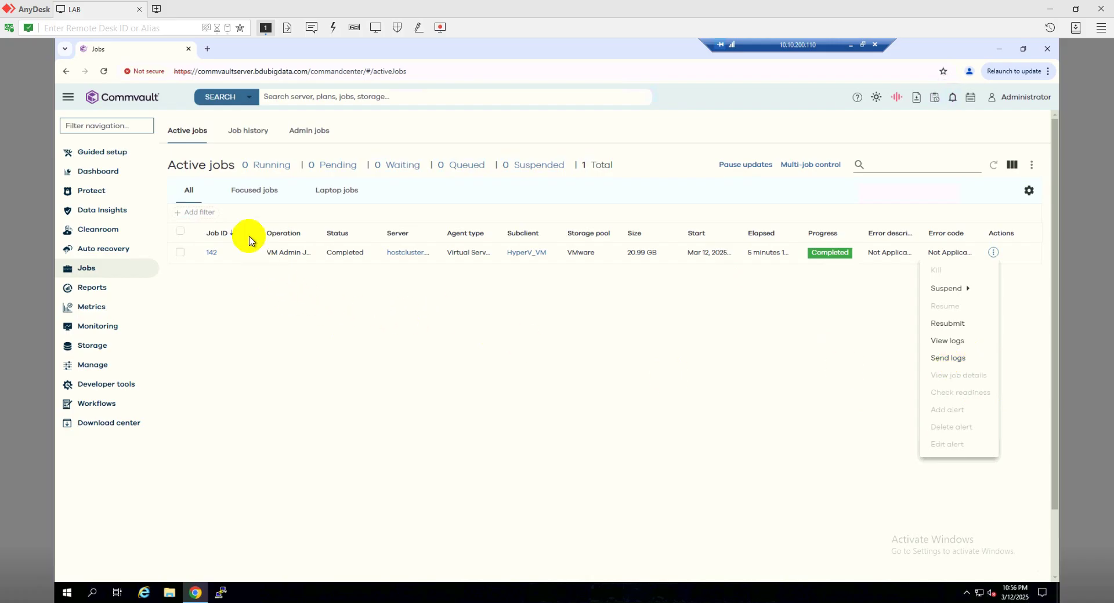
left_click(98, 192)
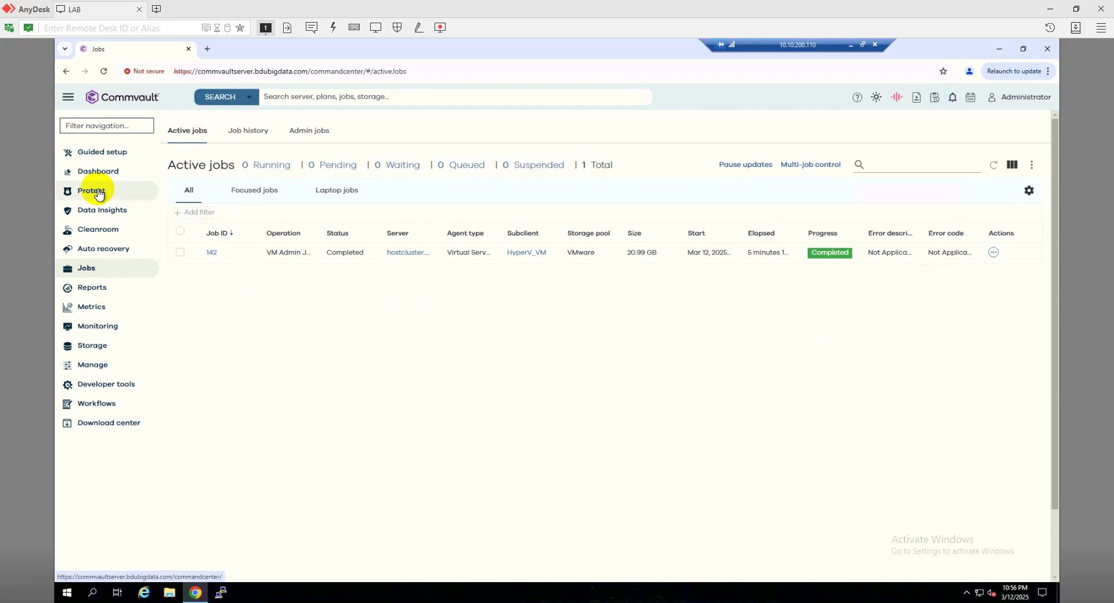
- From Protect > Virtualization > VM groups, choose Restore for the HyperV_VM group
left_click(99, 192)
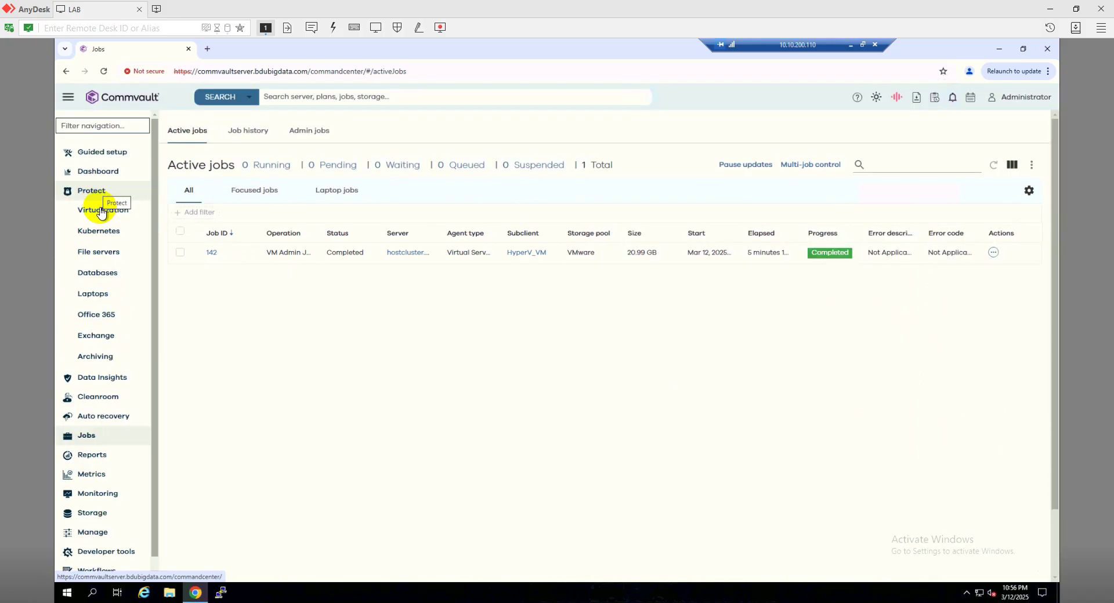
left_click(102, 212)
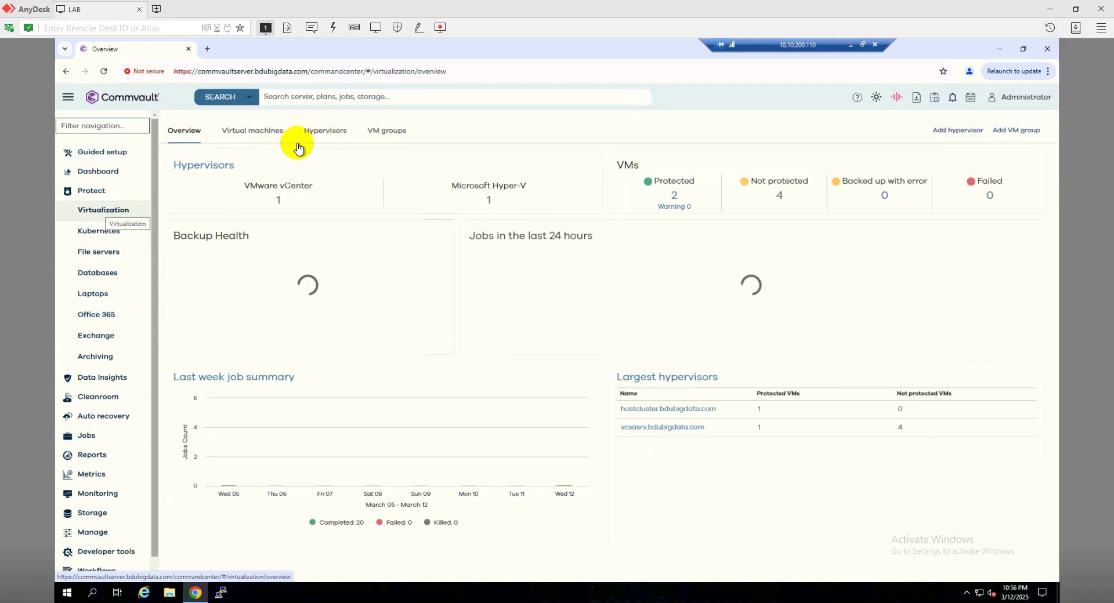
left_click(382, 137)
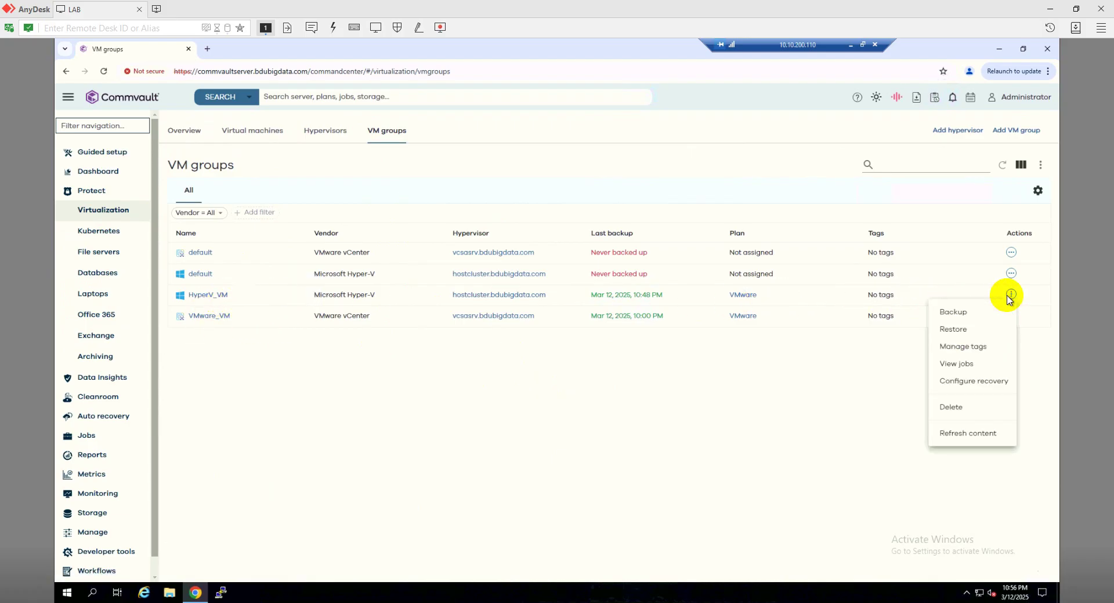
left_click(953, 330)
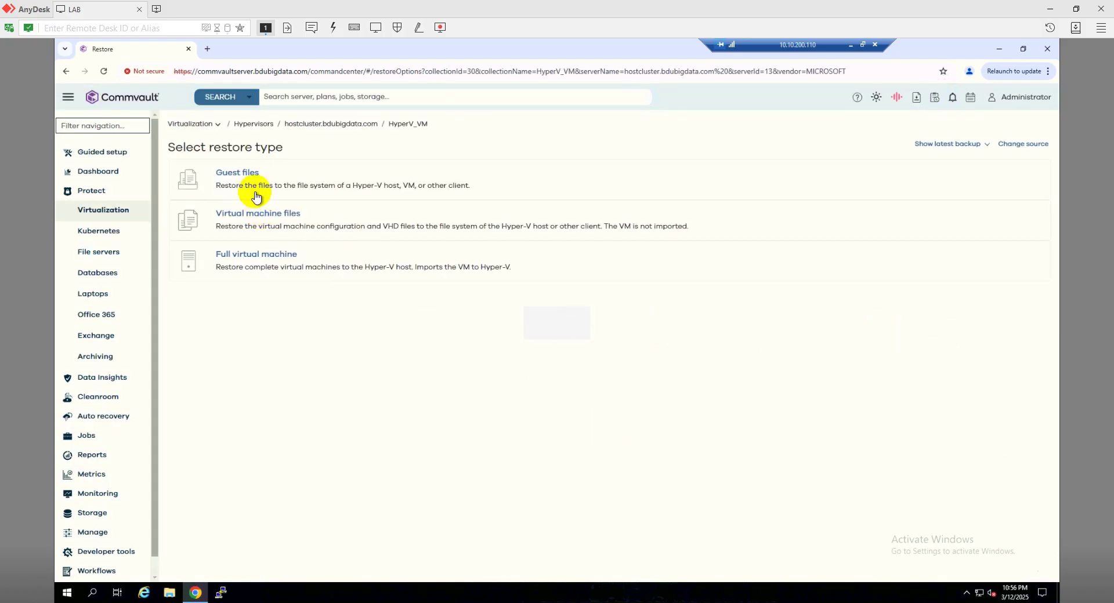
- Choose a Full virtual machine restore of Test_VM_WIN10
left_click(260, 259)
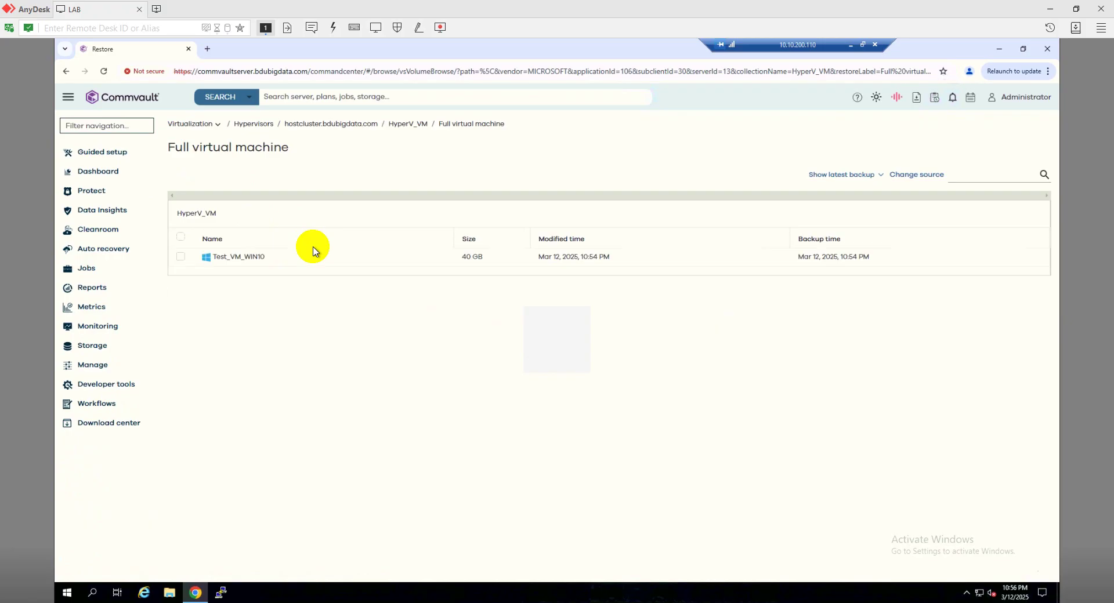
left_click(180, 258)
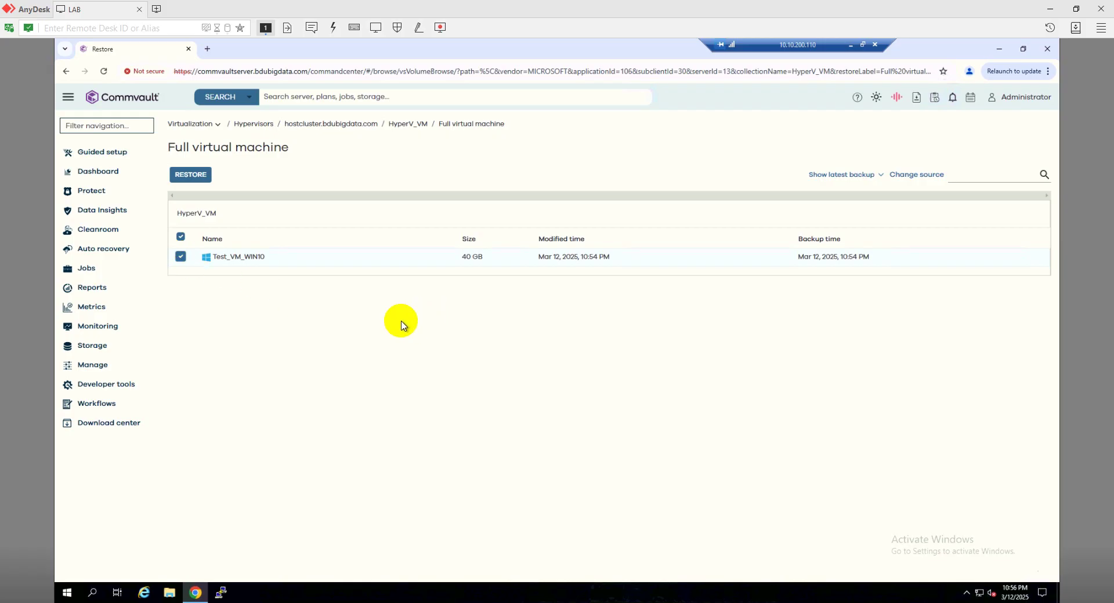
left_click(198, 181)
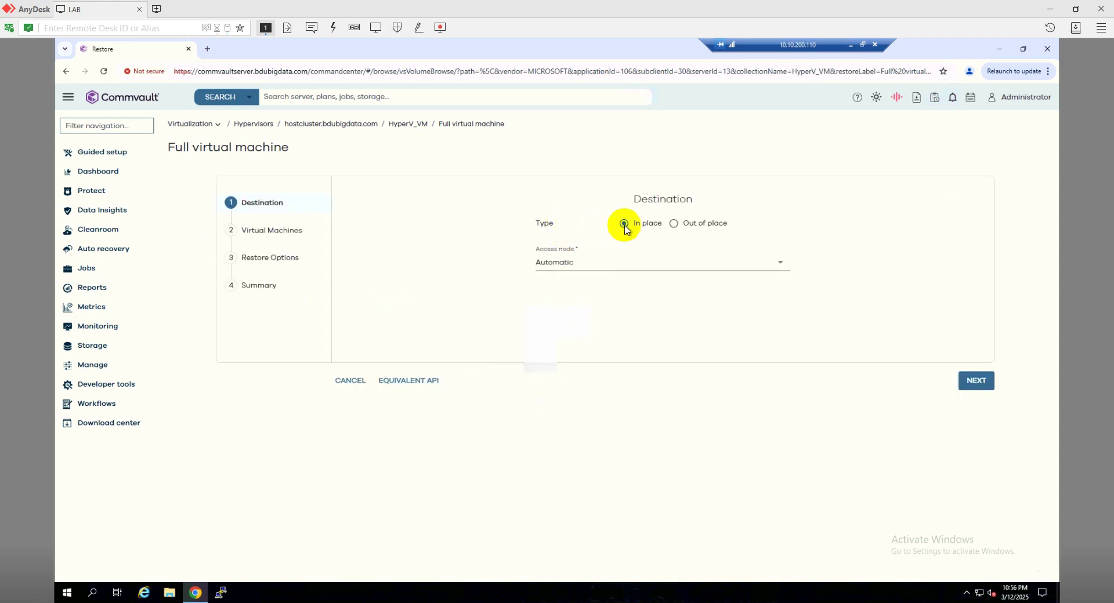
- Set destination to Out of place, Microsoft Hyper-V, hostcluster.bdubigdata.com, Automatic access node
left_click(673, 226)
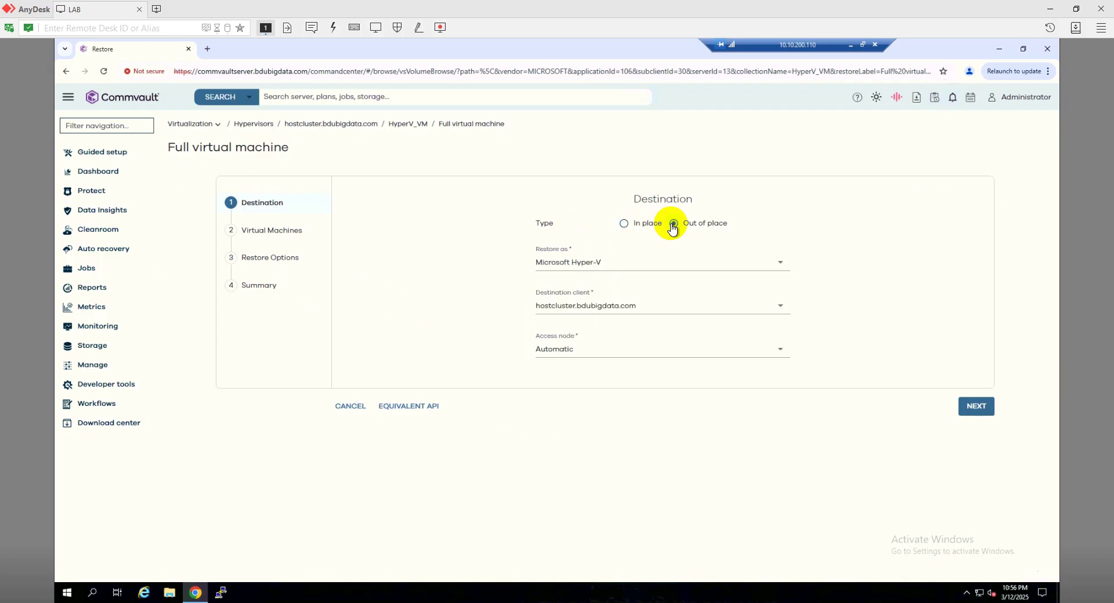
left_click(613, 268)
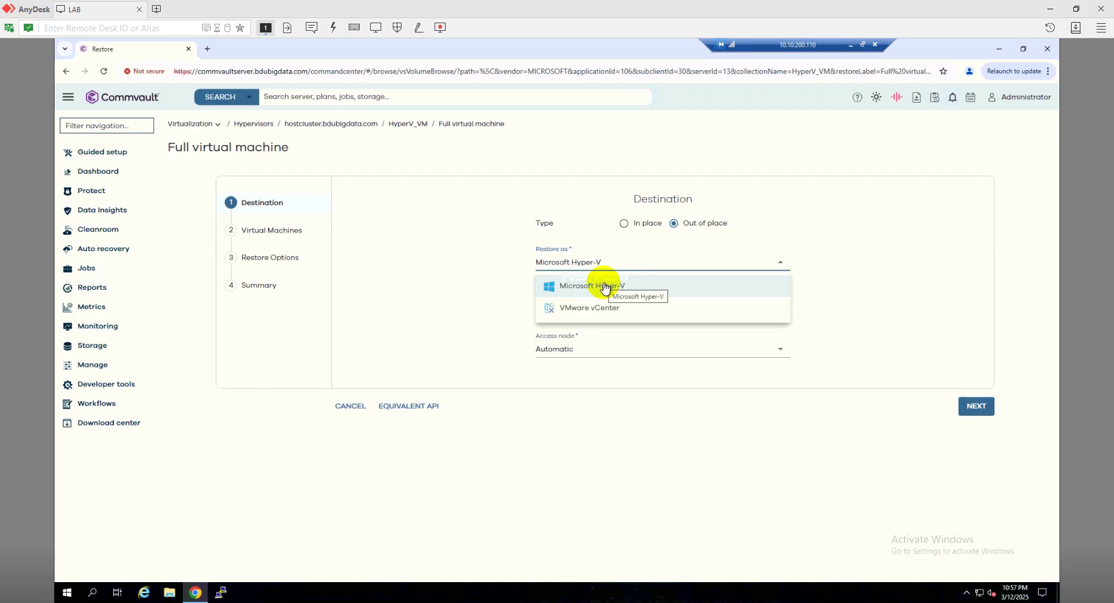
left_click(605, 287)
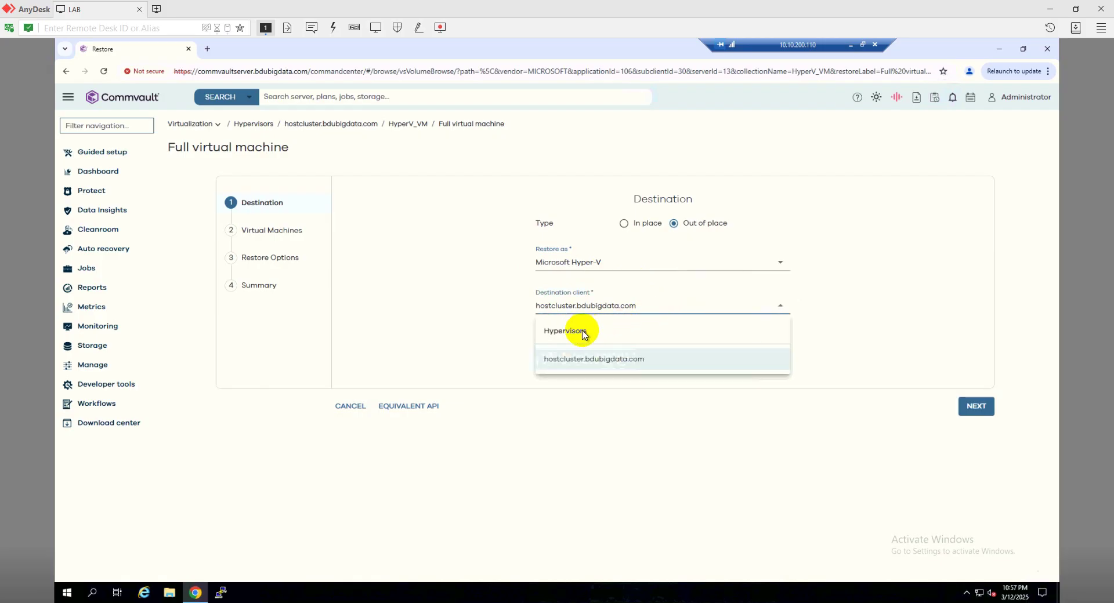
left_click(582, 333)
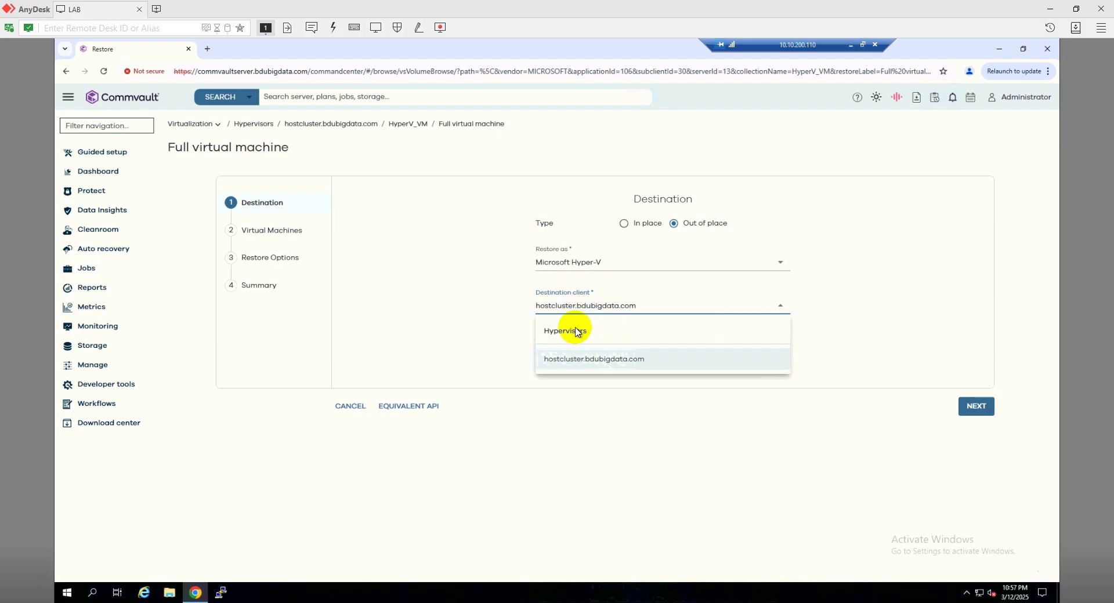
left_click(577, 358)
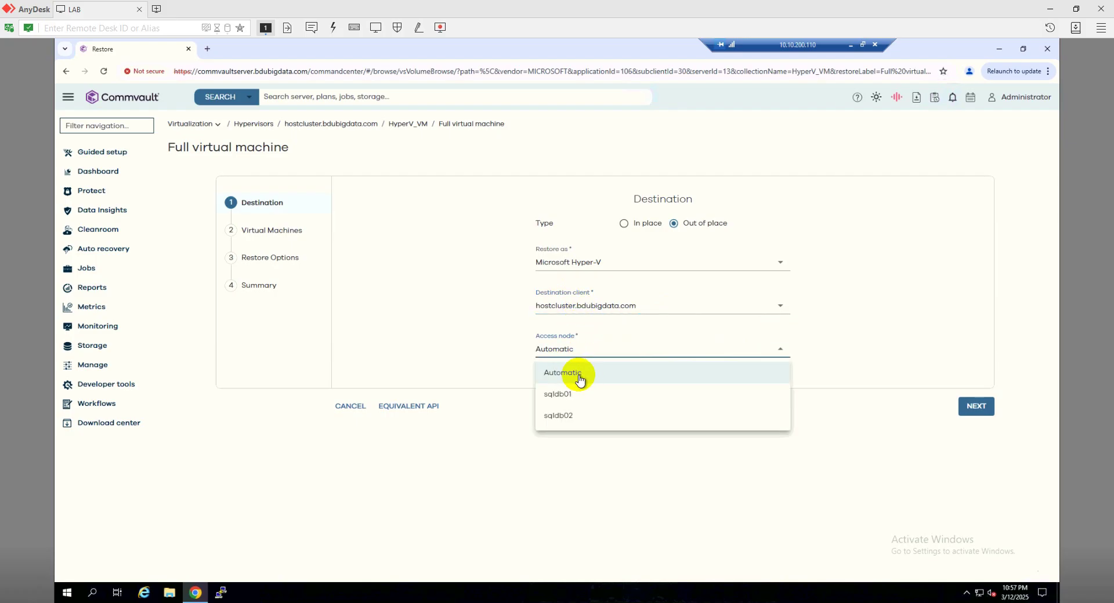
left_click(584, 377)
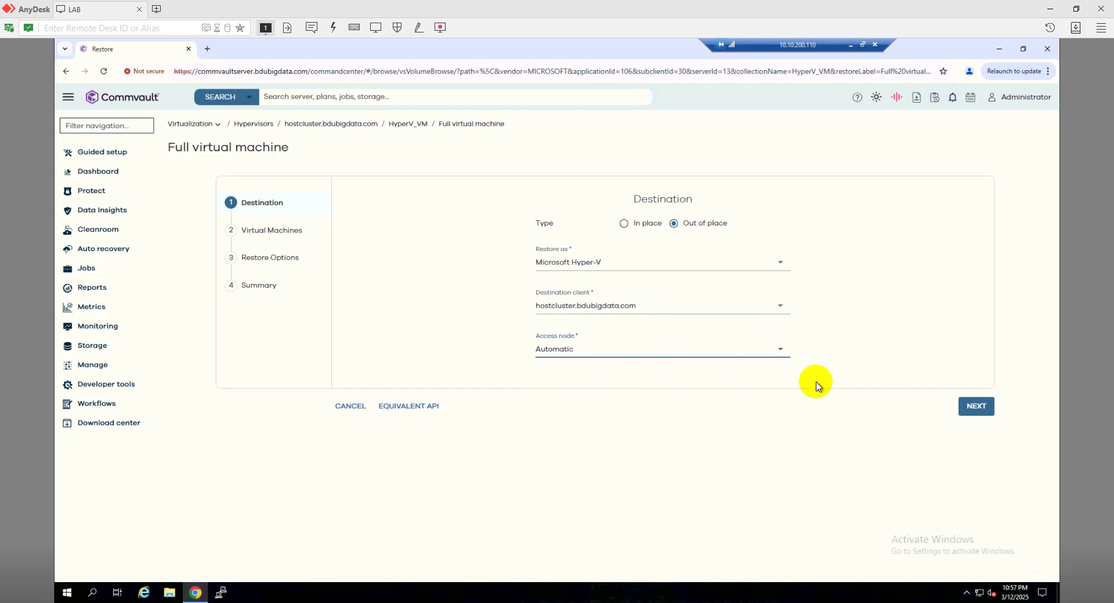
- Rename the restored VM's display name to Test_VM_WIN10_Restore
left_click(977, 408)
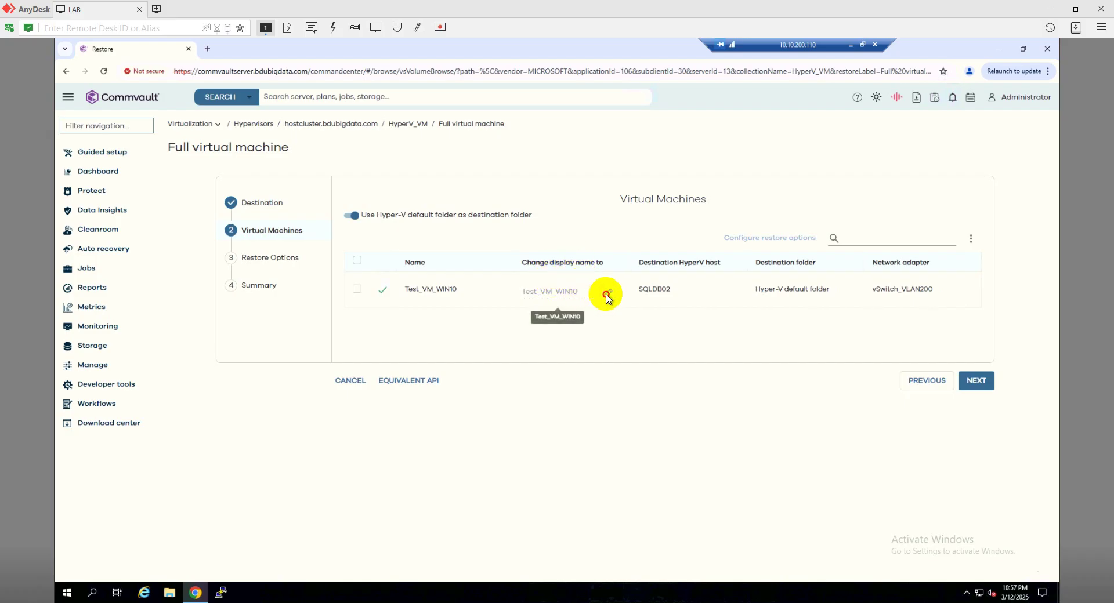
left_click(583, 291)
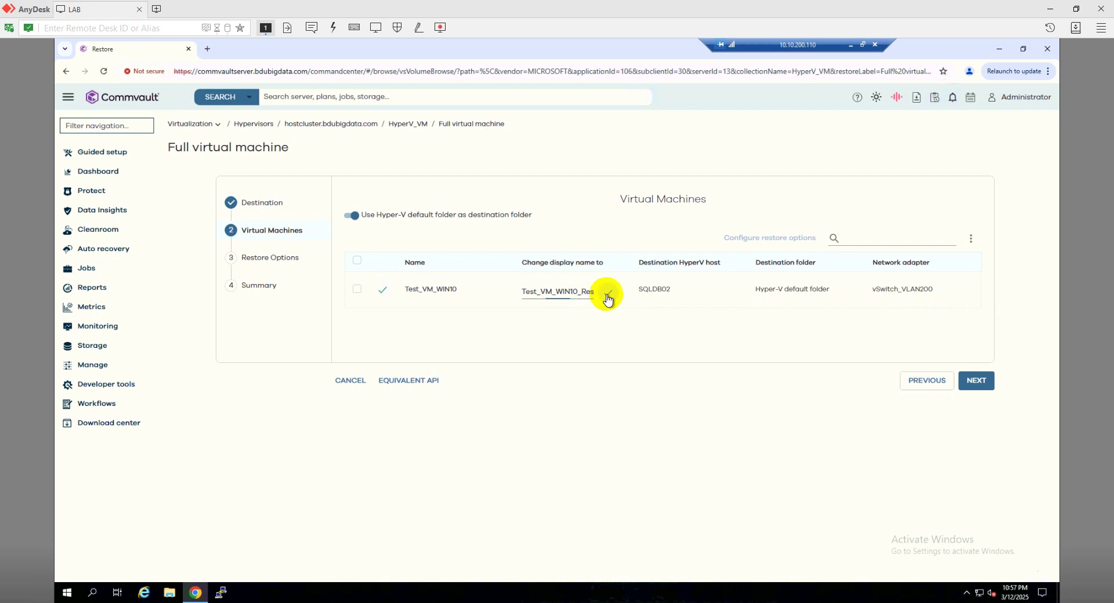
left_click(608, 297)
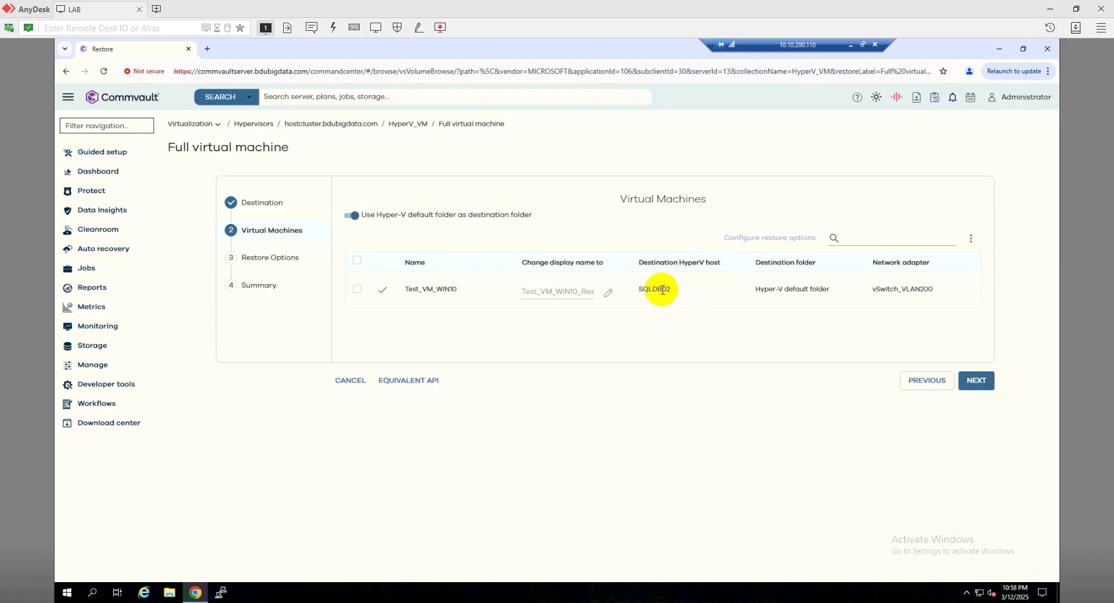
left_click(356, 293)
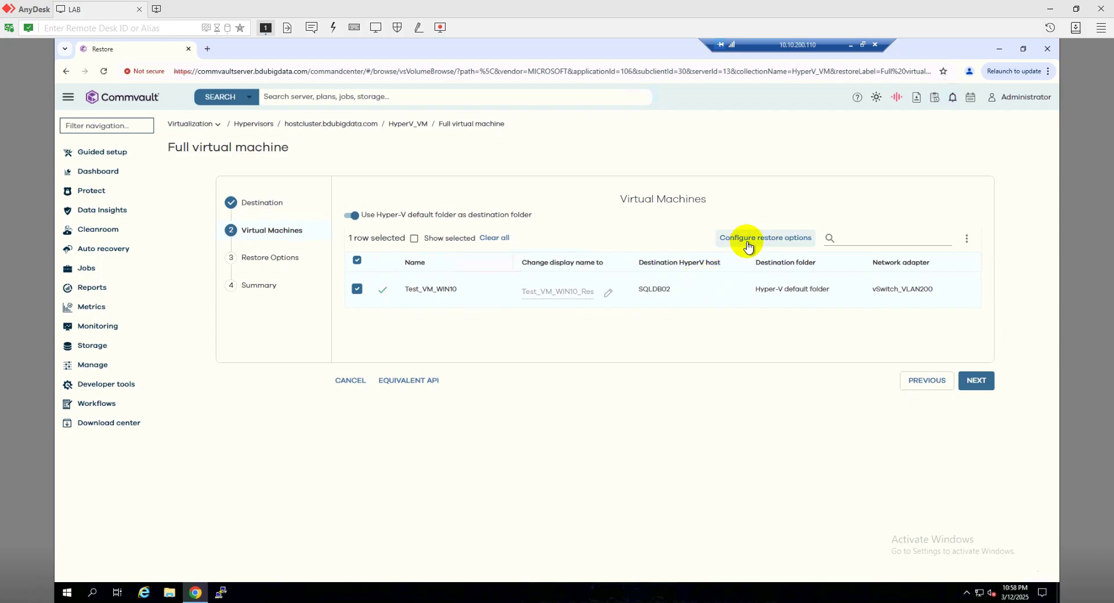
- Set sqldb01 as the Destination Hyper-V host in Test_VM_WIN10's restore options and save
left_click(749, 243)
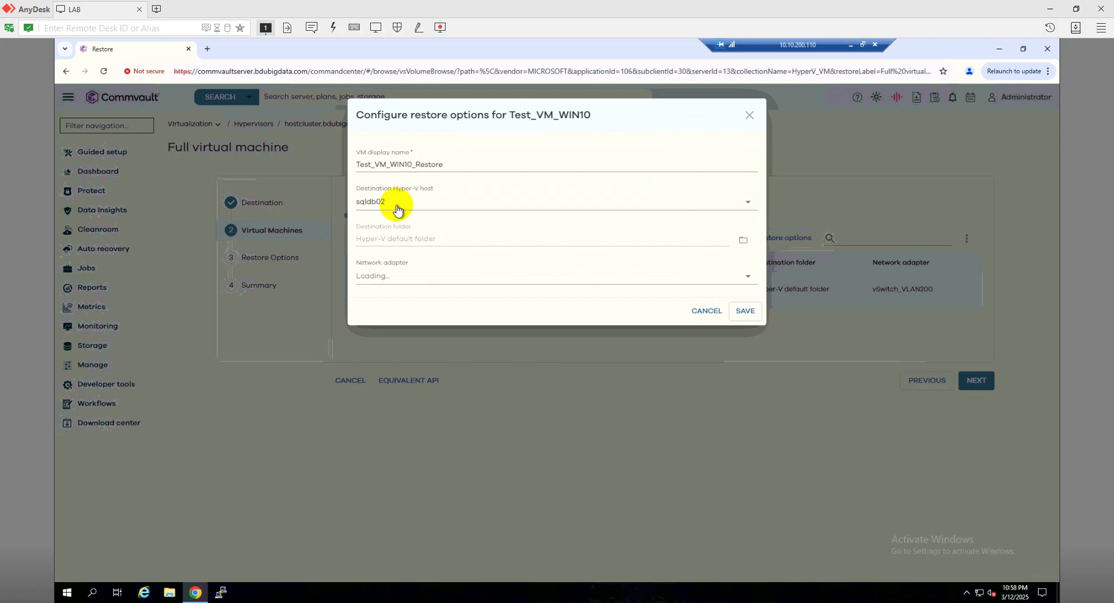
left_click(399, 208)
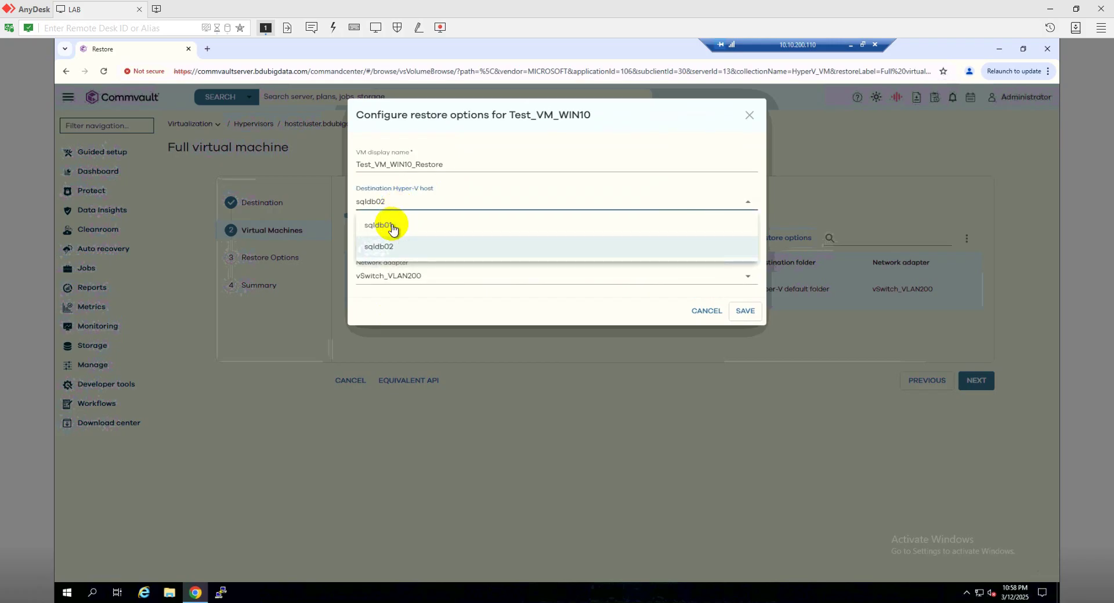
left_click(393, 229)
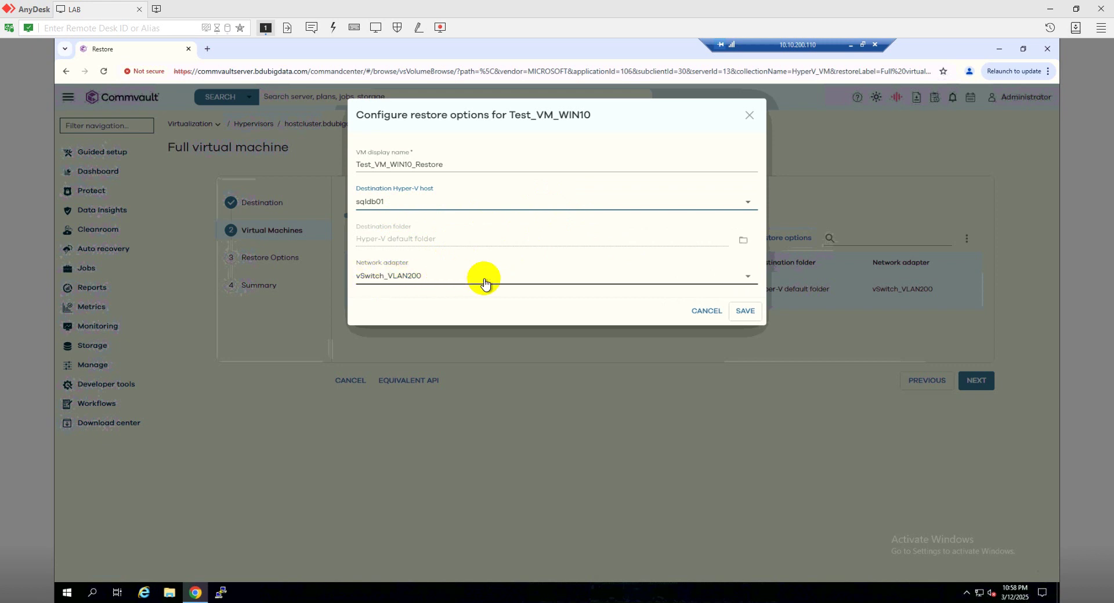
left_click(744, 312)
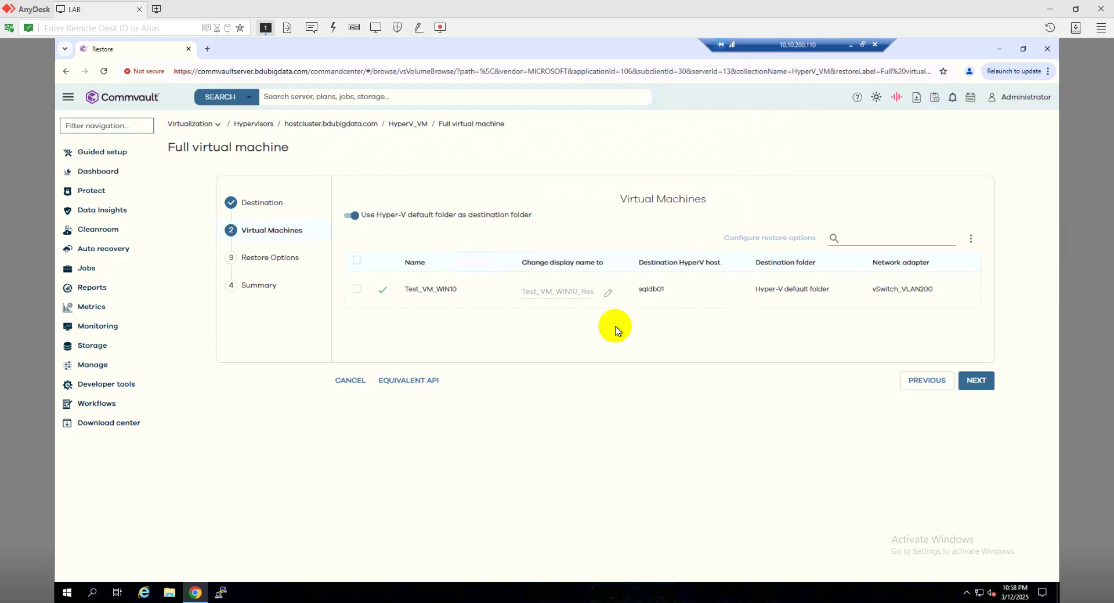
- Turn off the completion notification, keep Disk provisioning at Auto, and proceed to Summary
left_click(359, 292)
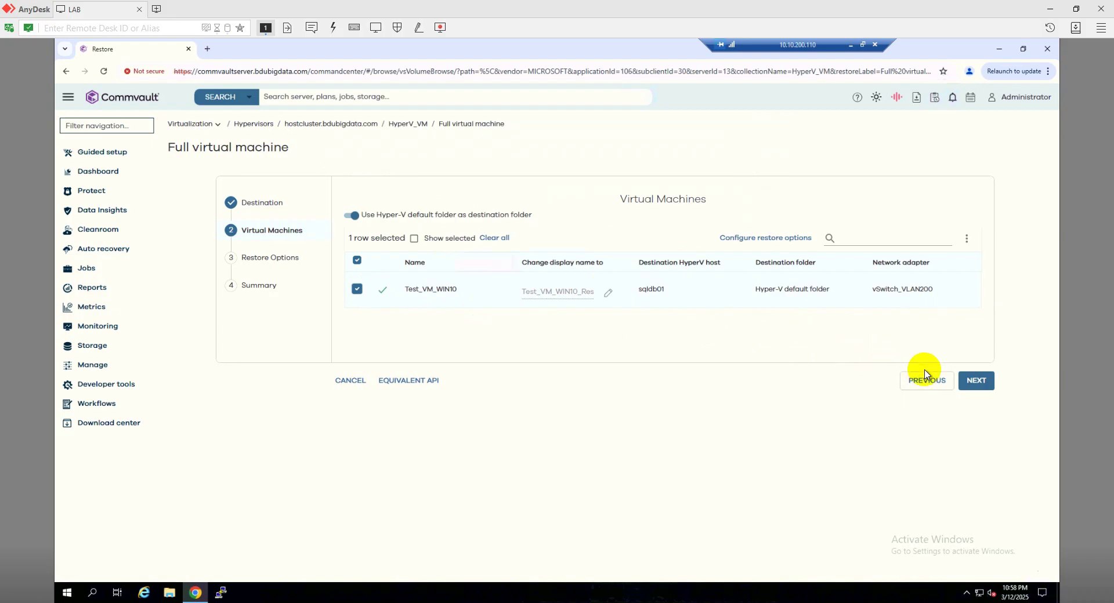
left_click(977, 381)
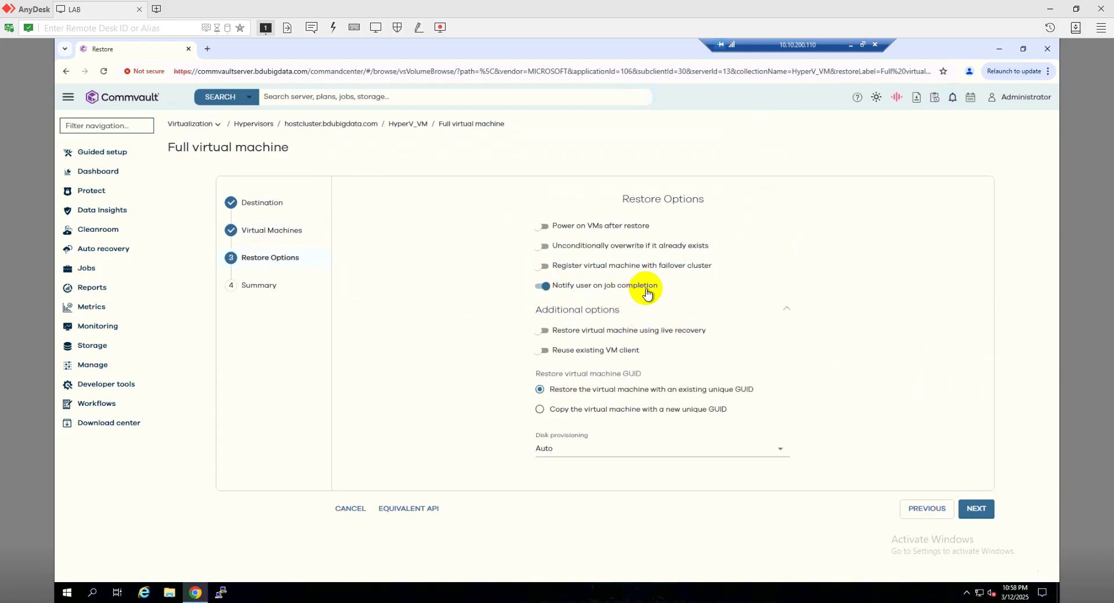
left_click(539, 290)
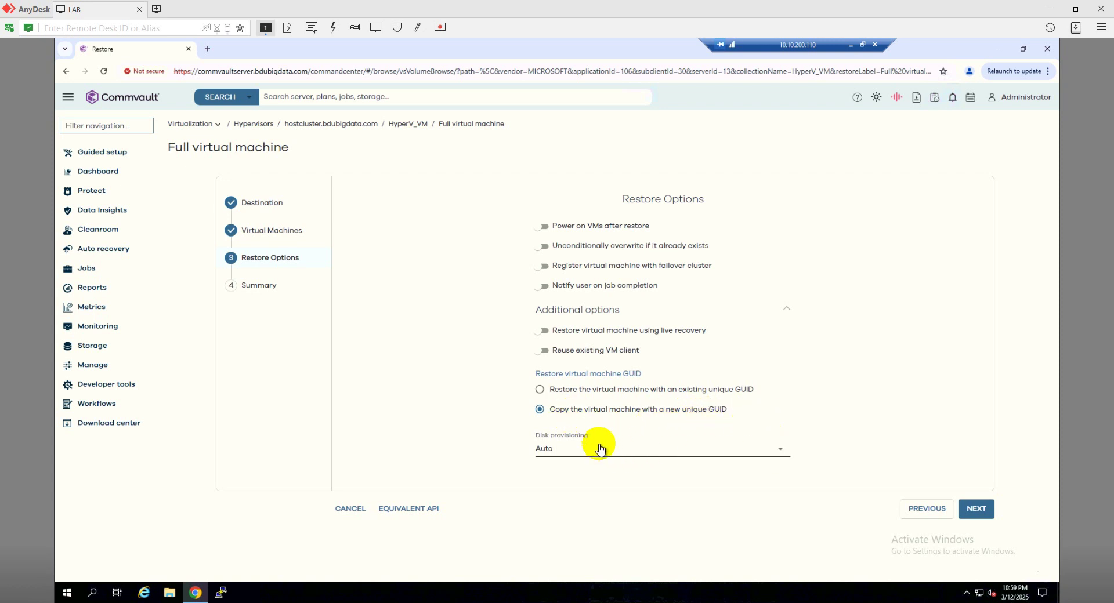
left_click(719, 454)
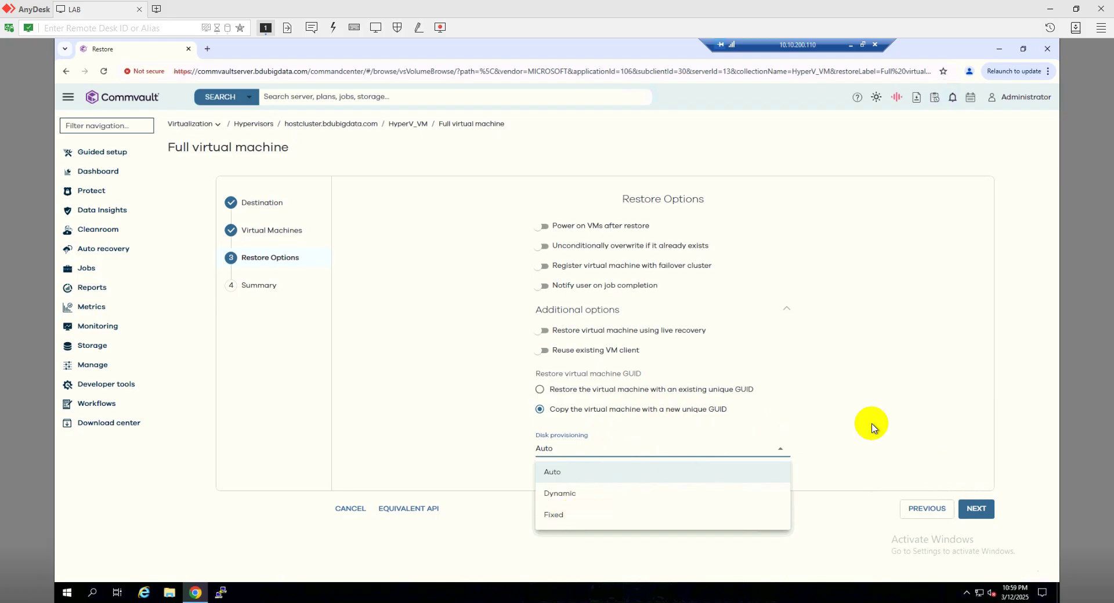
left_click(873, 428)
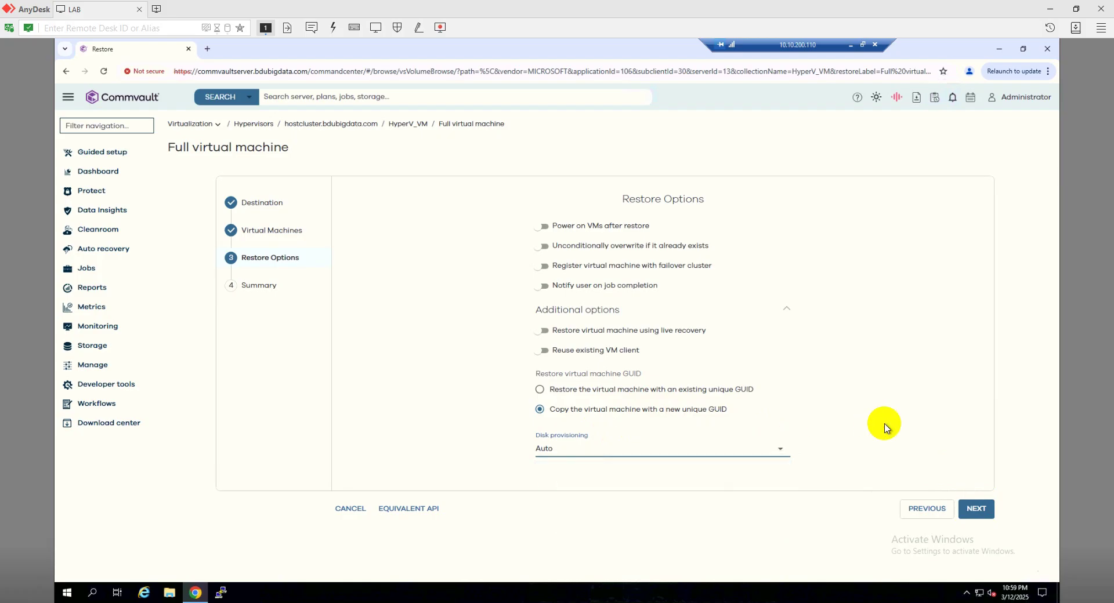
left_click(976, 509)
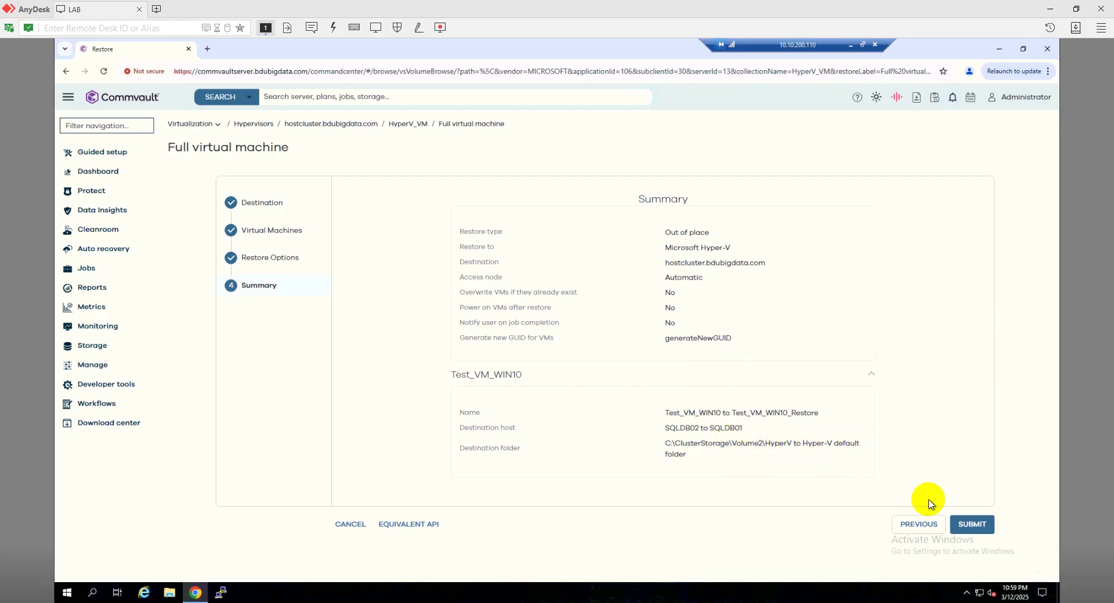
- Submit the Test_VM_WIN10_Restore restore to SQLDB01, starting job 144
left_click(975, 525)
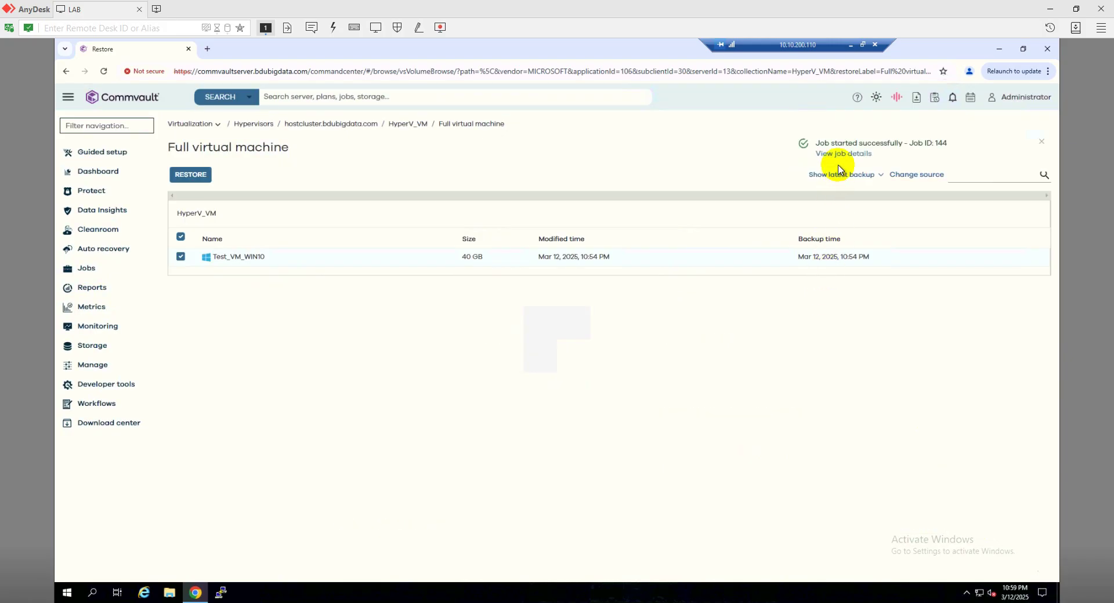
- Review restore job 144's details, then return to the Active jobs list to find it running
left_click(842, 156)
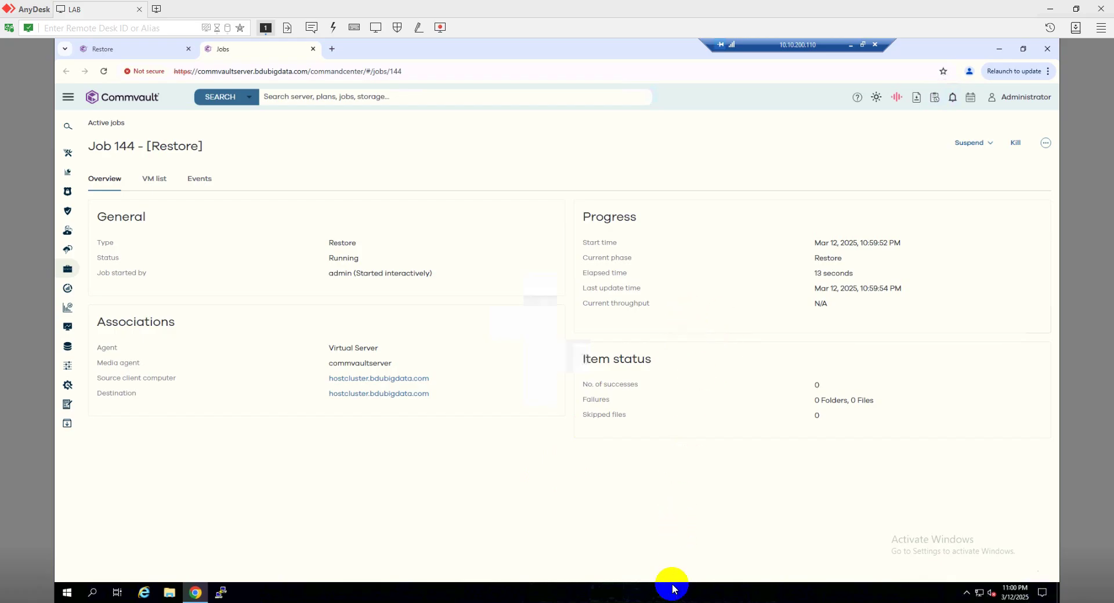
key("alt+Left")
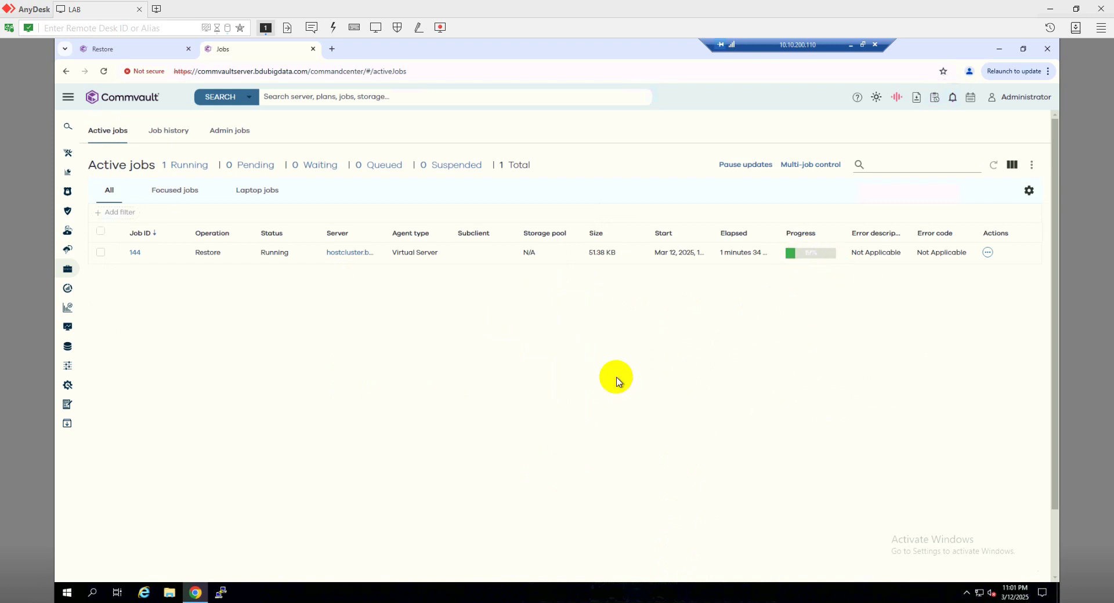
left_click(988, 254)
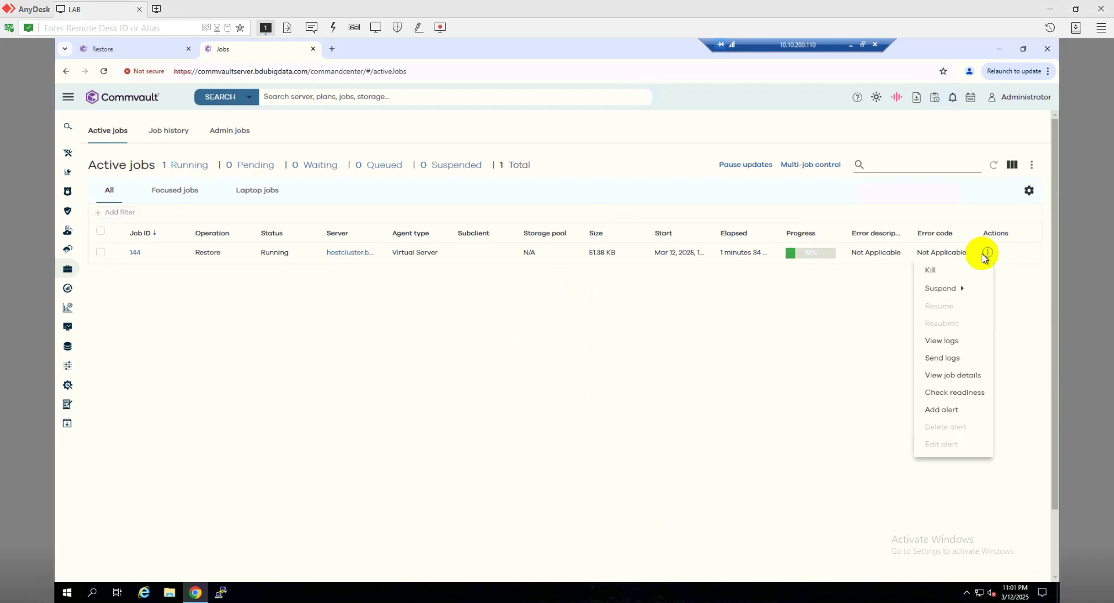
- Read through restore job 144's logs, then go back to the active jobs list
left_click(949, 347)
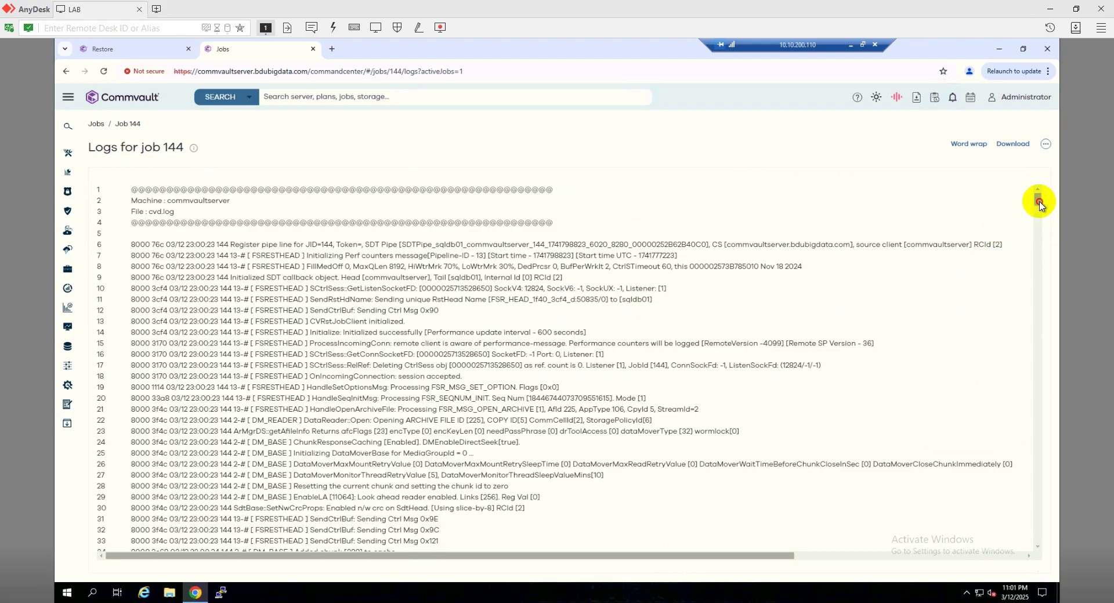
scroll(1035, 406, "down", 4)
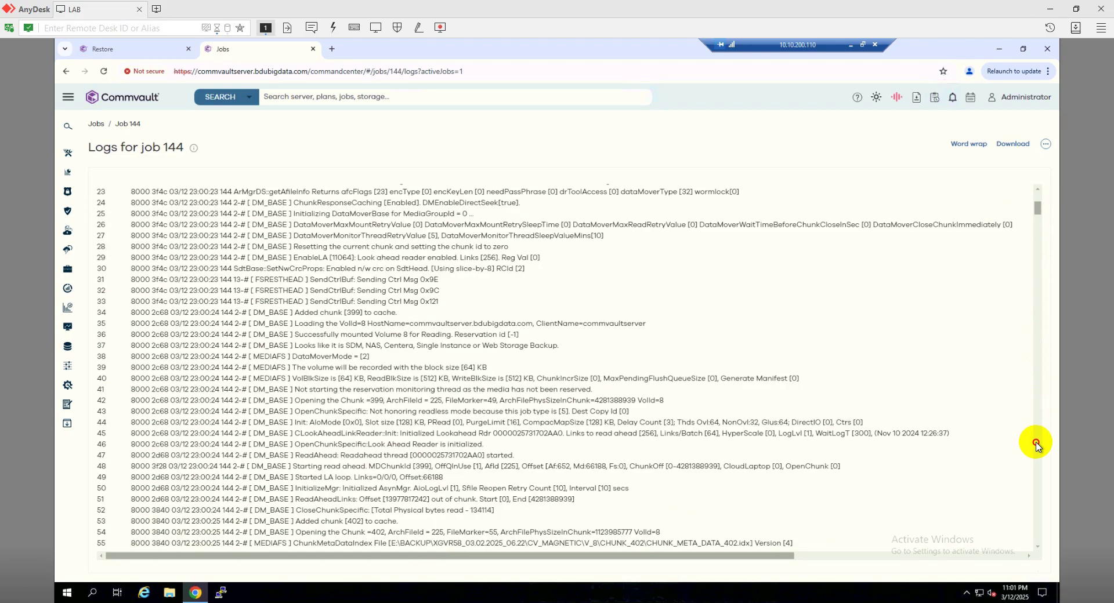
scroll(1036, 444, "down", 15)
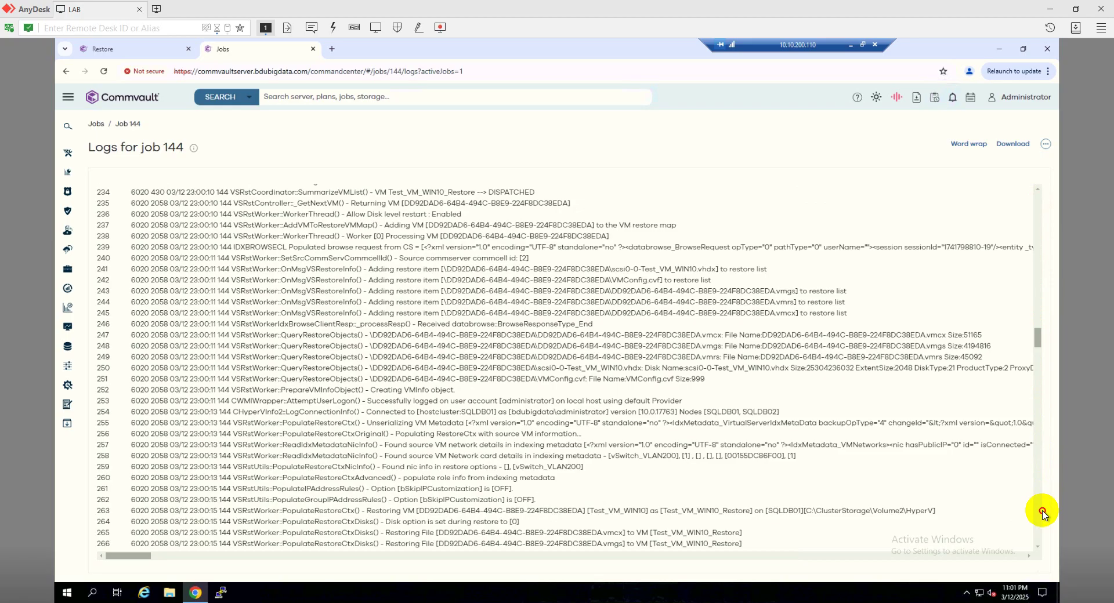
scroll(1042, 513, "down", 10)
scroll(1042, 513, "down", 12)
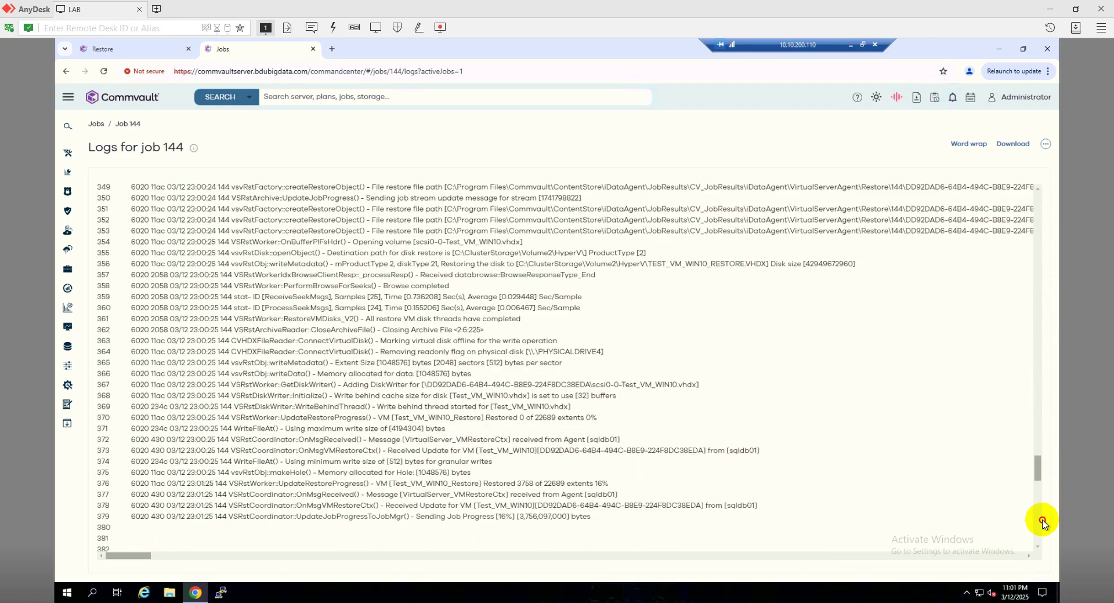
scroll(580, 423, "down", 2)
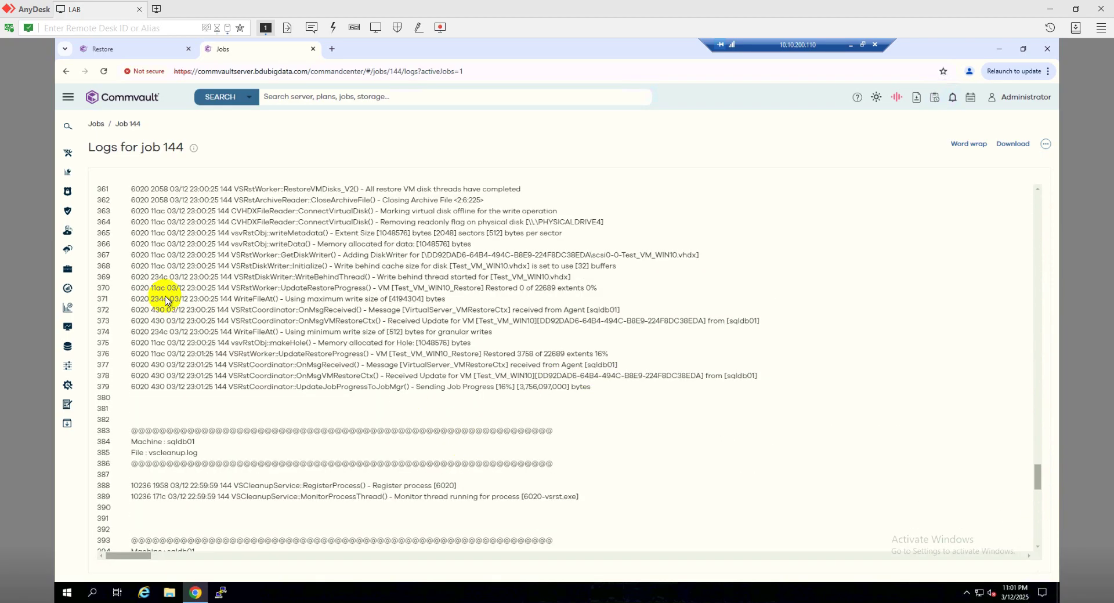
left_click(68, 270)
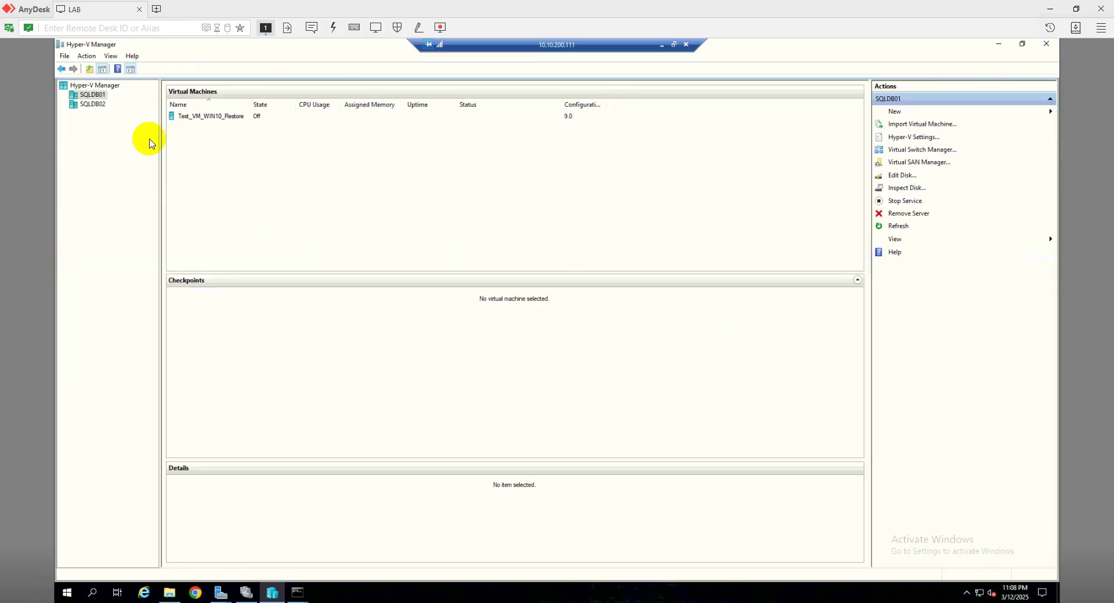
- Compare the original Test_VM_WIN10 on SQLDB02 and select Test_VM_WIN10_Restore on SQLDB01
left_click(100, 106)
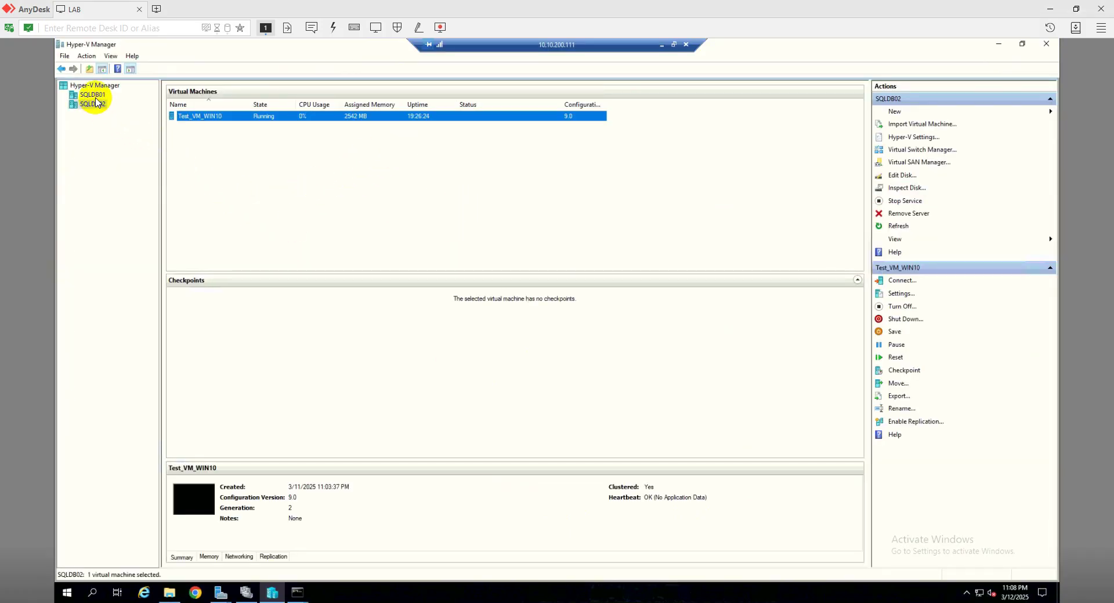
left_click(226, 120)
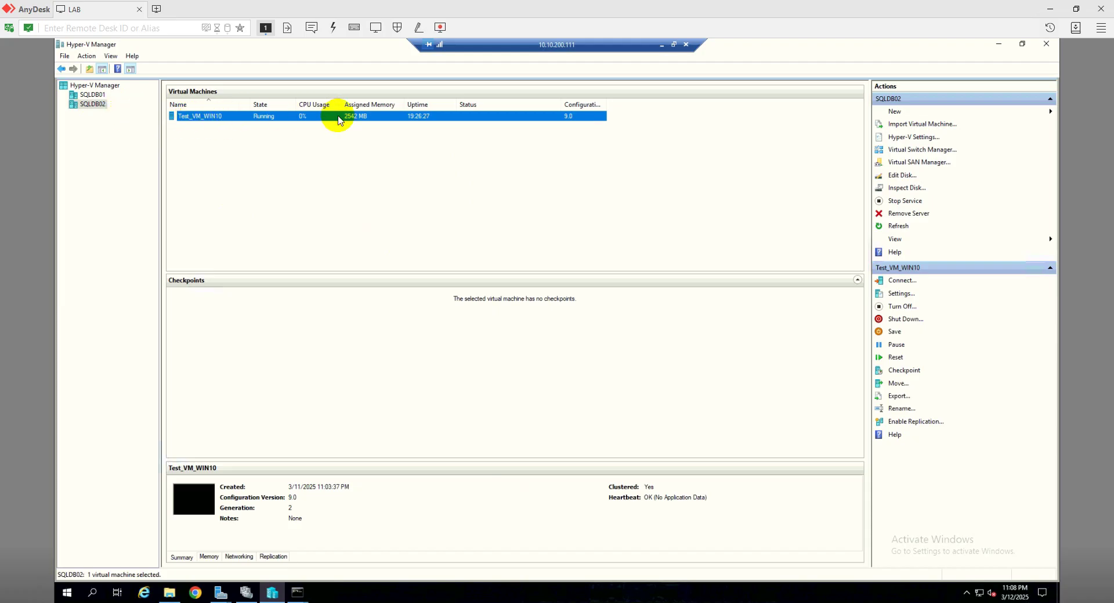
left_click(94, 95)
left_click(217, 124)
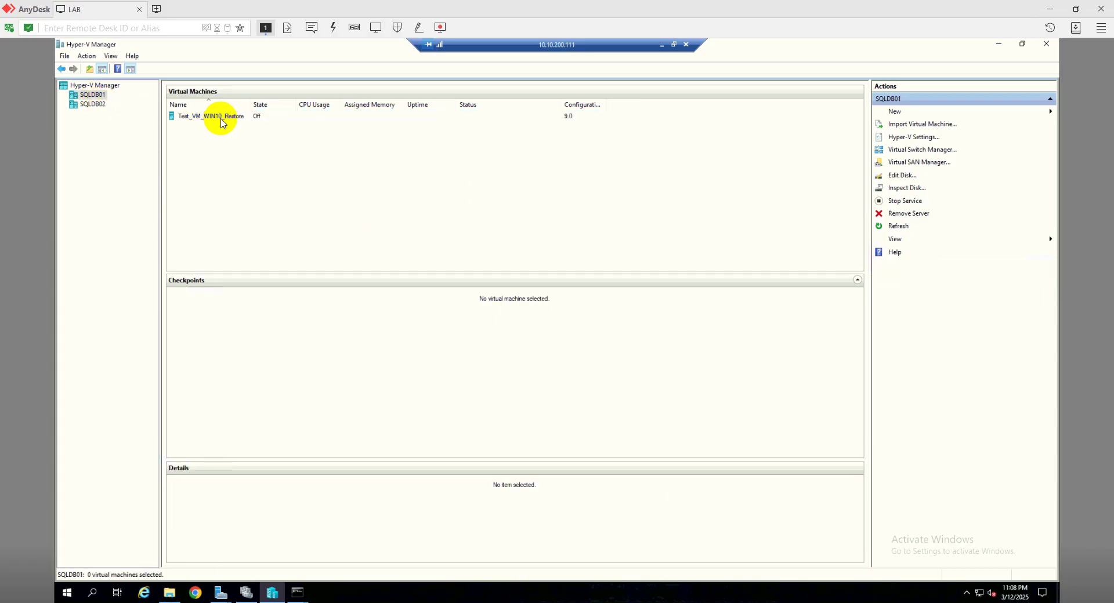
left_click(231, 120)
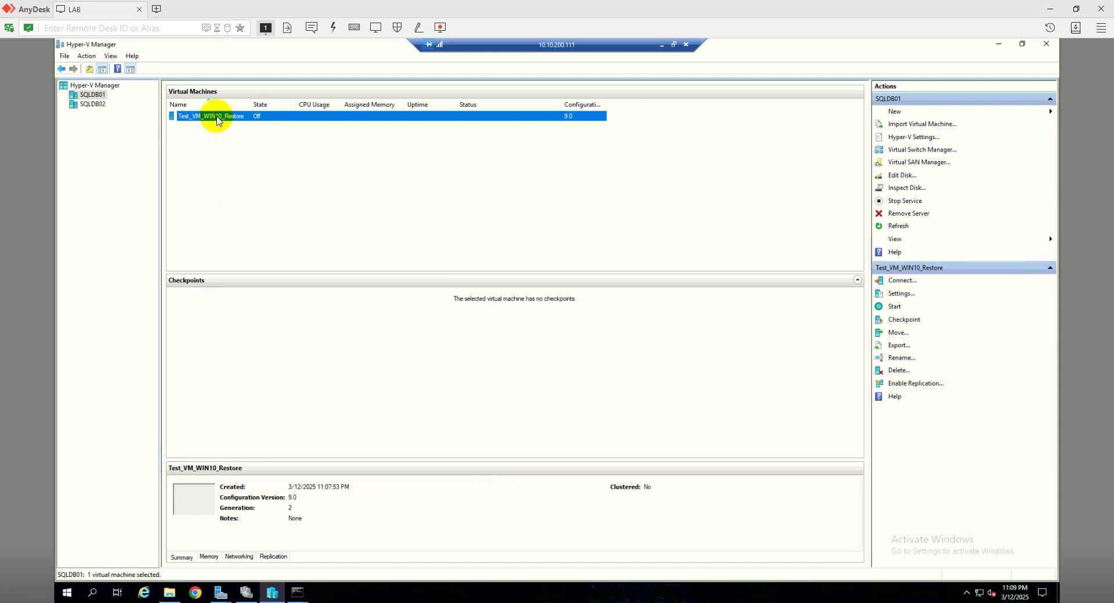
- Start Test_VM_WIN10_Restore and connect to its console
right_click(217, 120)
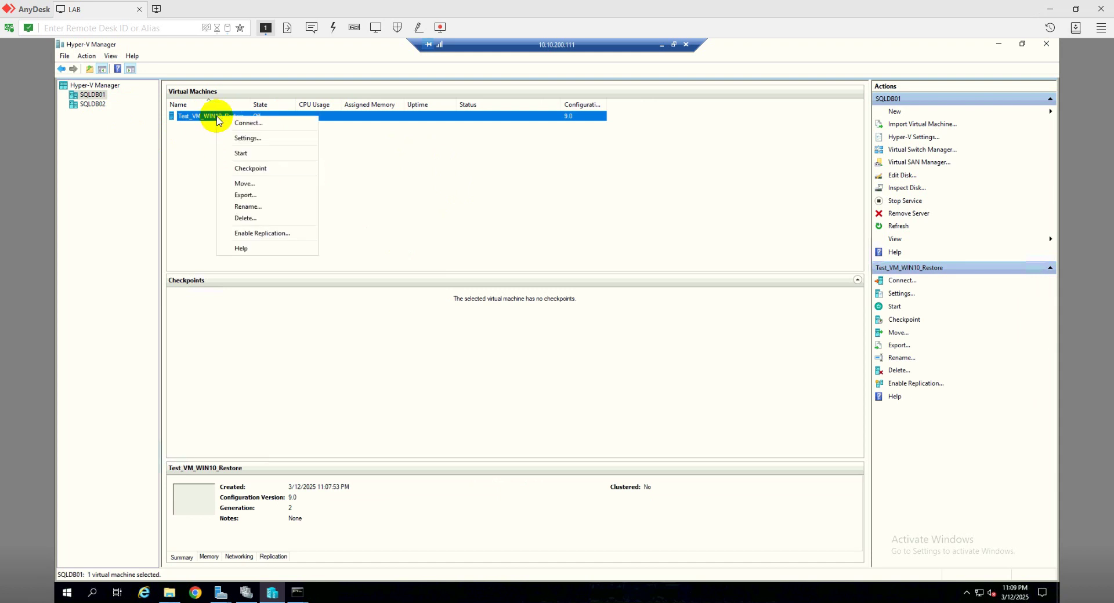
left_click(240, 154)
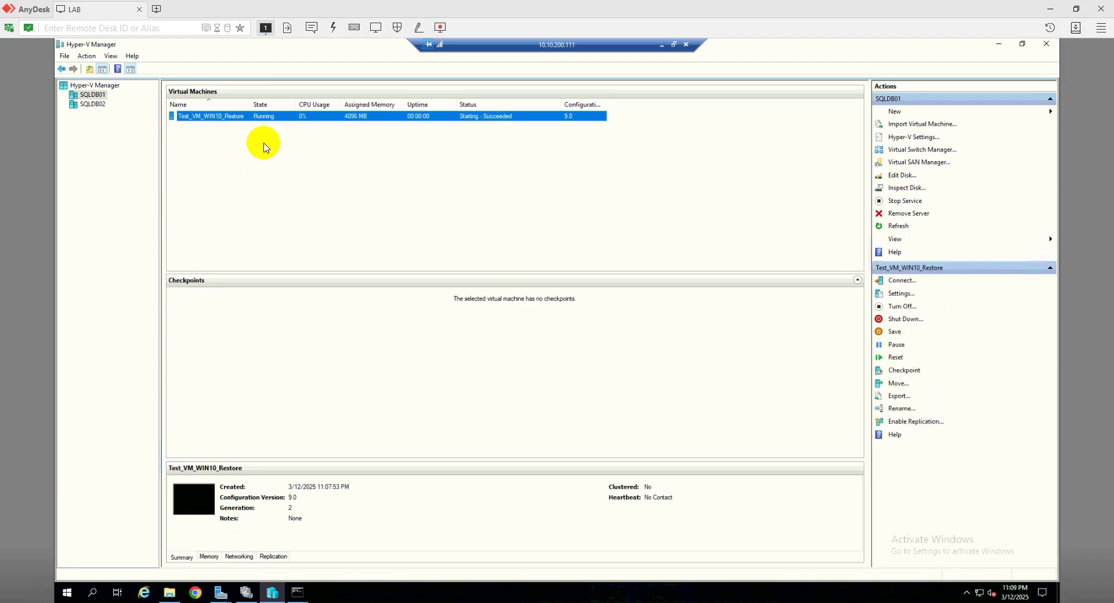
right_click(228, 123)
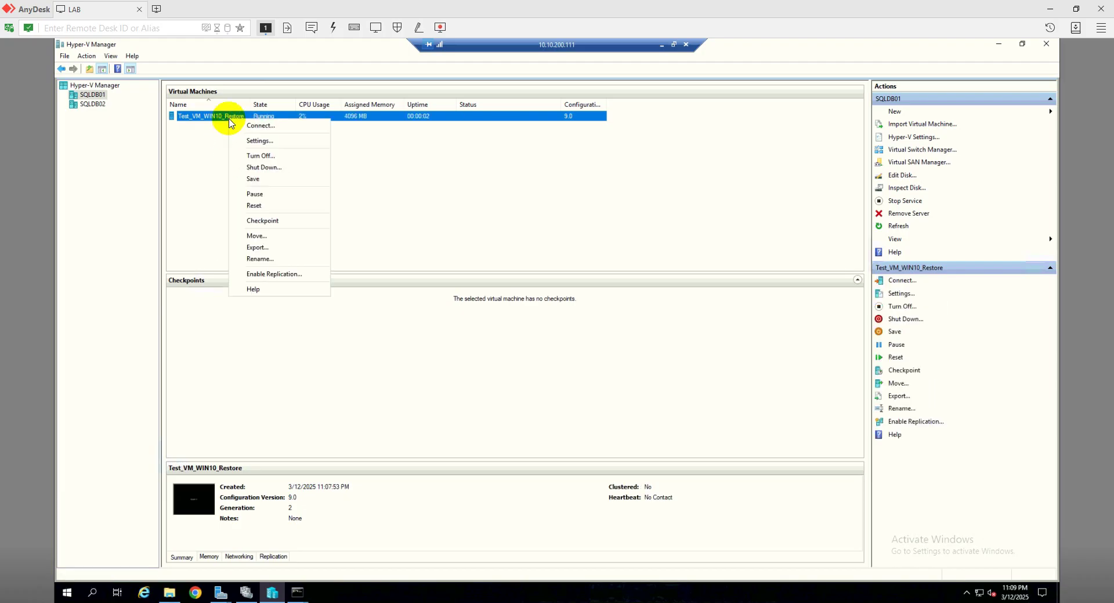
left_click(245, 128)
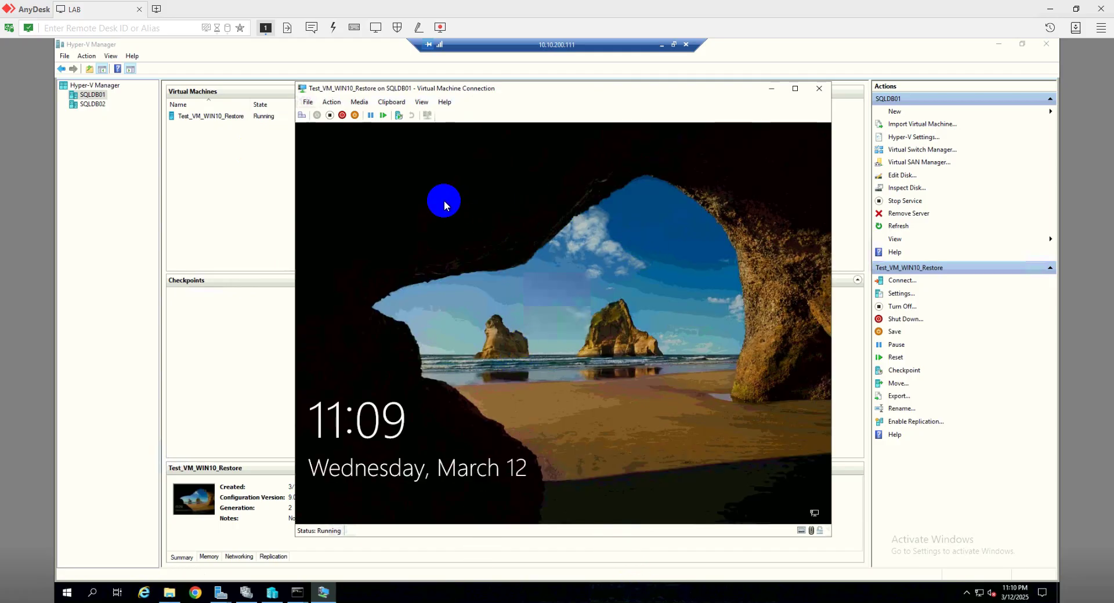
- Send Ctrl+Alt+Delete to the restored VM and sign in with the account password
left_click(332, 103)
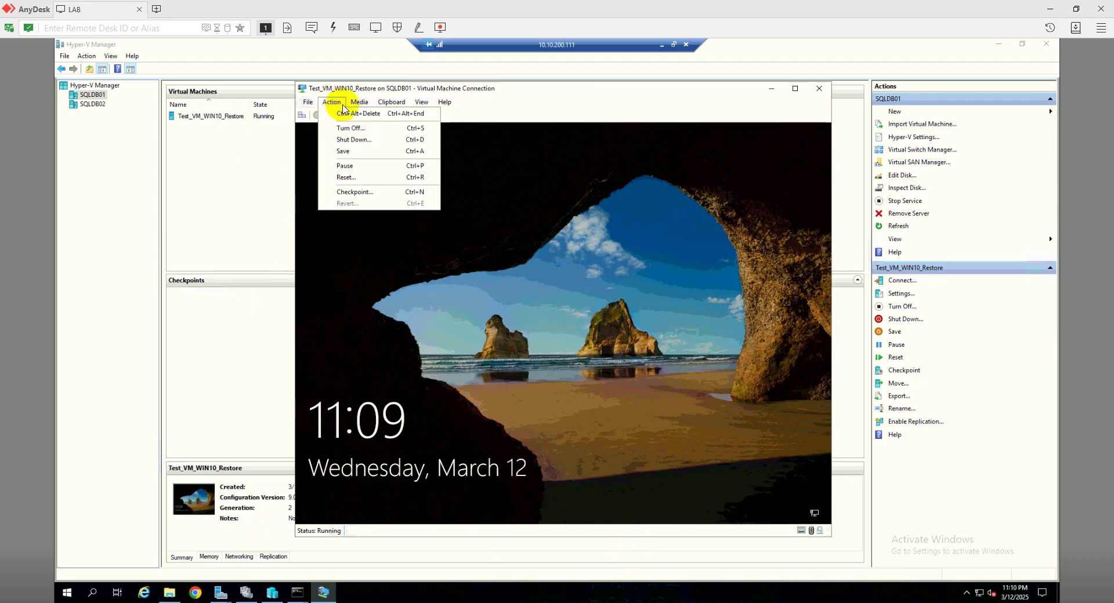
left_click(360, 114)
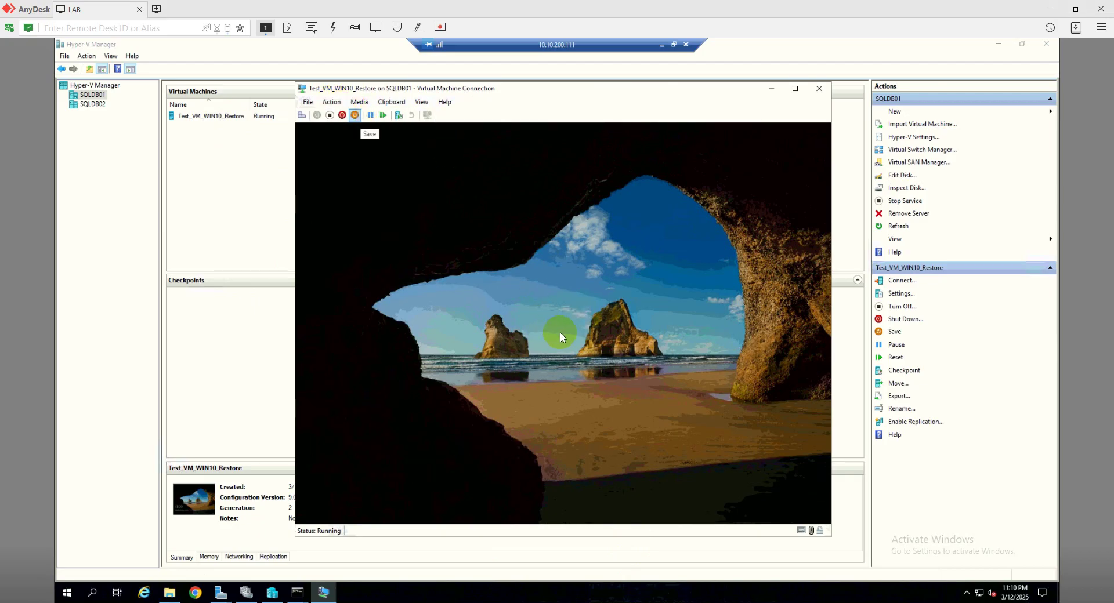
left_click(555, 367)
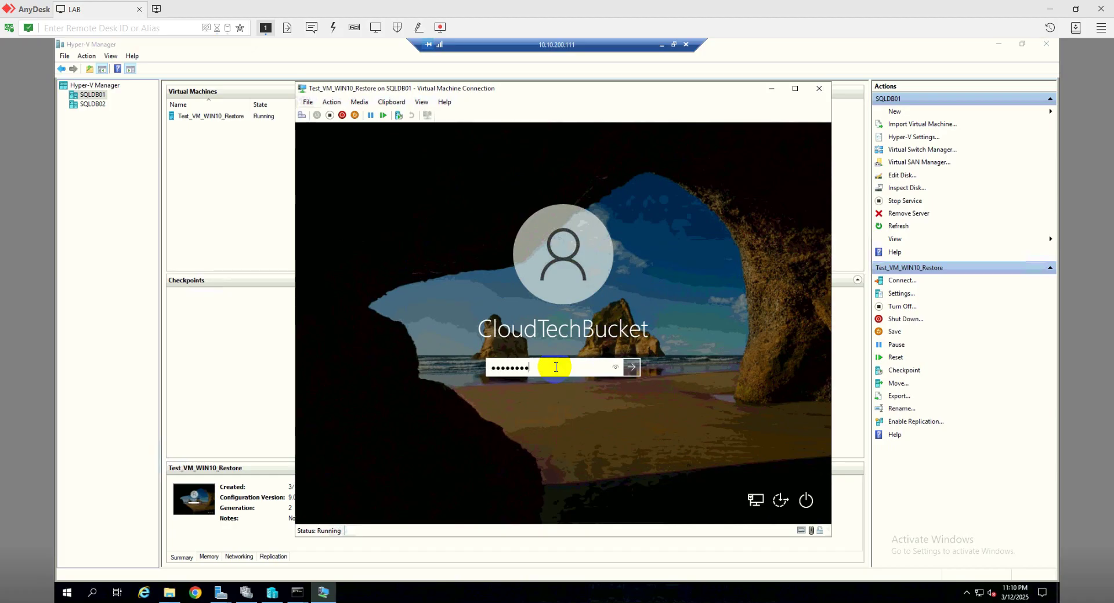
key("Return")
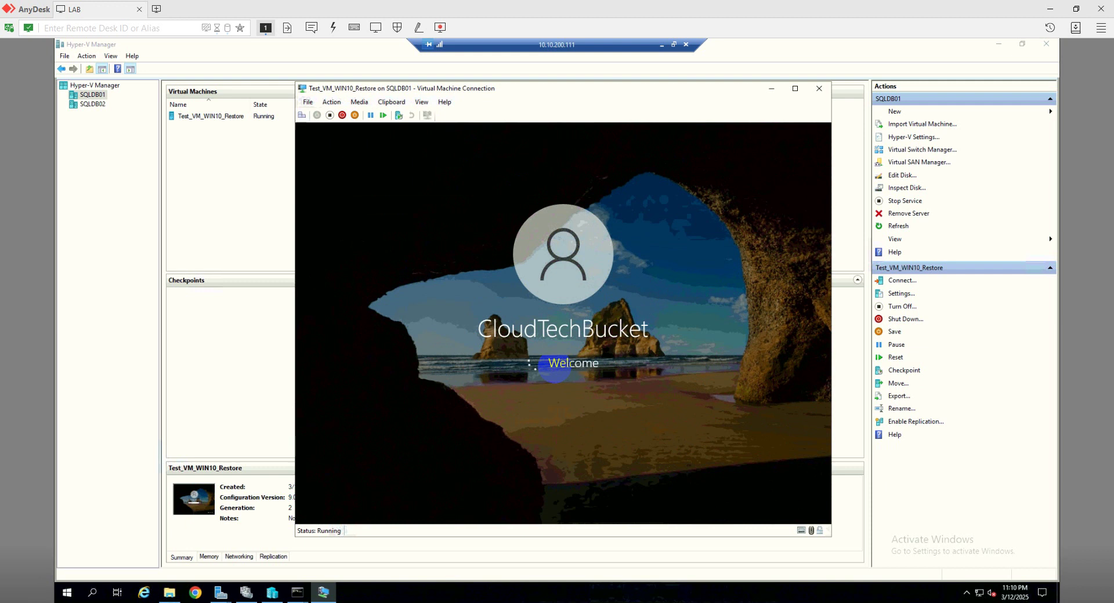